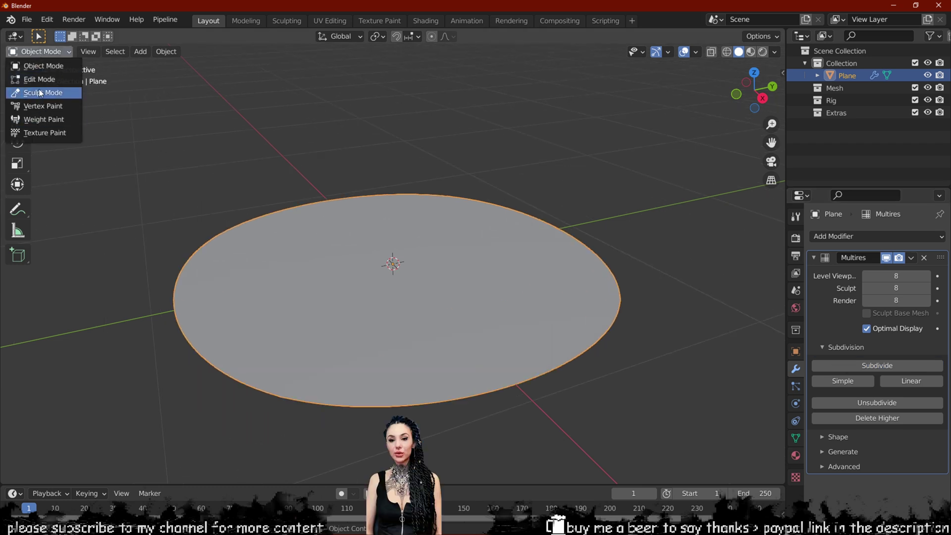
Step: Undo the test stroke on the disc and set the Draw brush direction to Subtract
key("n")
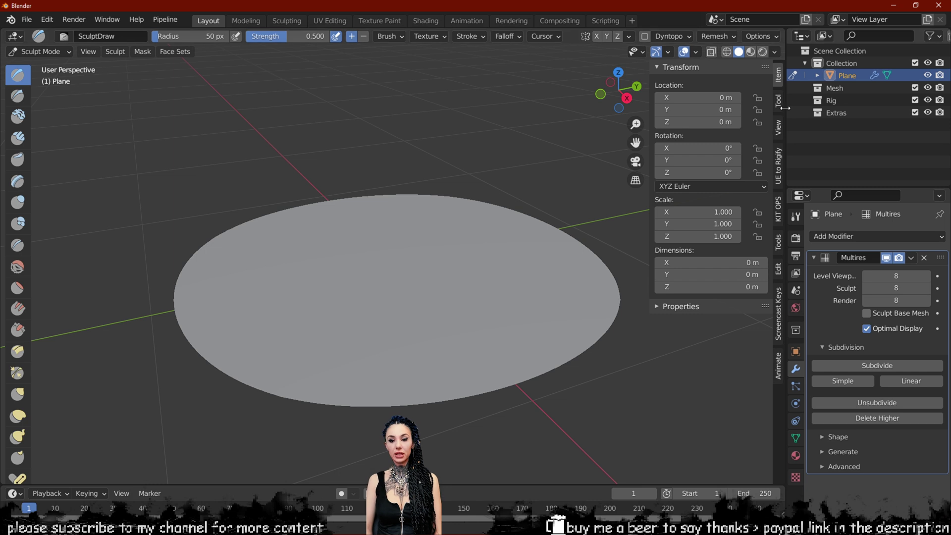
left_click(778, 100)
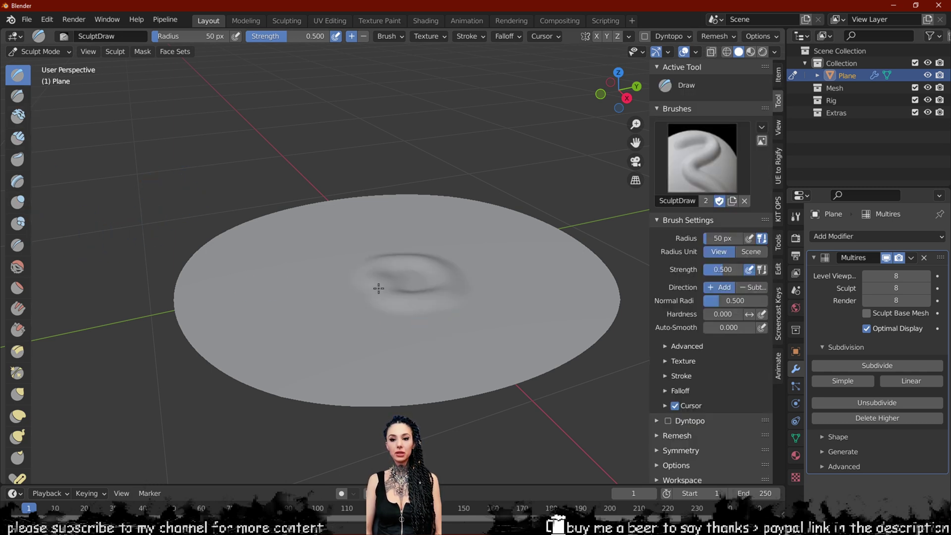
key("ctrl+z")
left_click(752, 287)
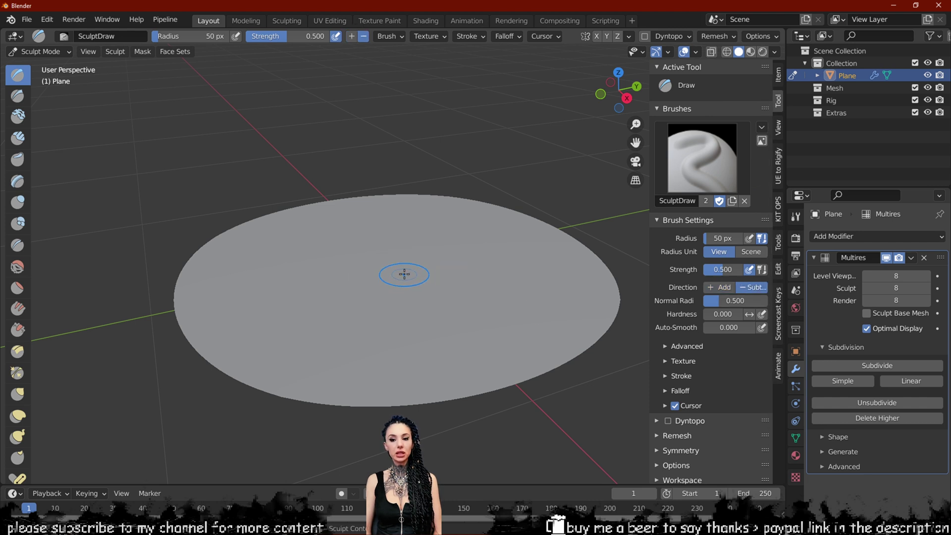
Step: Carve a wide basin in the disc's centre with a 228 px Draw brush and rework it with the Clay brush
left_click_drag(400, 287, 363, 283)
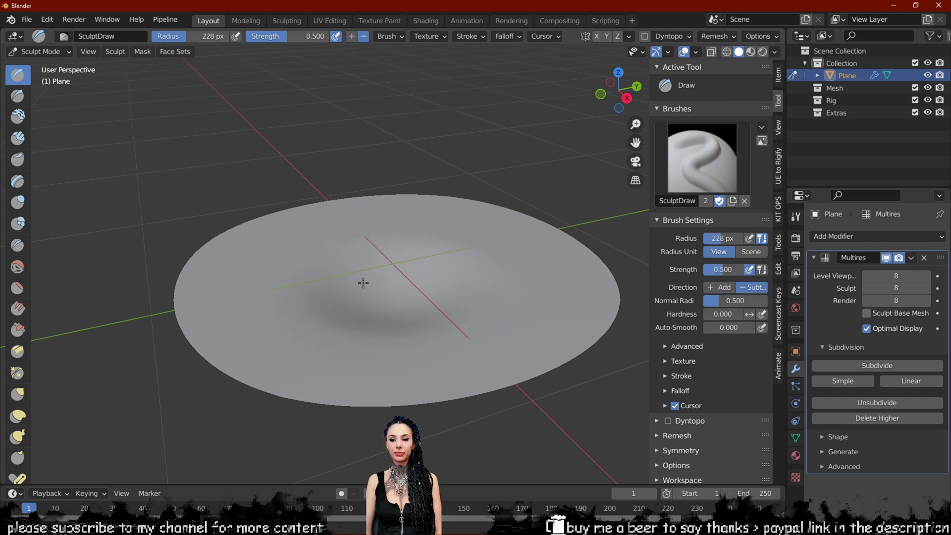
mouse_move(445, 272)
left_mouse_down()
mouse_move(361, 265)
mouse_move(328, 276)
mouse_move(463, 263)
left_mouse_up()
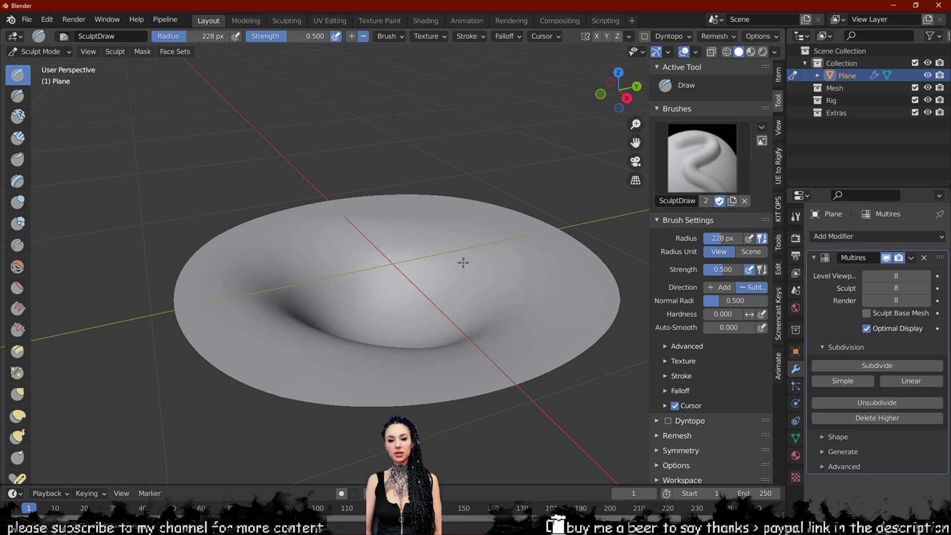
key("c")
left_click_drag(403, 276, 356, 280)
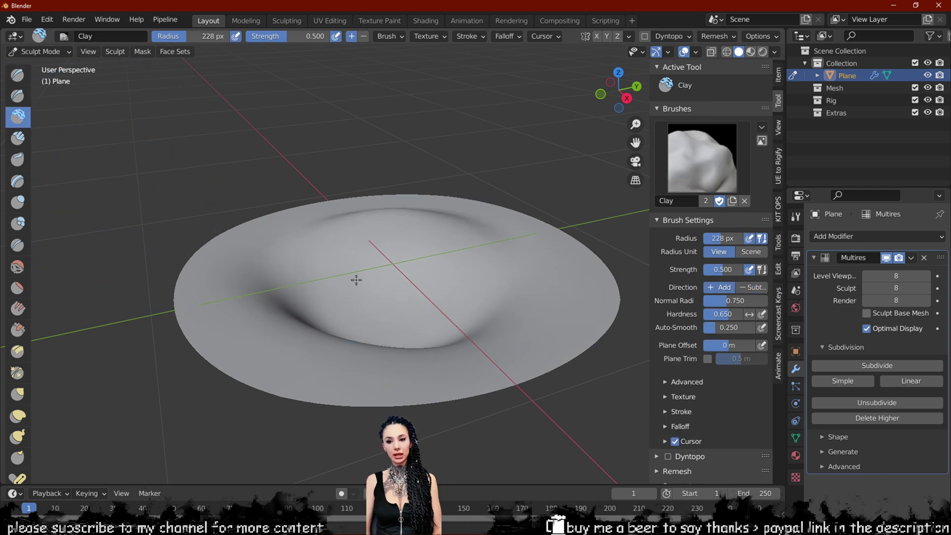
left_click(9, 139)
left_click_drag(472, 313, 322, 303)
key("ctrl+z")
Step: Sculpt an uneven floor and irregular banks in the basin with the Clay Thumb brush, smoothing the centre slightly
left_click(17, 159)
mouse_move(398, 292)
left_mouse_down()
mouse_move(371, 292)
mouse_move(323, 330)
left_mouse_up()
middle_click_drag(322, 331, 451, 271)
scroll(451, 271, "up", 1)
left_click_drag(268, 304, 416, 280)
scroll(473, 301, "down", 2)
mouse_move(418, 279)
middle_mouse_down()
mouse_move(473, 302)
mouse_move(394, 298)
middle_mouse_up()
scroll(472, 301, "up", 2)
scroll(395, 297, "down", 5)
mouse_move(456, 299)
middle_mouse_down()
mouse_move(365, 255)
mouse_move(367, 263)
middle_mouse_up()
left_click_drag(367, 263, 345, 268, "shift")
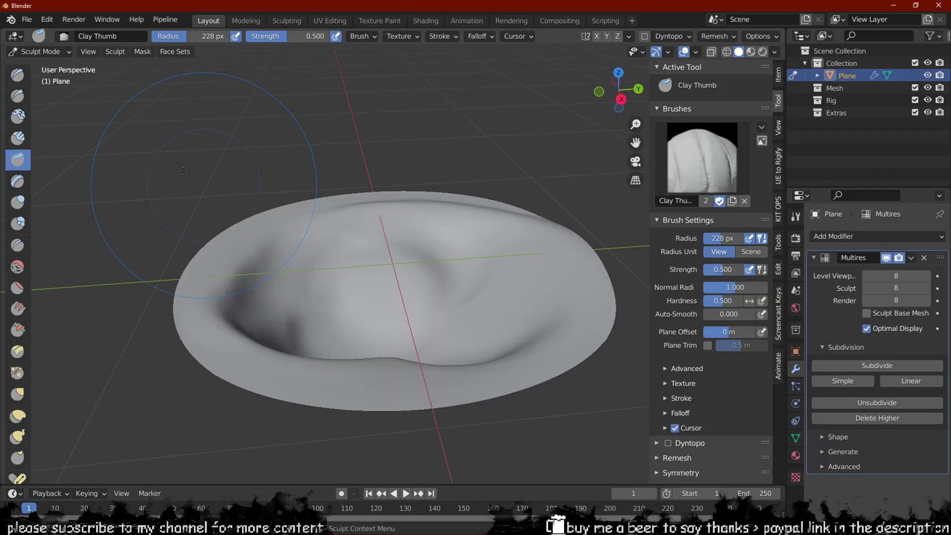
Step: Return to Object Mode and add a mesh plane over the sculpted disc
left_click(49, 52)
left_click(45, 63)
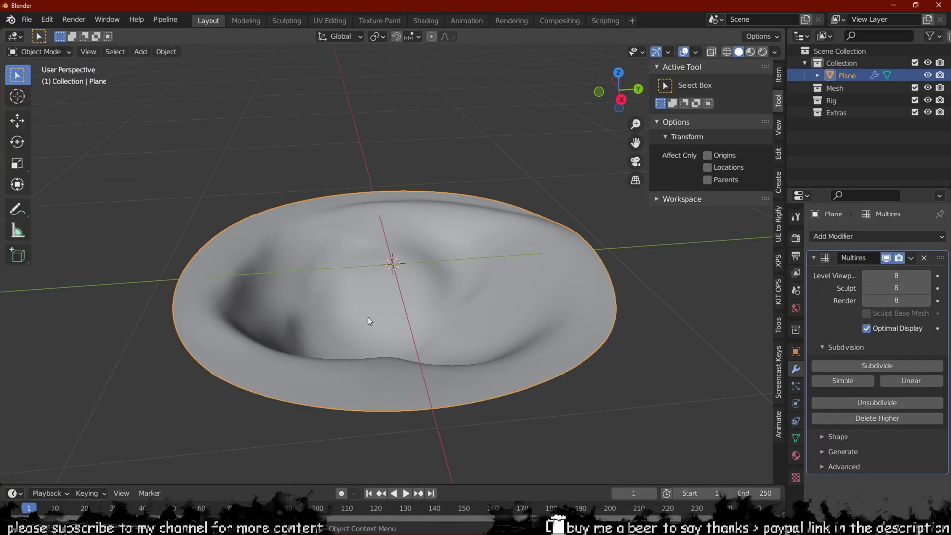
key("shift+a")
mouse_move(354, 282)
left_click(416, 284)
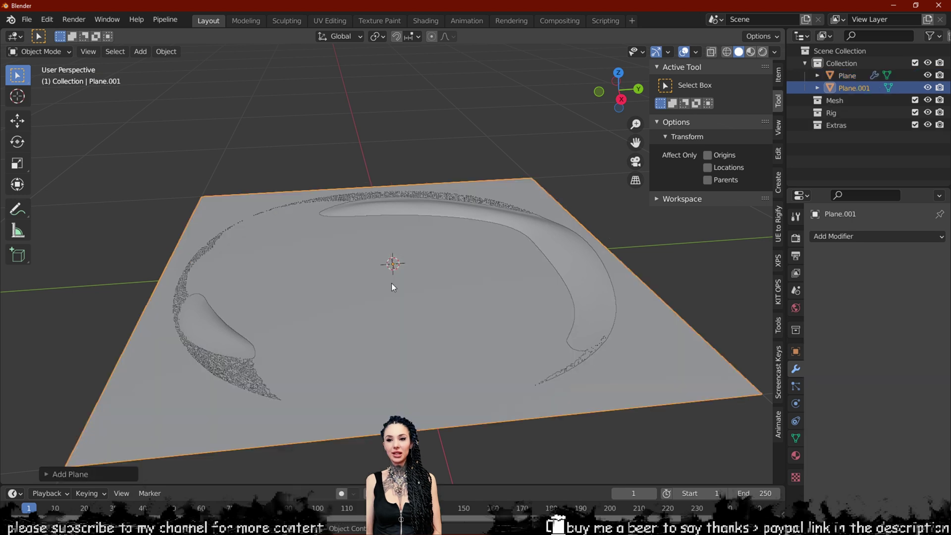
Step: Lower the new plane about 0.05 m along Z so it sits inside the basin as a water level
key("g")
key("x")
key("z")
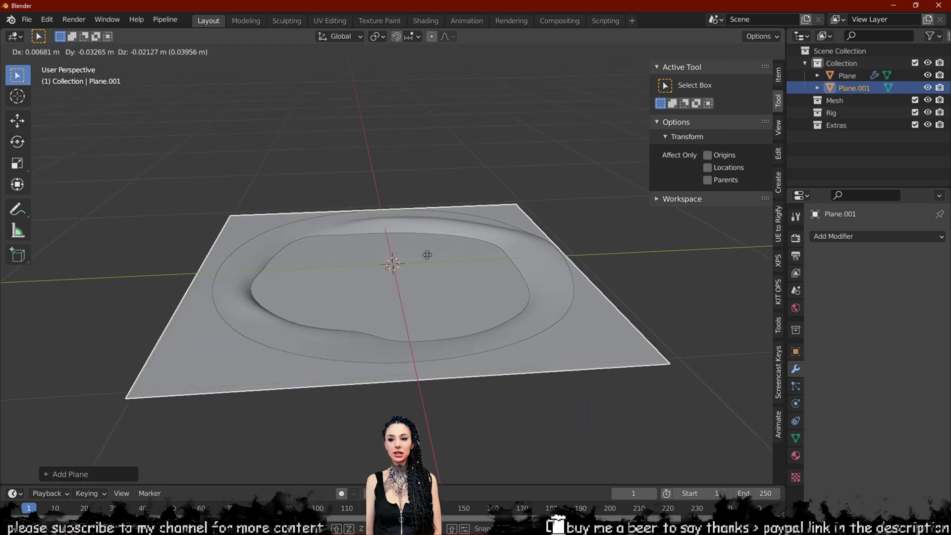
left_click(430, 260)
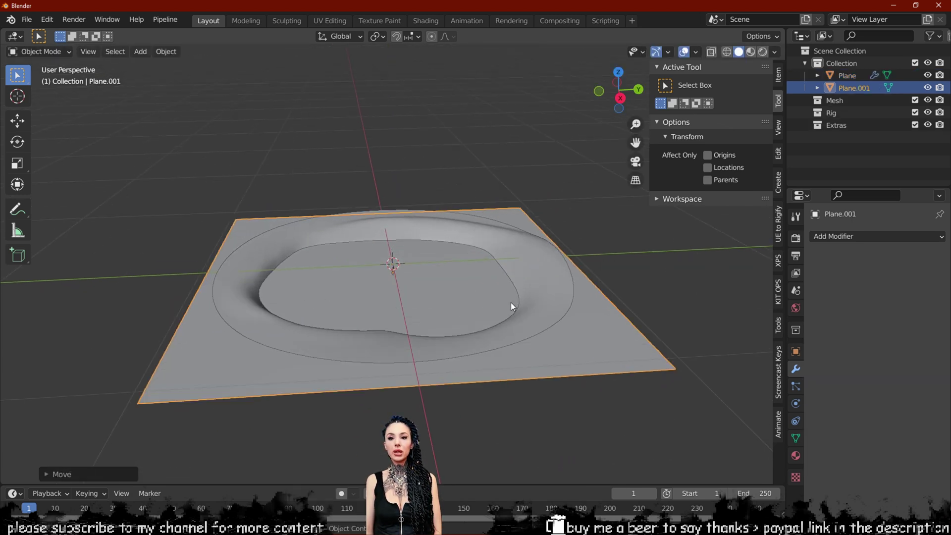
Step: Try to enlarge the sculpted disc by setting its X and Y dimensions to 150 m
left_click(528, 307)
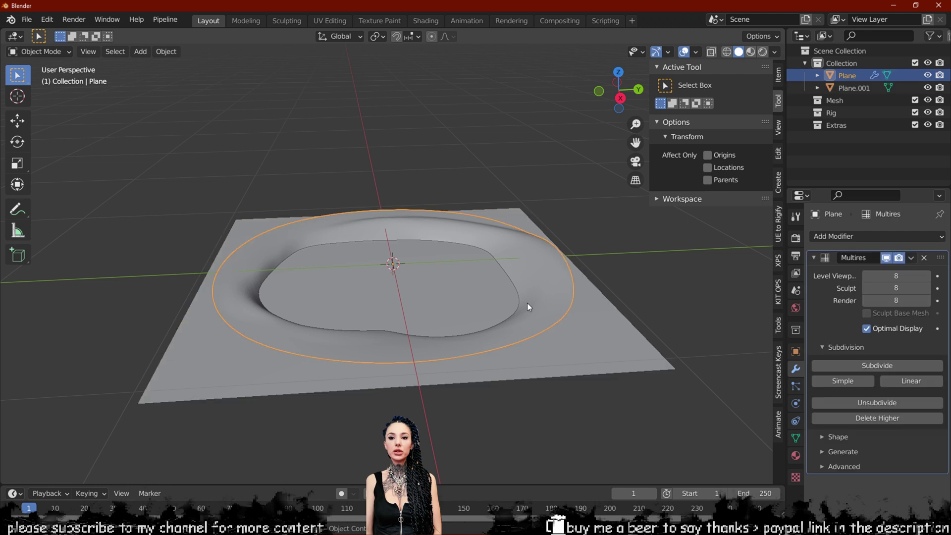
left_click(779, 79)
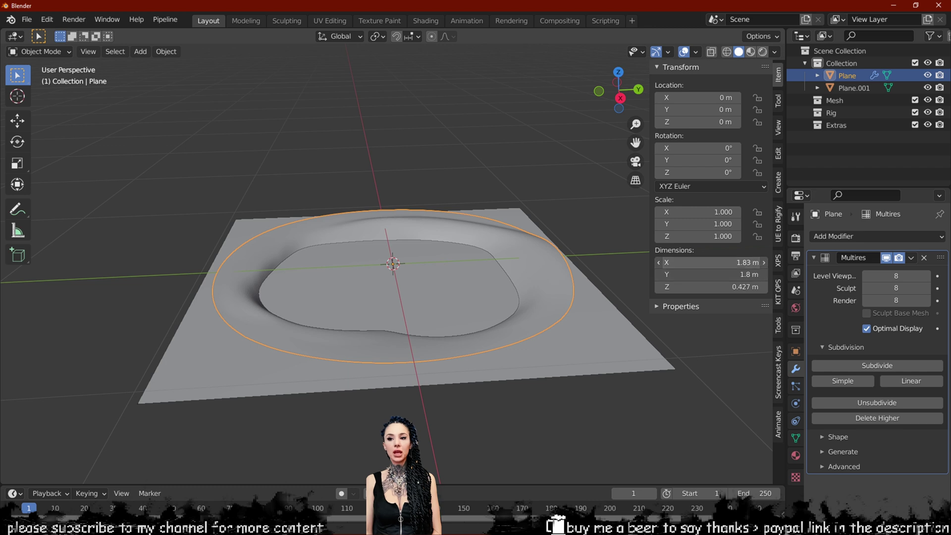
key("Return")
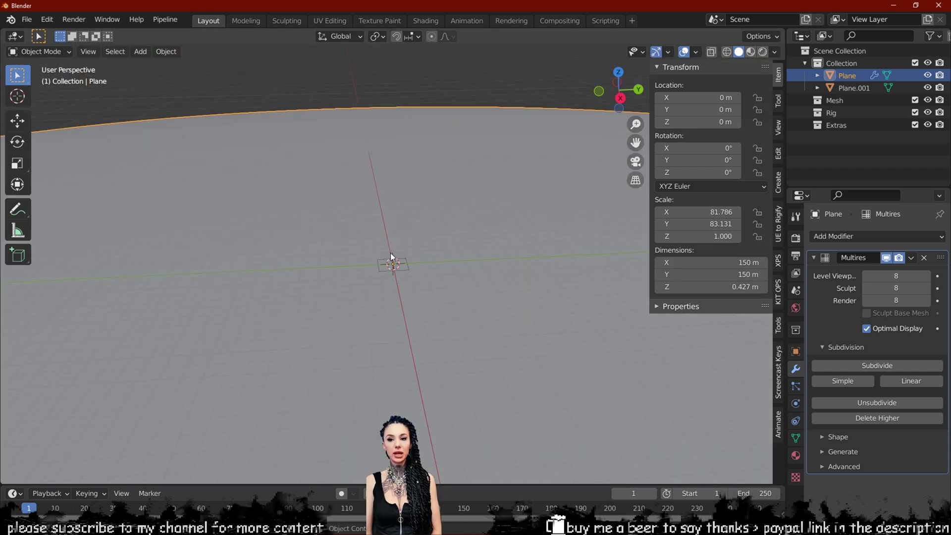
left_click(384, 269)
middle_click_drag(571, 311, 489, 291)
left_click(462, 288)
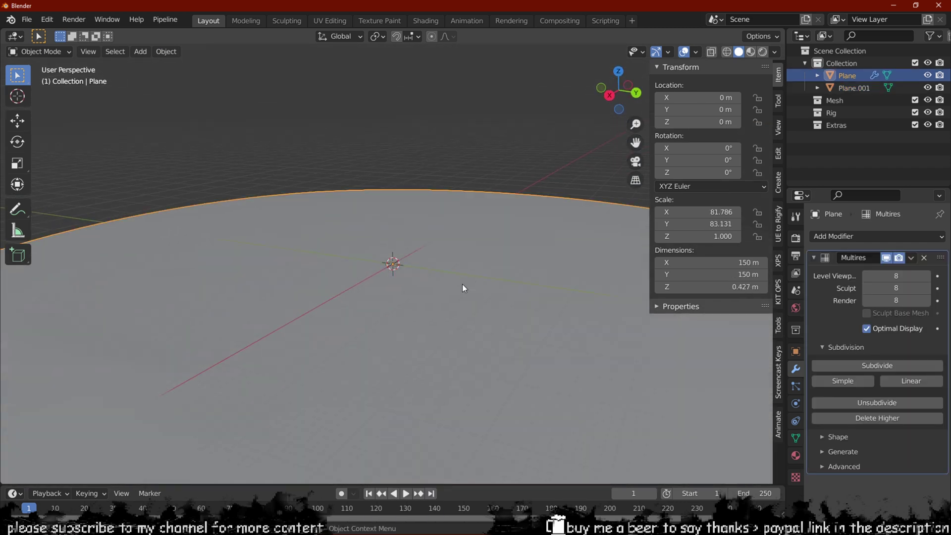
Step: Clear the sculpted disc's scale and scale it up uniformly until it is far larger than the flat plane
key("alt+s")
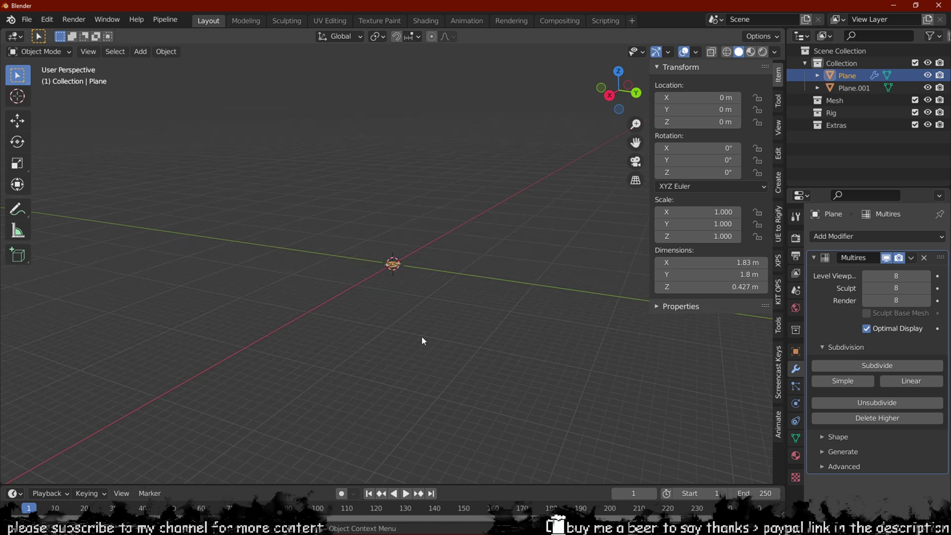
key("s")
left_click(370, 259)
Step: Select the small flat plane and add an Ocean modifier to it
left_click(372, 261)
middle_click_drag(763, 324, 767, 337)
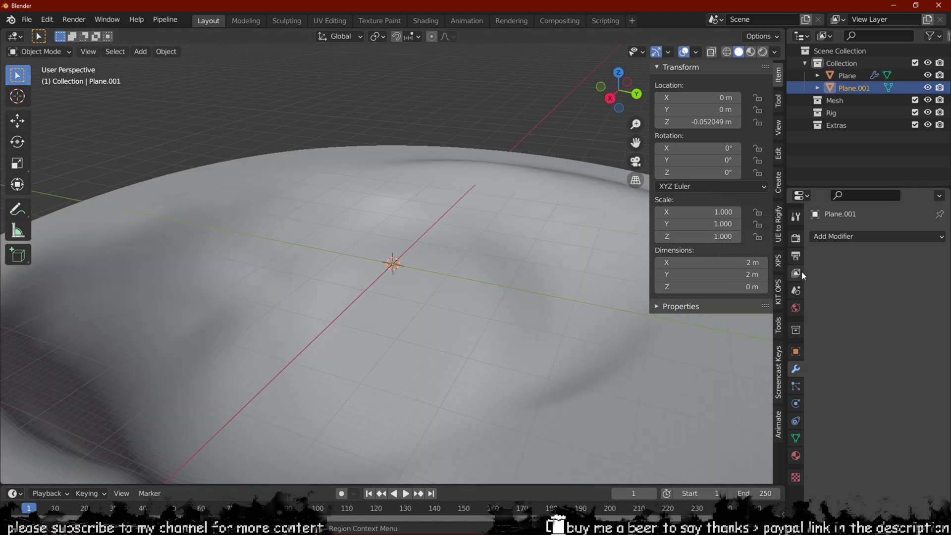
left_click(842, 237)
left_click(885, 337)
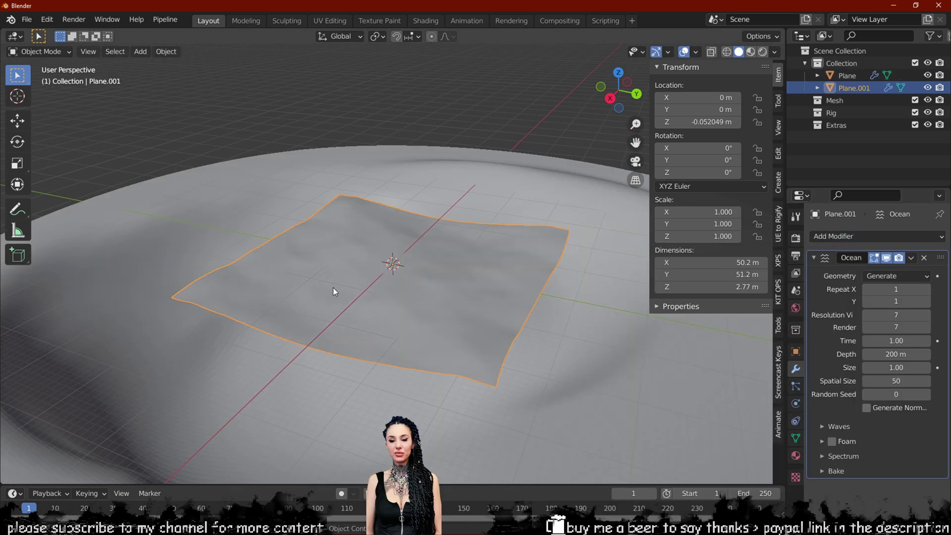
Step: Set the Ocean modifier's Spatial Size to 150 and compare the water's extent with the terrain
scroll(333, 289, "down", 4)
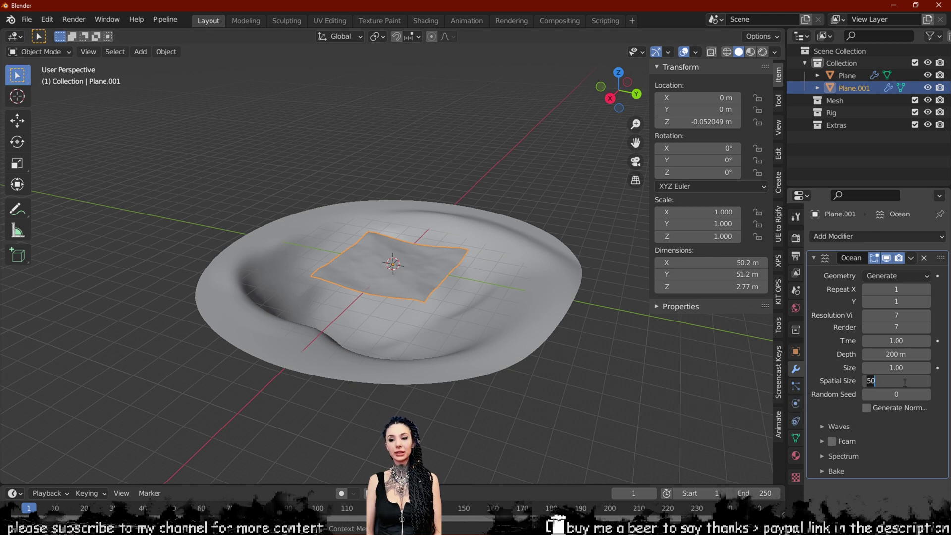
key("Return")
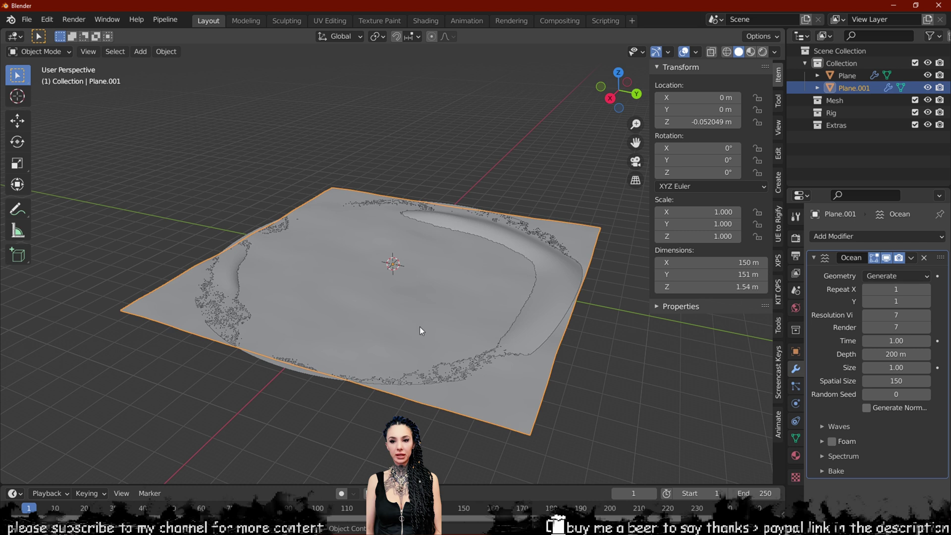
scroll(421, 329, "up", 2)
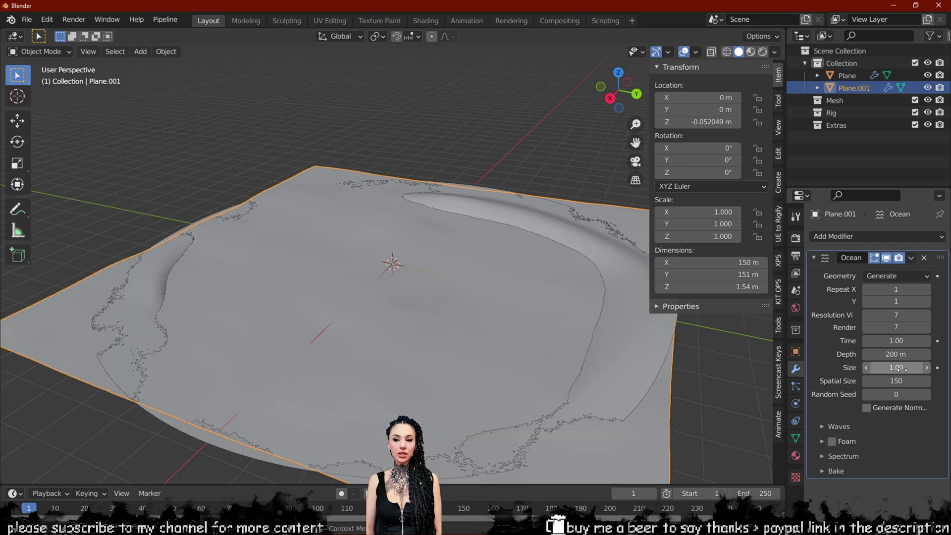
middle_click_drag(397, 316, 333, 292)
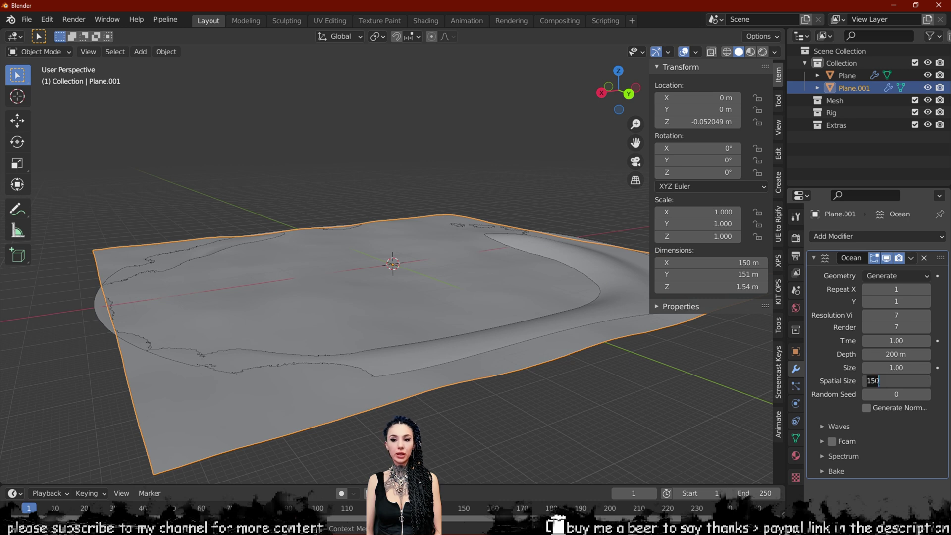
Step: Set the Ocean modifier's Spatial Size to 130
left_click(892, 380)
type("130")
key("Return")
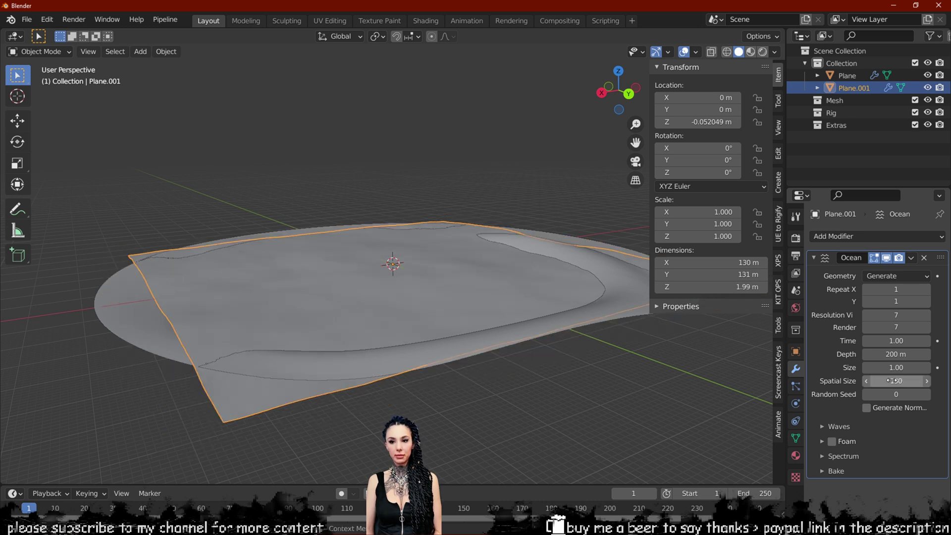
Step: Move the ocean plane about 4.5 m down along the Z axis so the water fills only the basin
middle_click_drag(384, 320, 297, 317)
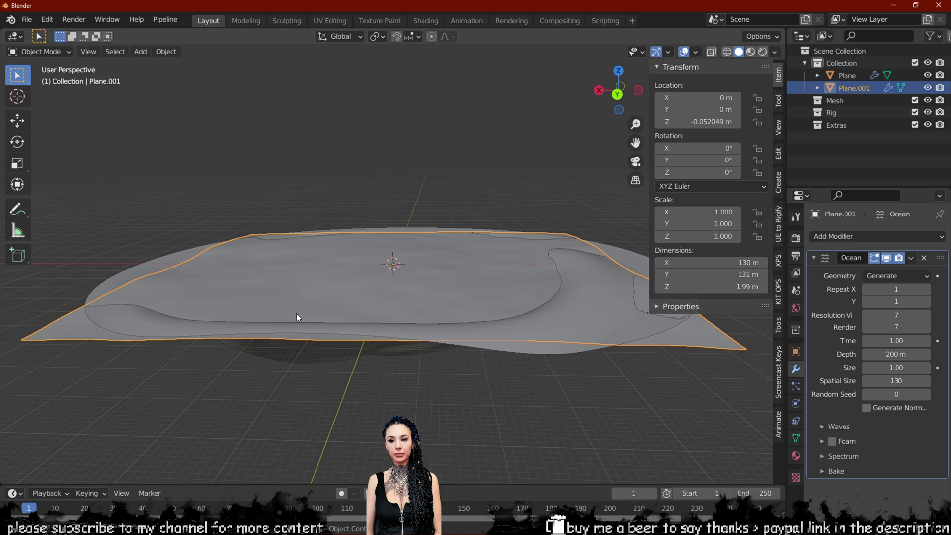
key("g")
key("z")
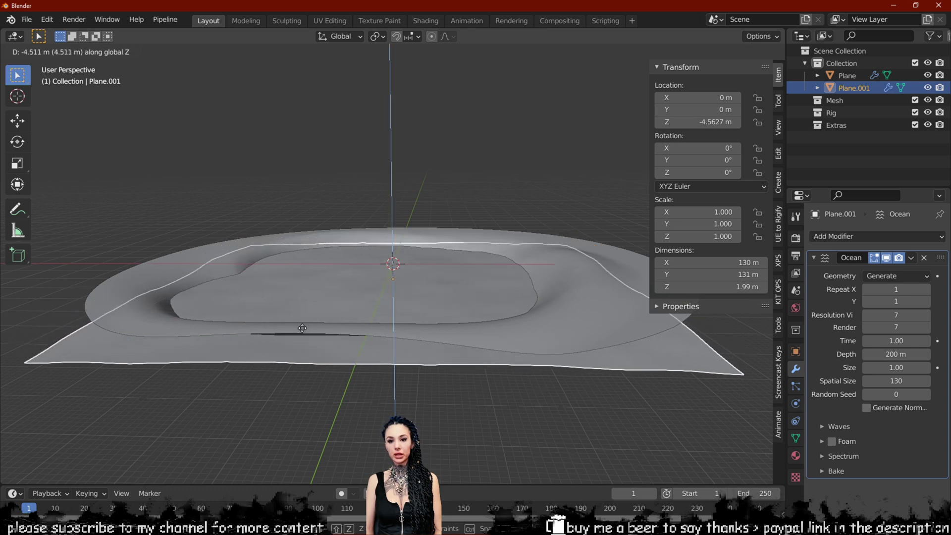
left_click(300, 326)
Step: Inspect the water inside the basin and play the timeline to check the ocean surface for motion
middle_click_drag(299, 326, 180, 276)
left_click(596, 268)
middle_click_drag(580, 277, 543, 267)
left_click(569, 273)
scroll(496, 195, "up", 2)
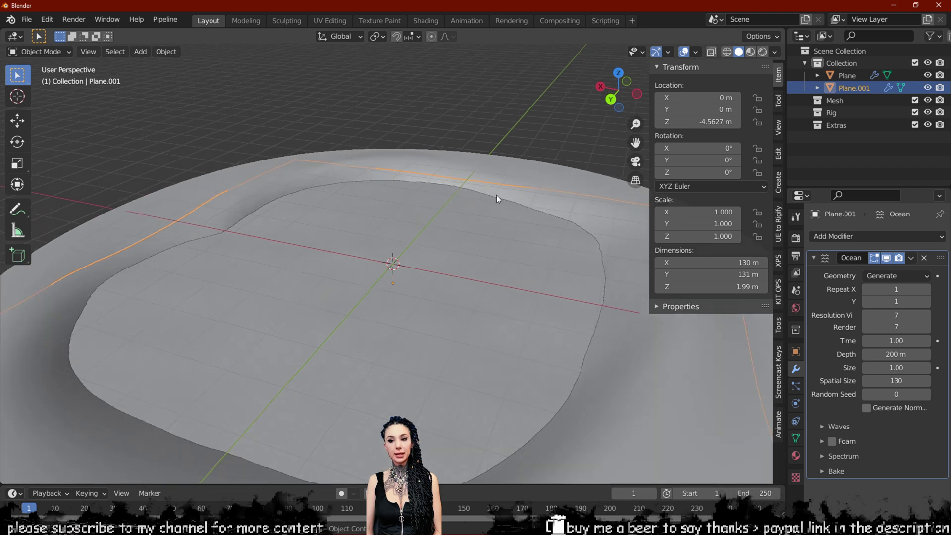
left_click(566, 289)
left_click(506, 277)
key("space")
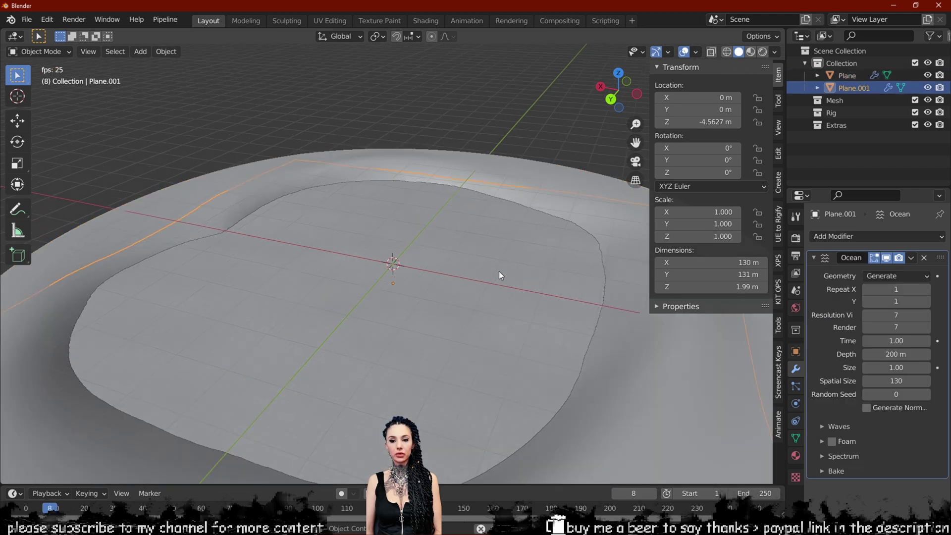
middle_click_drag(275, 204, 239, 205, "shift")
scroll(240, 205, "up", 2)
key("space")
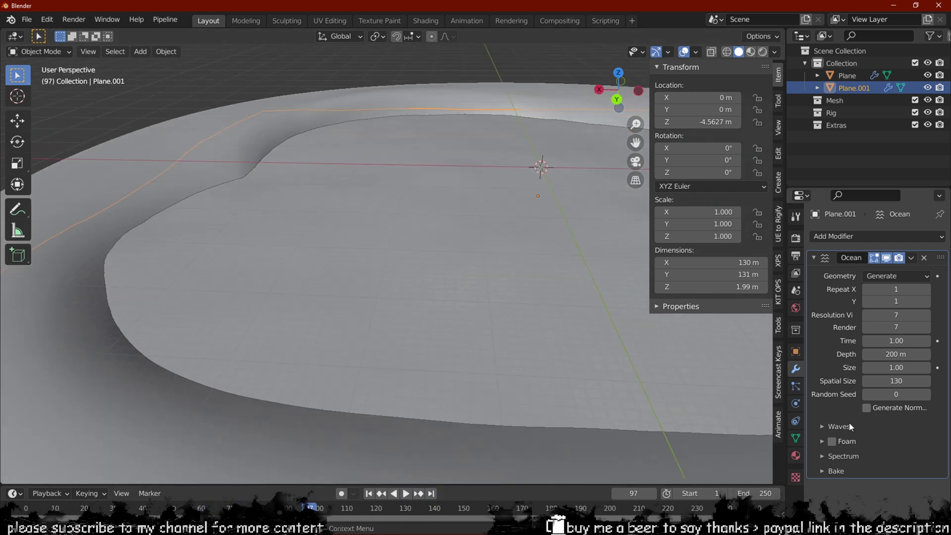
Step: Set the Ocean wave Scale to 5 and keyframe the Time value of 1.00 at frame 0
left_click(842, 427)
scroll(868, 406, "down", 3)
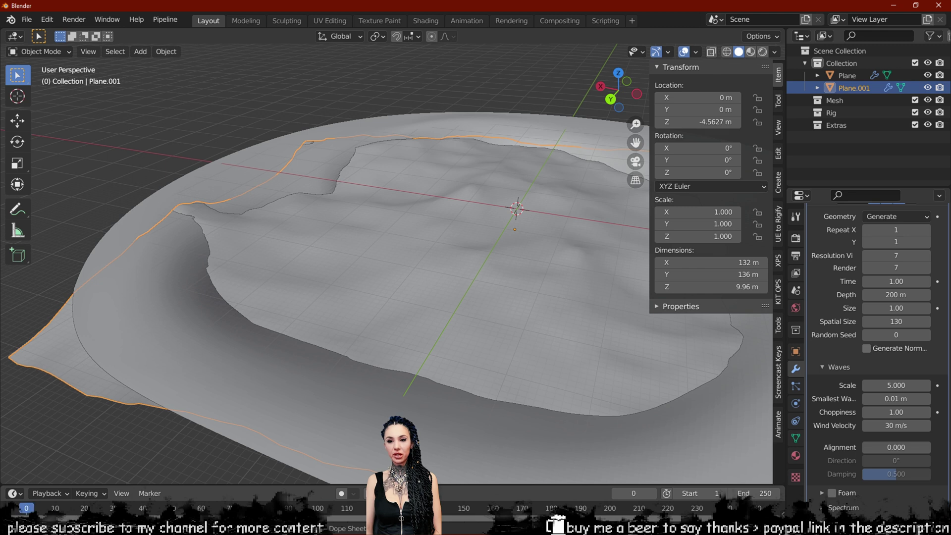
key("i")
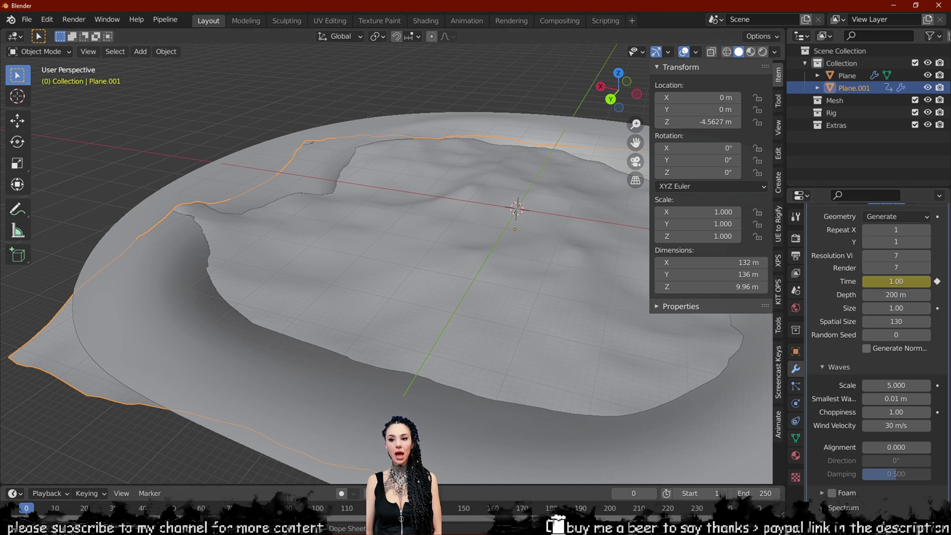
Step: Keyframe the Ocean Time value at 3.00 on frame 250 and play the wave animation
key("shift+Right")
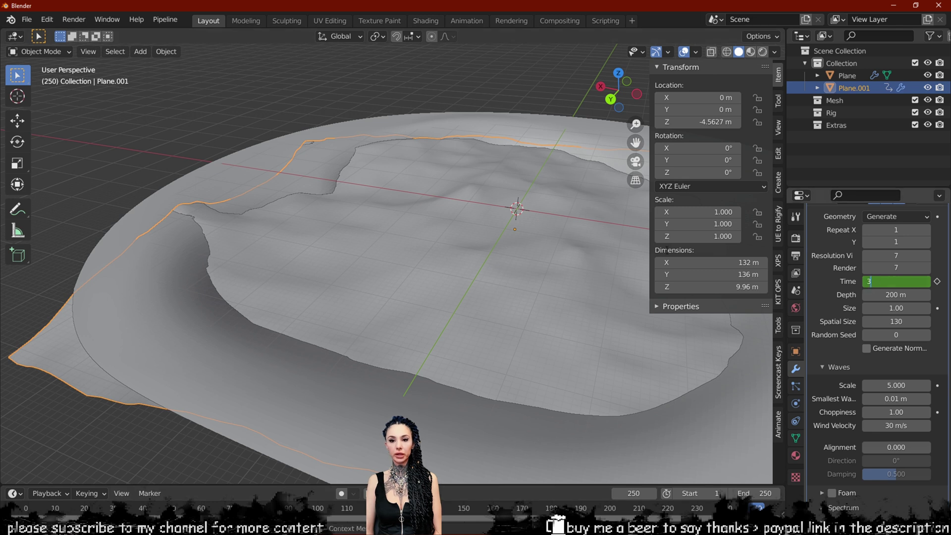
key("Return")
key("space")
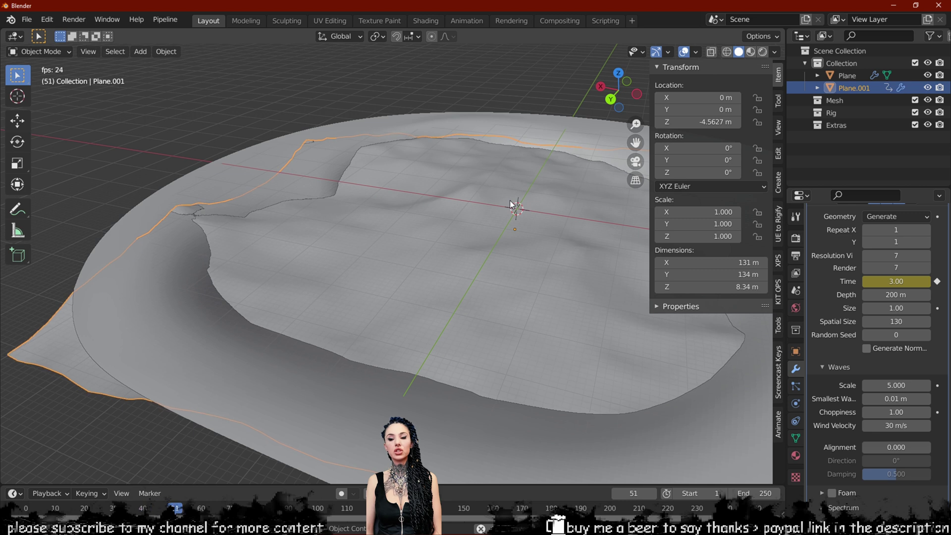
middle_click_drag(454, 206, 436, 208)
Step: Set the Ocean wave Scale to 0.2 and check the calmer surface up close
left_click(881, 385)
type("0.2")
key("Return")
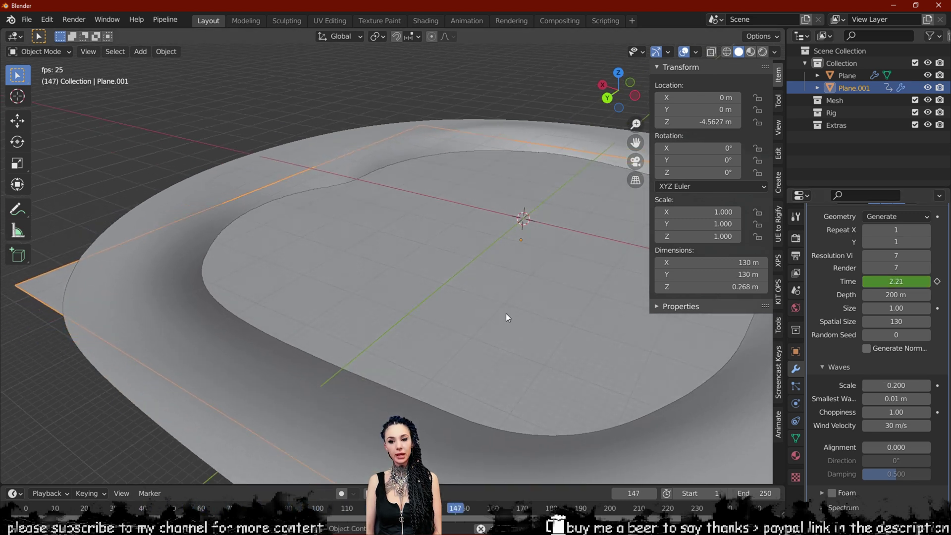
scroll(302, 141, "up", 2)
middle_click_drag(483, 311, 502, 327)
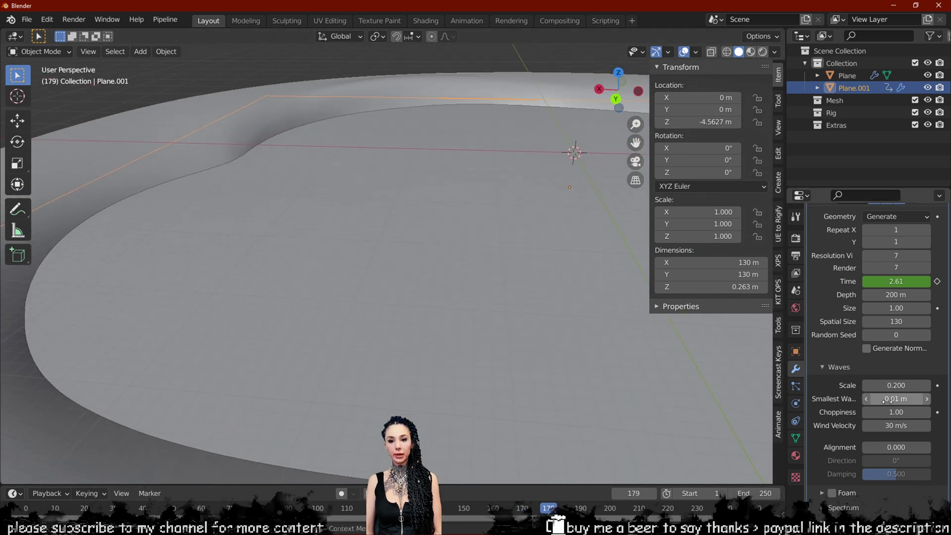
middle_click_drag(532, 274, 518, 282)
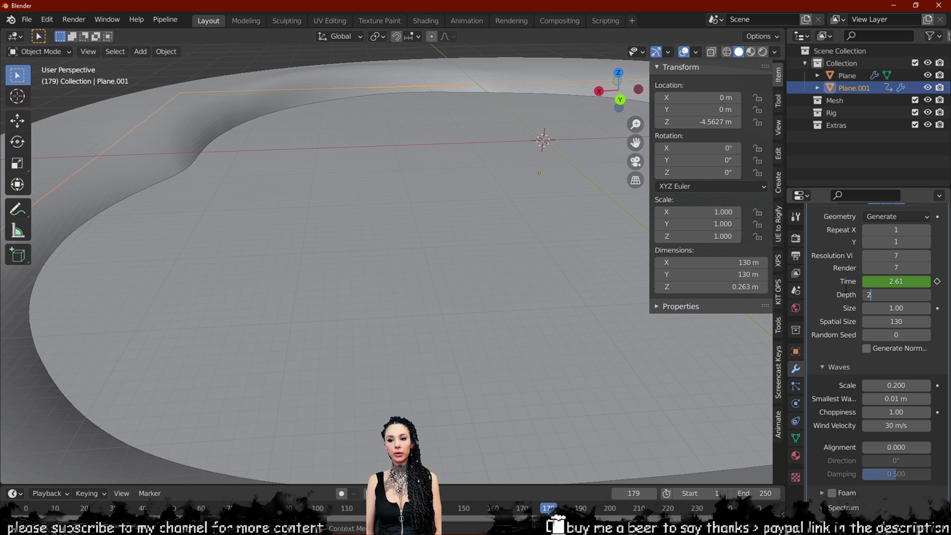
Step: Set the Ocean modifier's Depth to 20 m and check the water surface in the basin
scroll(738, 317, "down", 2)
mouse_move(893, 308)
left_mouse_down()
mouse_move(911, 308)
mouse_move(894, 308)
left_mouse_up()
scroll(442, 213, "down", 4)
middle_click_drag(381, 223, 339, 214)
scroll(339, 214, "up", 3)
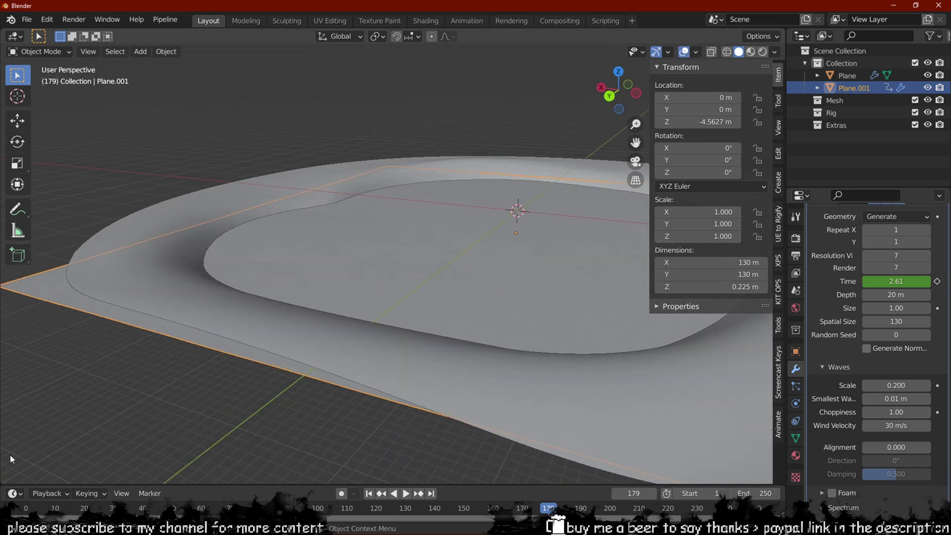
Step: Split the 3D viewport, turn the new area into a Shader Editor and hide the sidebars in both areas
scroll(10, 465, "down", 2)
left_click_drag(9, 479, 364, 297)
left_click(19, 36)
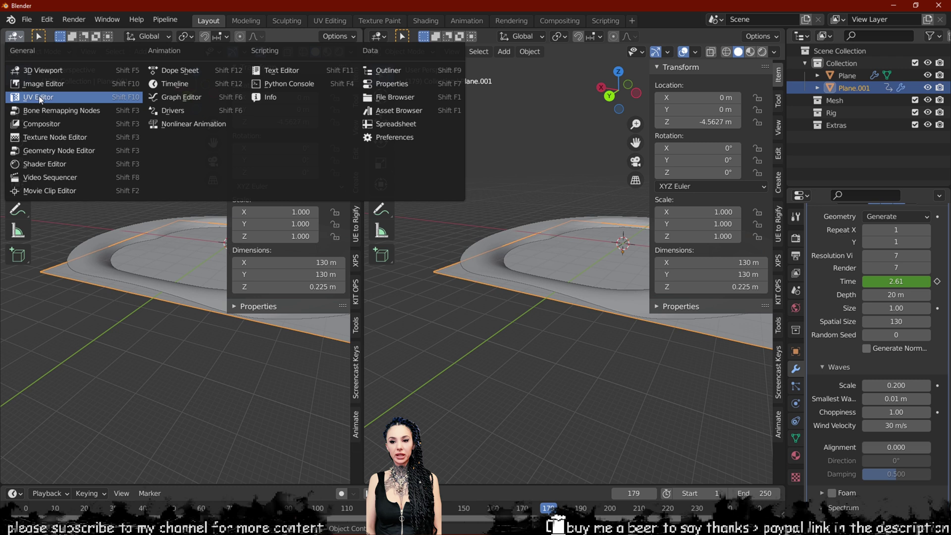
left_click(39, 150)
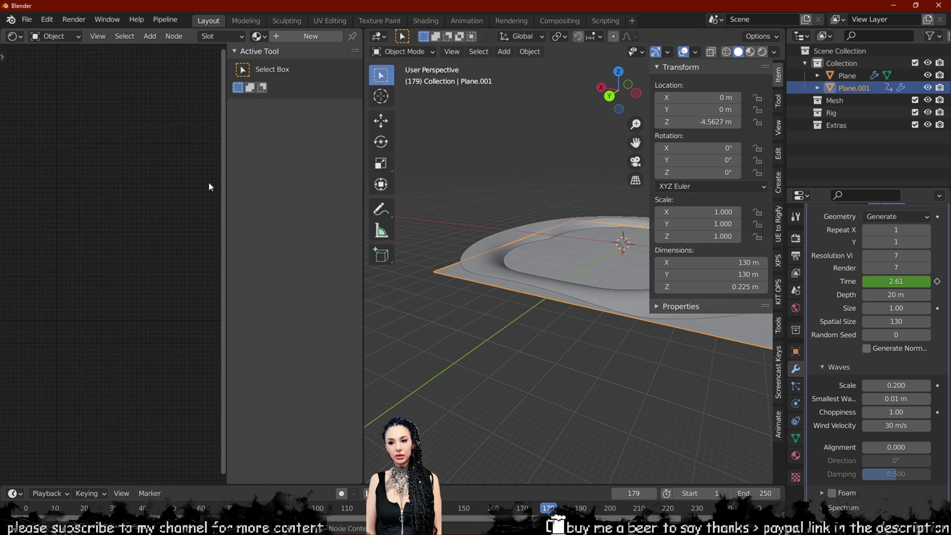
key("n")
middle_click_drag(569, 191, 464, 245)
key("n")
Step: Show the viewport in Material Preview shading and give the water plane a new material named Ocean
scroll(599, 282, "up", 2)
middle_click_drag(598, 282, 545, 236)
scroll(564, 242, "up", 3)
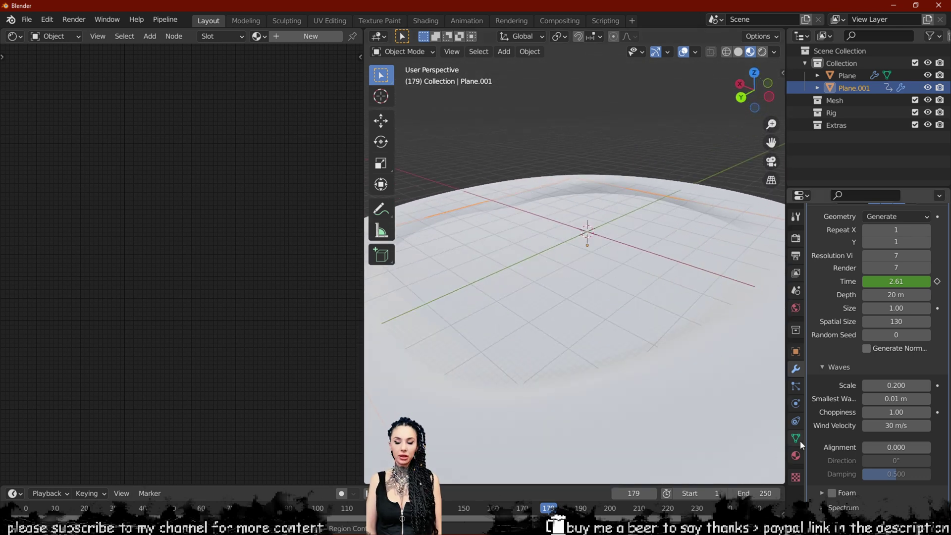
left_click(795, 455)
left_click(844, 289)
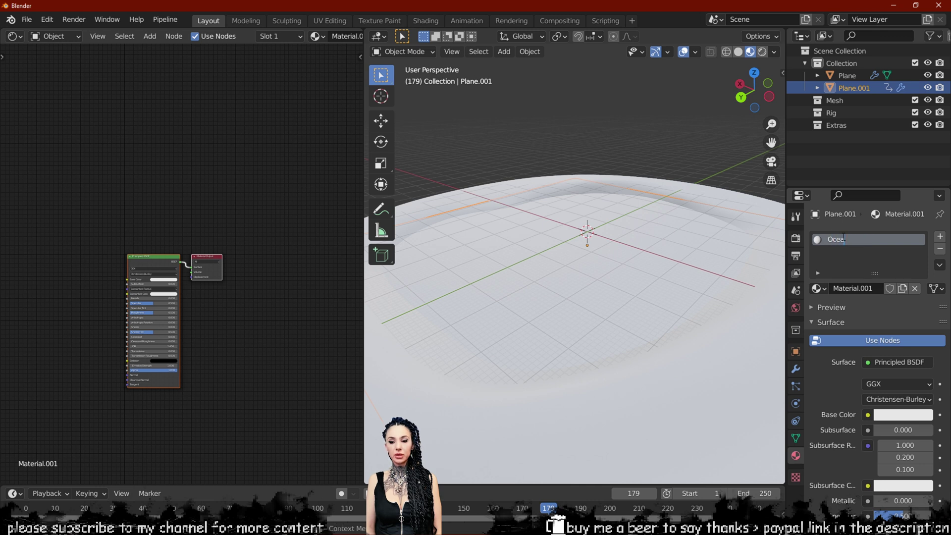
Step: Set the Principled BSDF Roughness to 0.045 and Metallic to 1.000 for the Ocean material
scroll(168, 325, "up", 4)
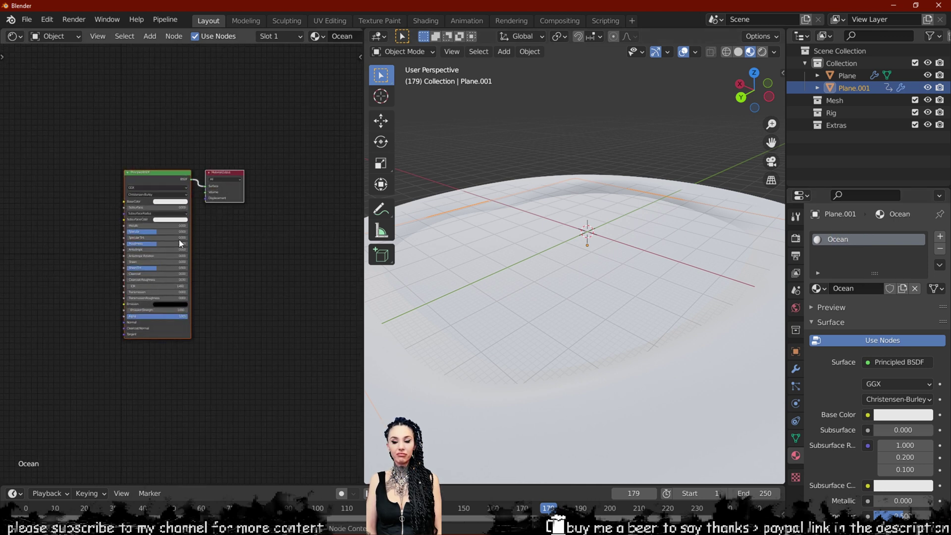
scroll(163, 223, "up", 3)
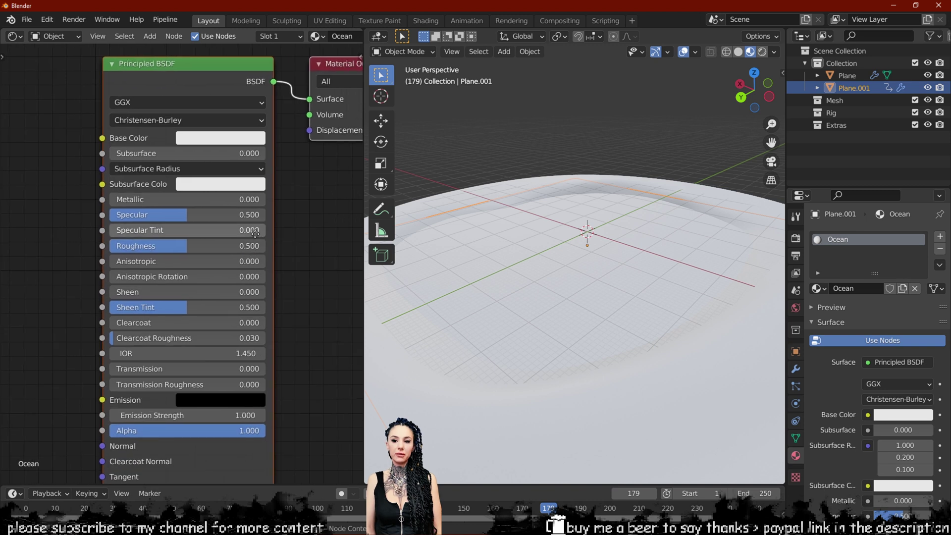
mouse_move(148, 245)
left_mouse_down()
mouse_move(106, 245)
mouse_move(119, 245)
left_mouse_up()
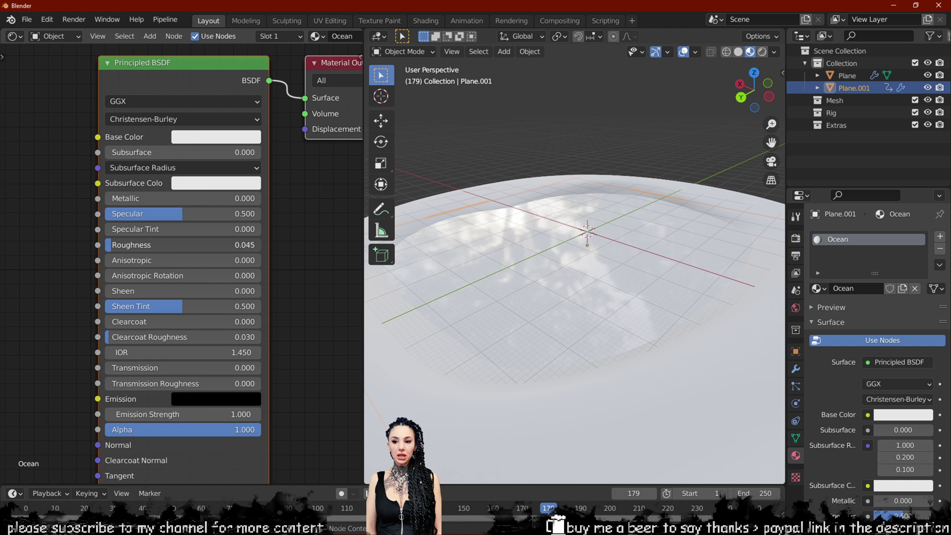
left_click_drag(119, 198, 260, 198)
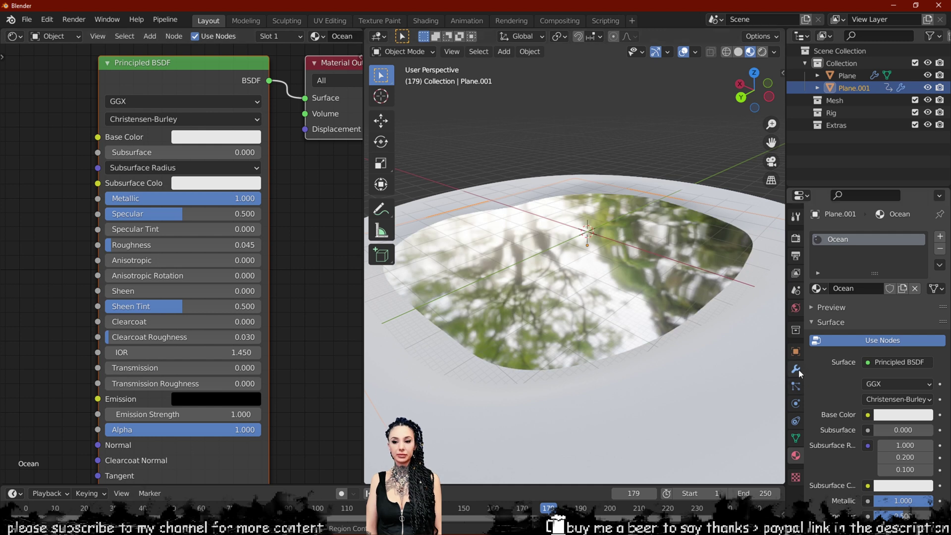
Step: Set the Ocean material's Blend Mode to Alpha Hashed
left_click(797, 370)
scroll(815, 415, "down", 5)
left_click(795, 455)
scroll(858, 403, "down", 12)
left_click(883, 402)
left_click(888, 403)
left_click(890, 405)
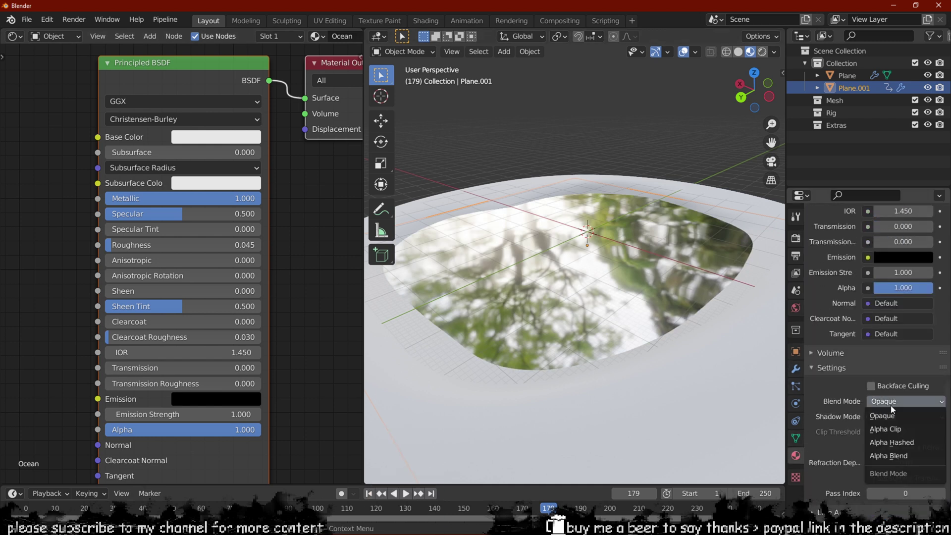
left_click(892, 442)
Step: Play the animation to check the water's reflections and set the Ocean material's Roughness to 0.056
middle_click_drag(740, 382, 513, 271)
middle_click_drag(616, 261, 594, 282)
key("space")
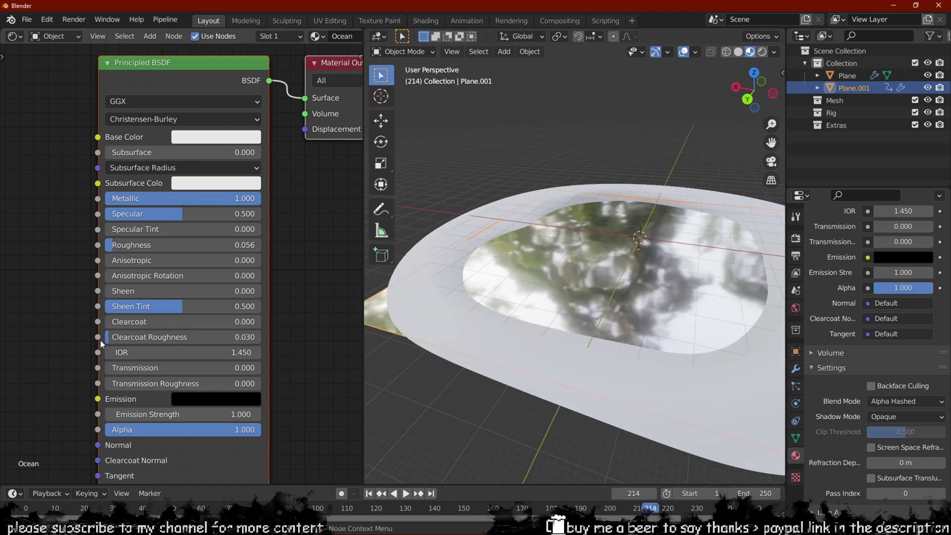
scroll(100, 340, "down", 3)
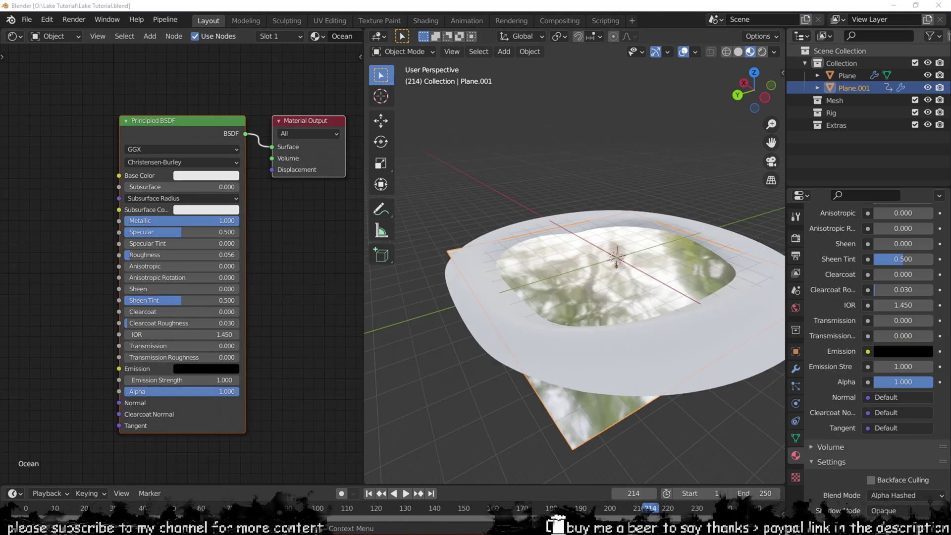
Step: Switch to the web browser and open the Skies category of HDRI Haven
left_click(414, 5)
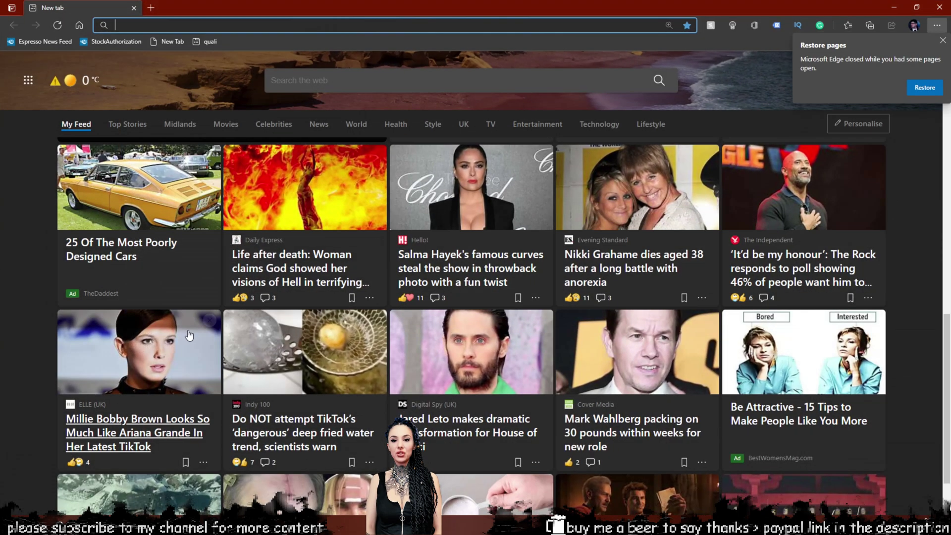
type("hdri")
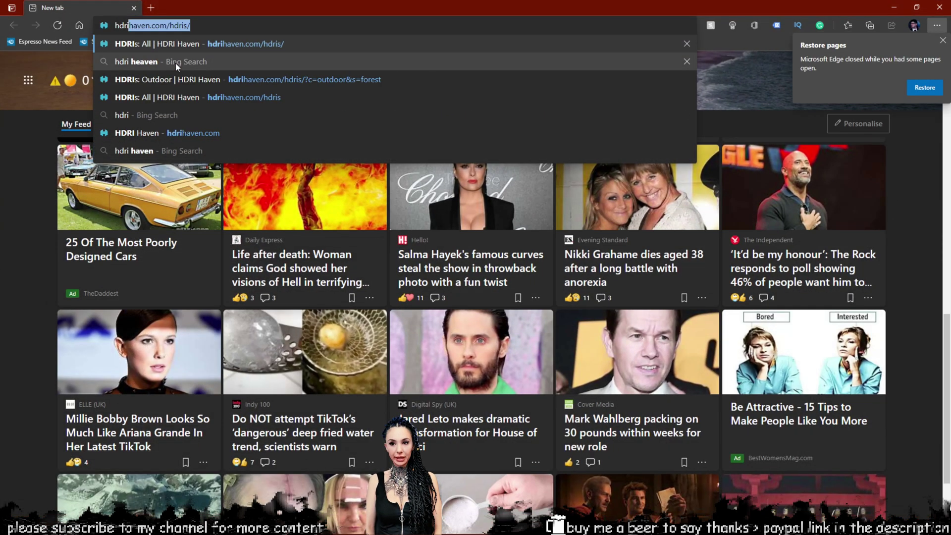
key("Return")
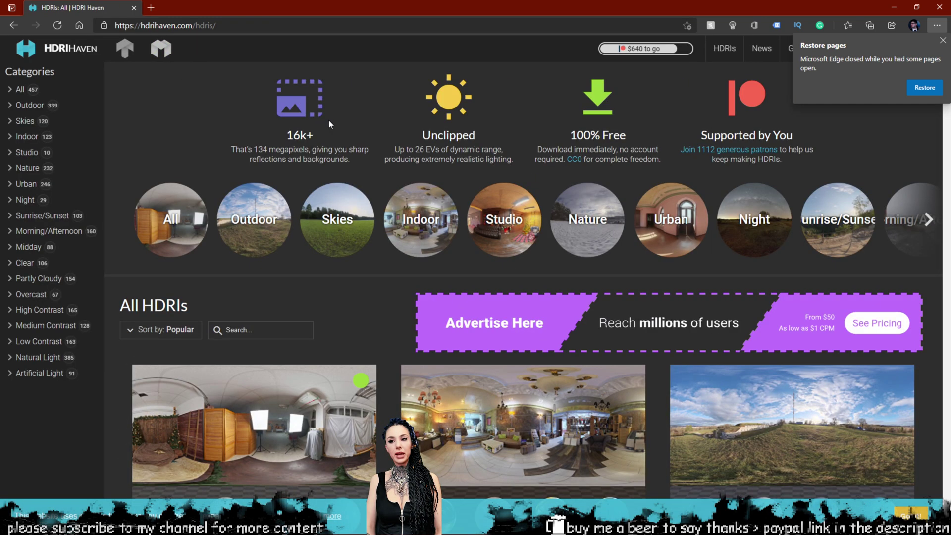
left_click(354, 209)
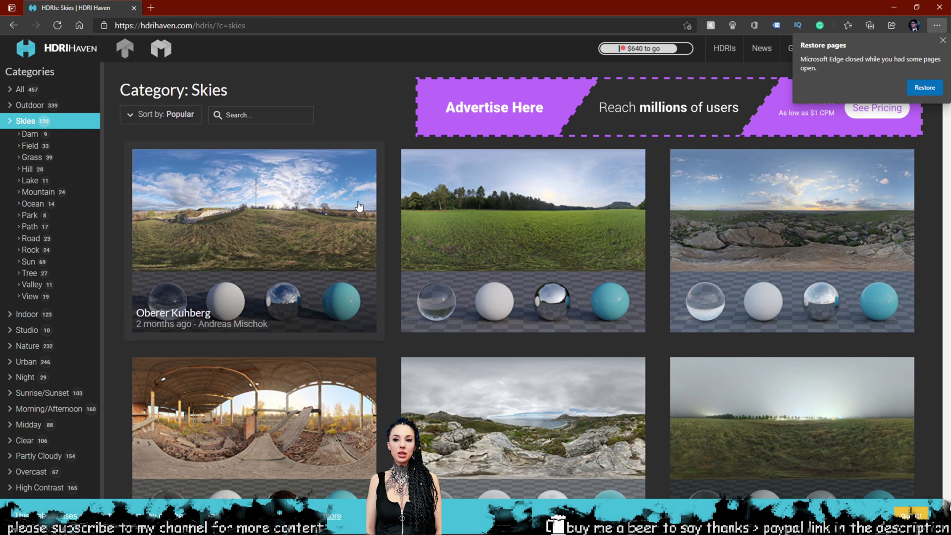
Step: Browse the sky HDRIs and open the page of the Cannon HDRI
scroll(360, 207, "down", 1)
scroll(403, 197, "down", 2)
scroll(445, 247, "up", 3)
scroll(536, 306, "down", 1)
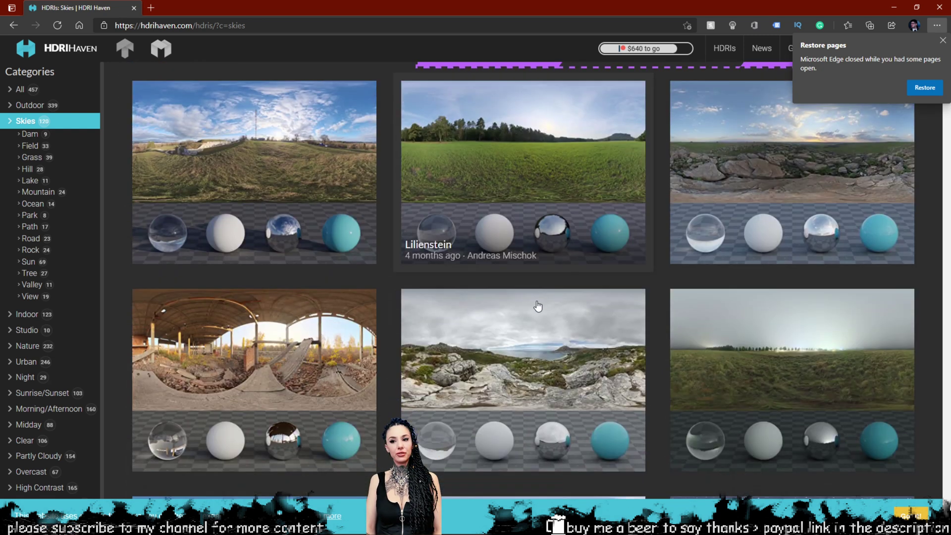
left_click(489, 333)
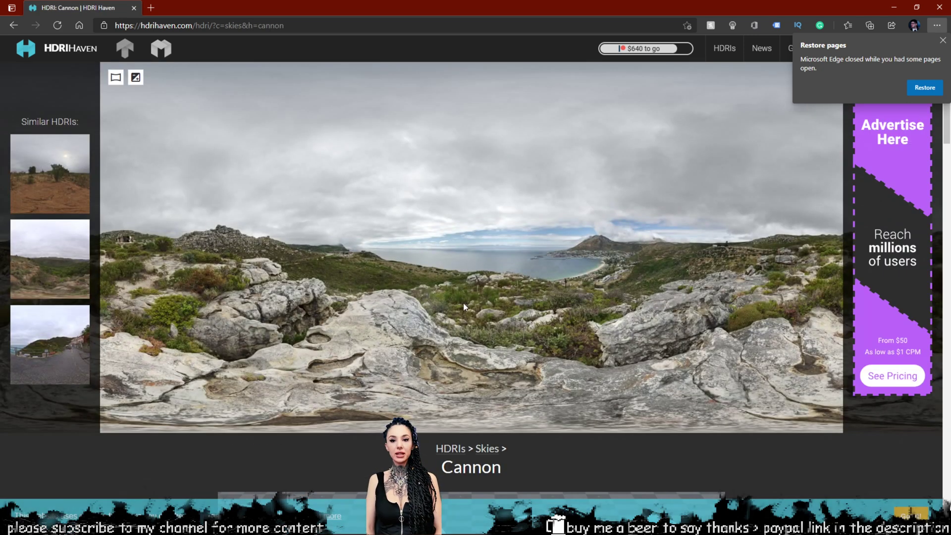
Step: Download the Cannon HDRI as cannon_4k.exr into the Downloads folder and return to Blender
scroll(377, 299, "down", 5)
scroll(373, 298, "down", 4)
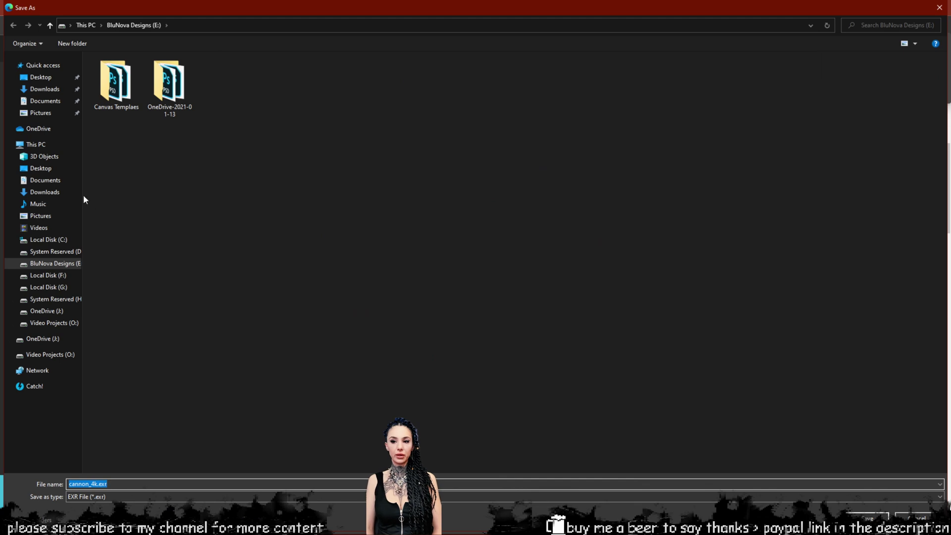
left_click(45, 92)
left_click(866, 516)
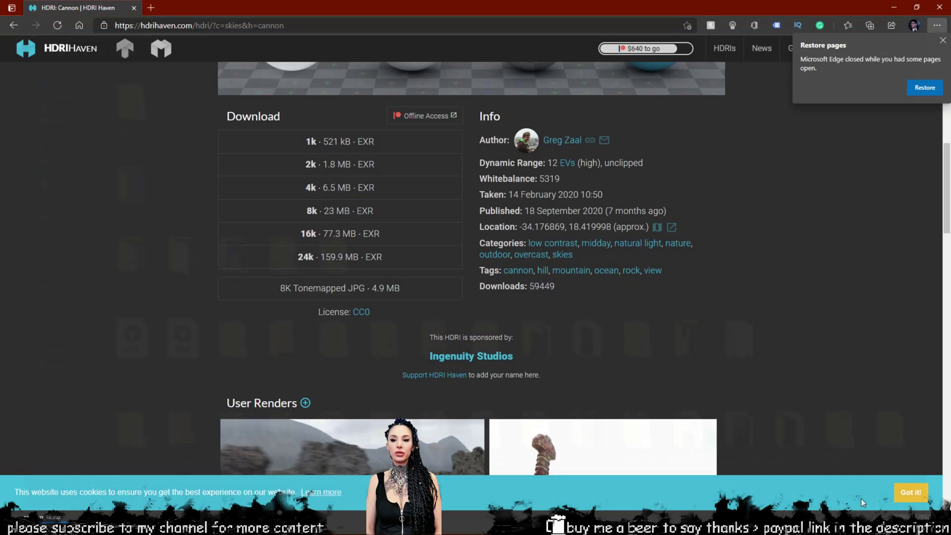
left_click(900, 11)
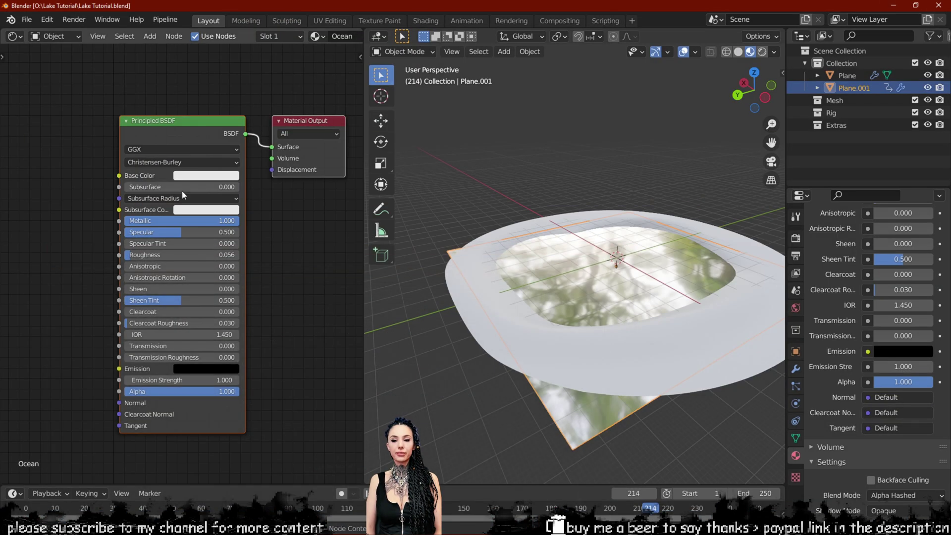
Step: Switch the Shader Editor to the World nodes and add an Environment Texture node before the Background node
left_click(15, 36)
mouse_move(55, 37)
left_click(60, 69)
middle_click_drag(64, 68, 194, 118)
scroll(134, 201, "down", 2)
key("shift+a")
left_click(128, 201)
type("envi")
left_click(149, 223)
left_click(58, 157)
left_click(108, 174)
left_click(46, 217)
scroll(195, 271, "down", 15)
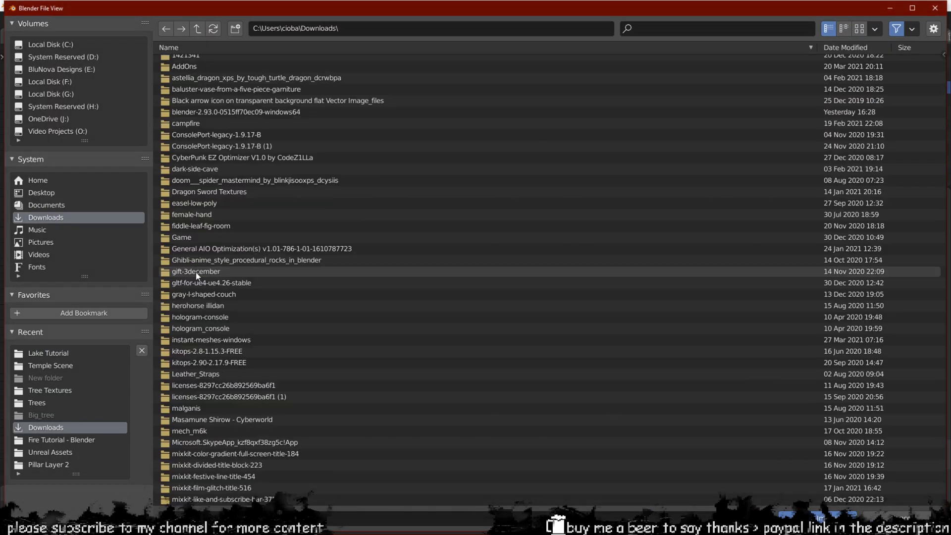
scroll(208, 355, "down", 2)
key("Escape")
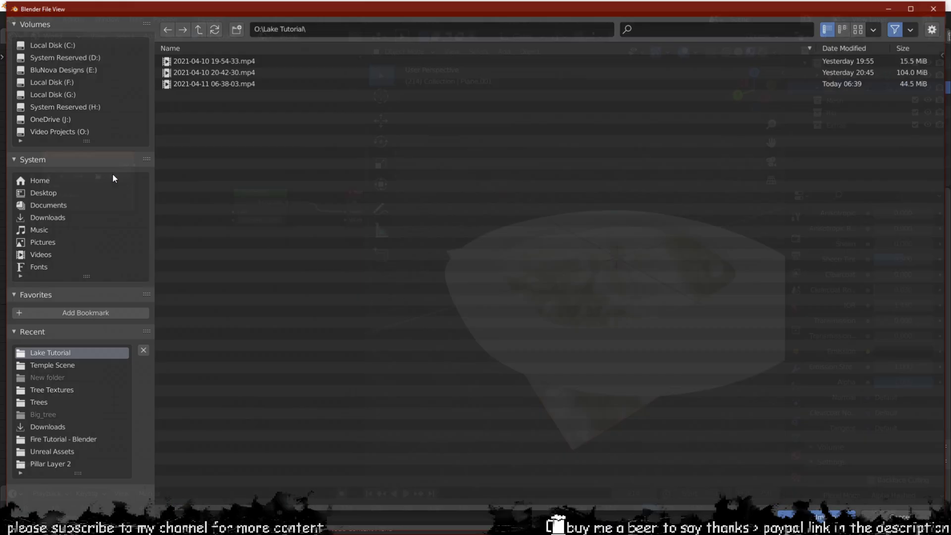
Step: Load cannon_4k.exr from Downloads into the Environment Texture and link its Color to the Background node's Color
left_click(46, 217)
scroll(248, 213, "down", 15)
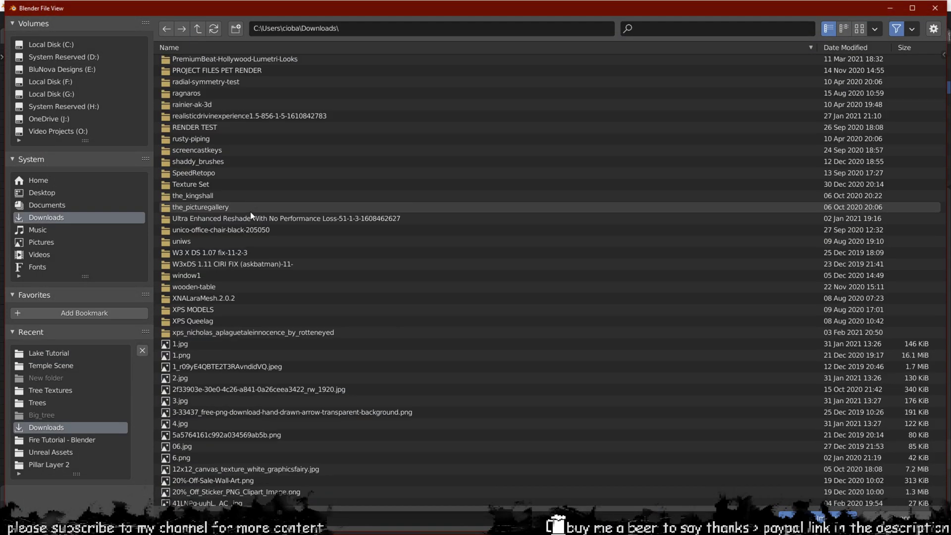
left_click(667, 31)
type("can")
left_click(659, 72)
left_click(817, 517)
left_click_drag(133, 164, 233, 212)
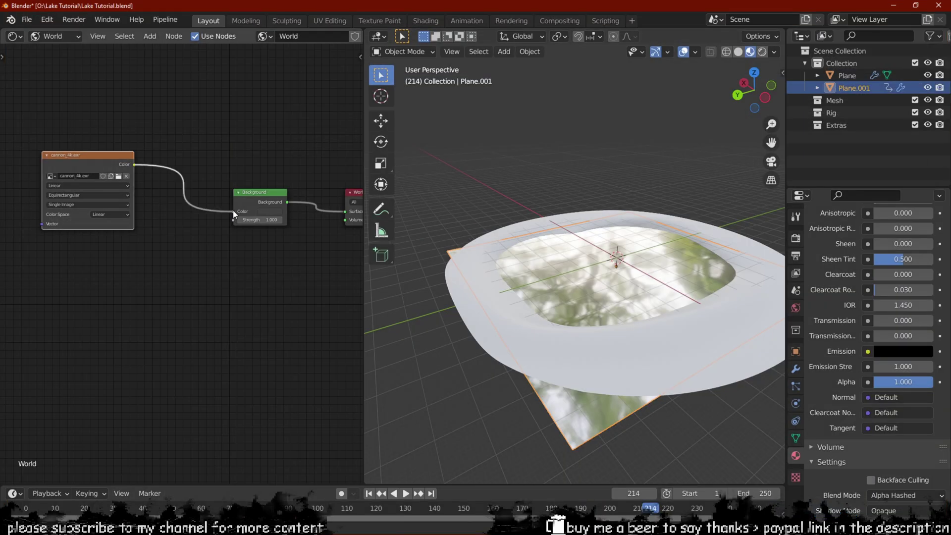
Step: Switch the viewport to Rendered shading and check the HDRI surroundings around the lake
key("z")
middle_click_drag(652, 246, 587, 219)
scroll(588, 219, "up", 5)
scroll(589, 221, "down", 1)
scroll(112, 155, "up", 2)
scroll(112, 155, "down", 4)
Step: Add two Math nodes between the environment texture and Background, and attach a mapping setup to the environment texture
middle_click_drag(112, 157, 155, 194)
left_click_drag(155, 195, 63, 196)
key("shift+a")
left_click(162, 301)
type("math")
key("Return")
left_click(156, 275)
key("shift+d")
left_click(239, 289)
left_click(79, 198)
key("ctrl+t")
Step: Set the first Math node to Multiply by 1.000 and chain the texture's Color through Multiply and Add into Background Strength
left_click(160, 298)
left_click(161, 343)
left_click_drag(100, 202, 132, 329)
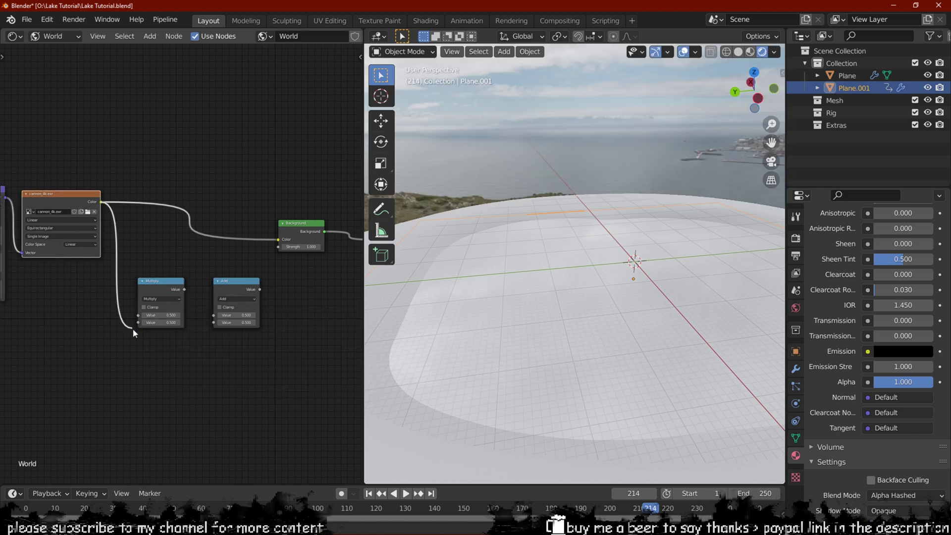
scroll(168, 290, "down", 3)
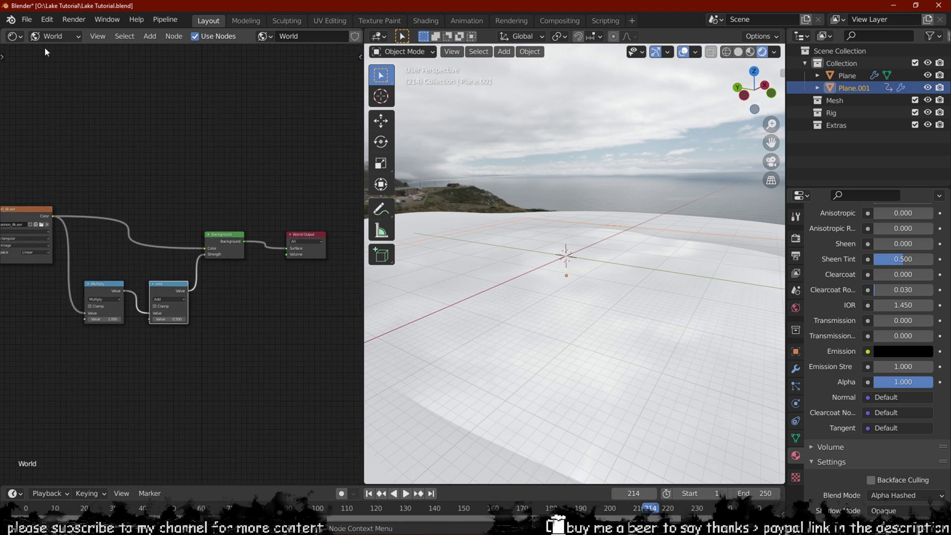
Step: Switch the Shader Editor back to the object's Ocean material and view the lake against the HDRI
left_click(54, 37)
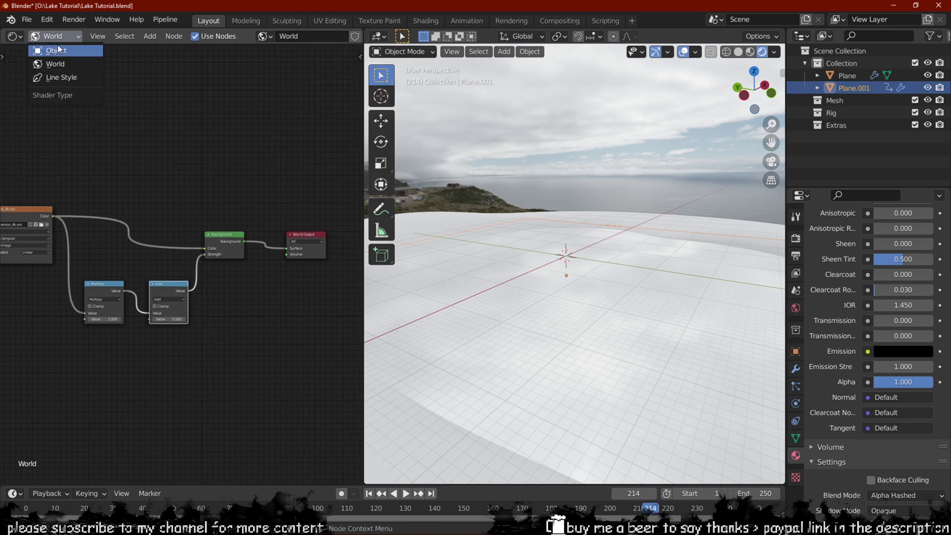
left_click(47, 29)
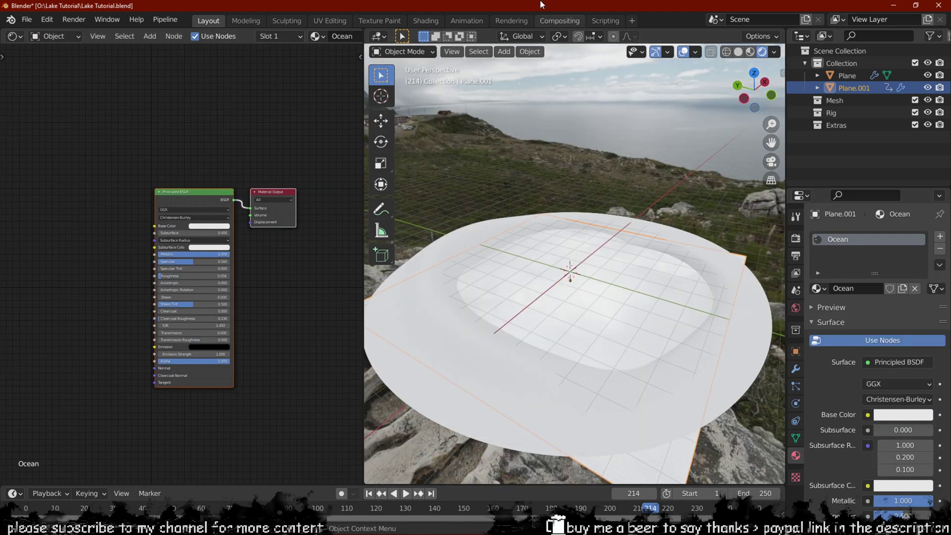
middle_click_drag(588, 275, 612, 252)
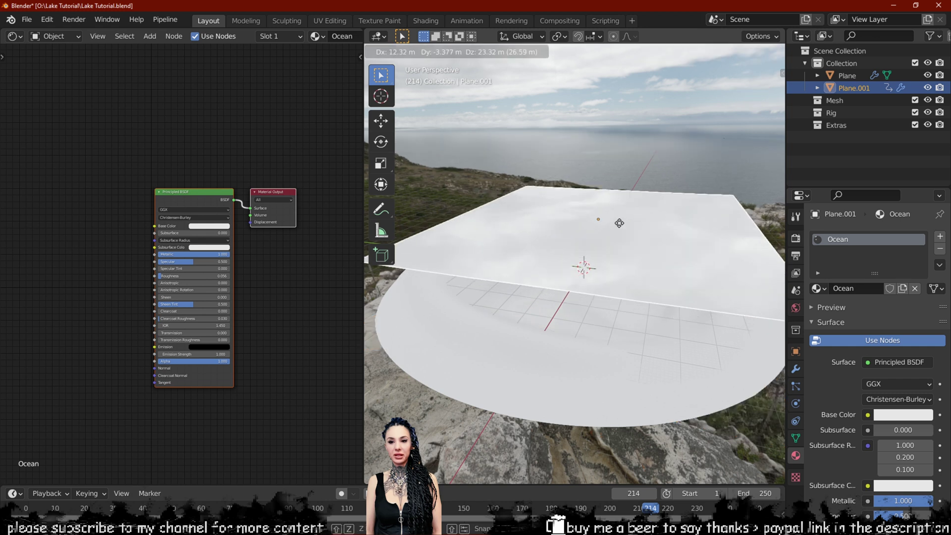
Step: Export the water plane as FBX into the Lake Tutorial folder, limited to Selected Objects, with the Geometry options expanded
left_click(27, 19)
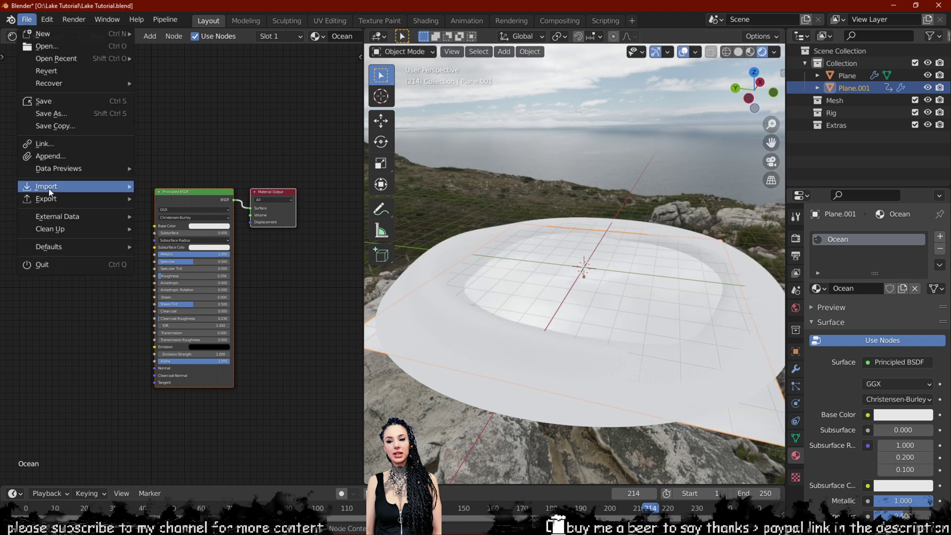
mouse_move(55, 199)
left_click(196, 296)
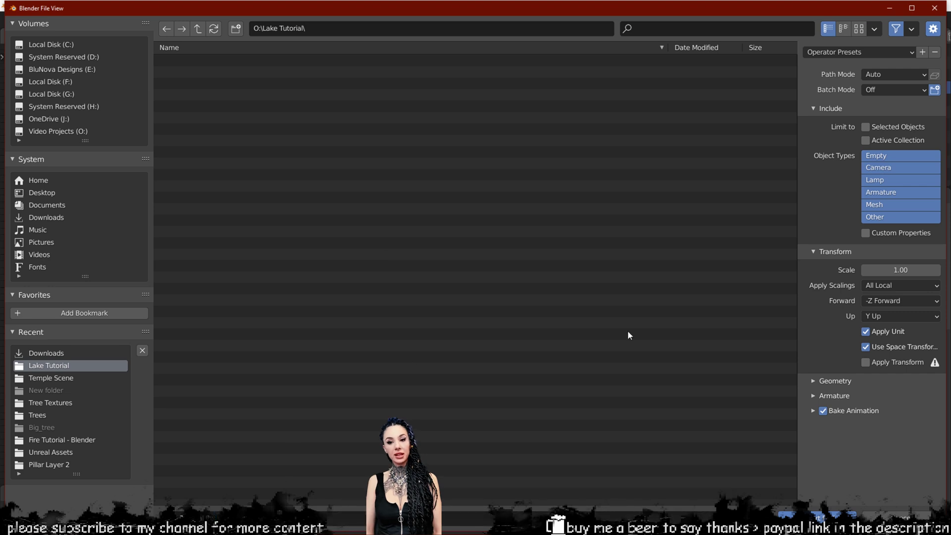
left_click(866, 127)
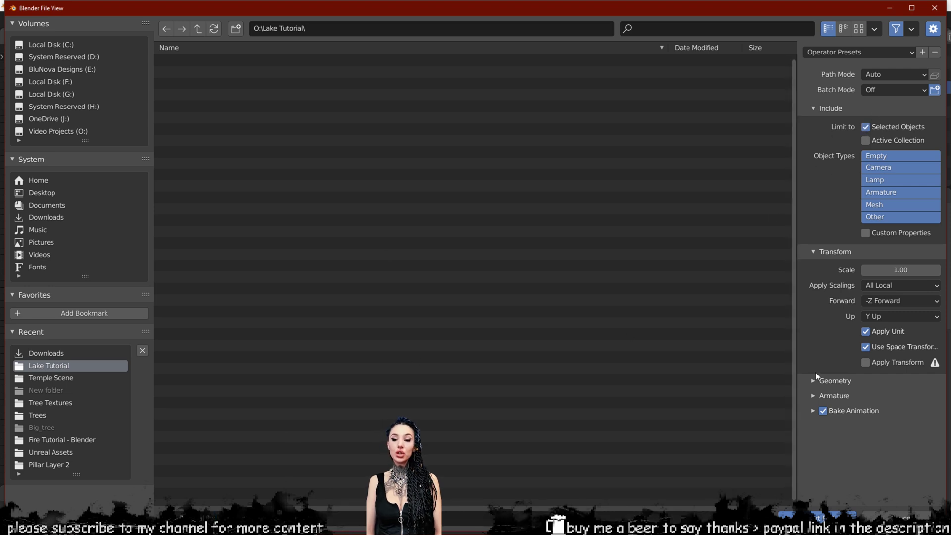
left_click(825, 381)
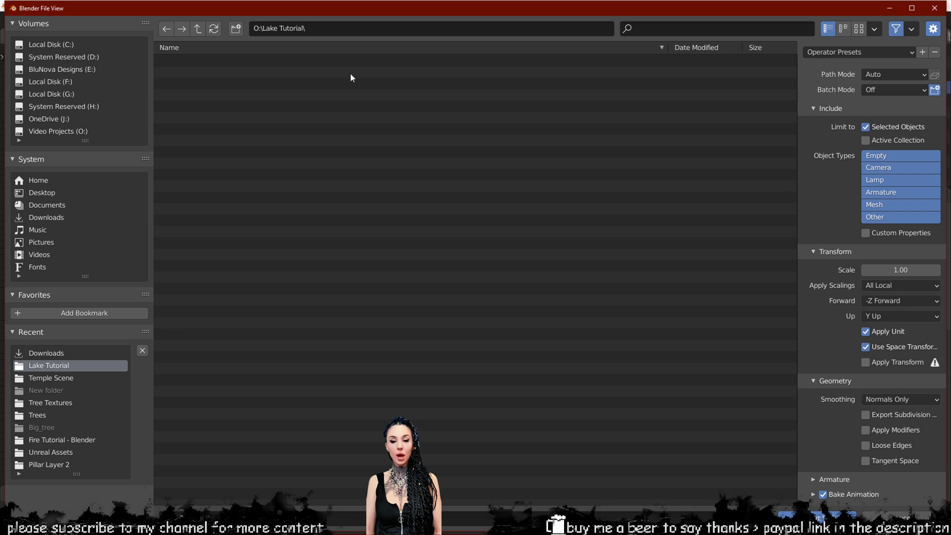
left_click(817, 516)
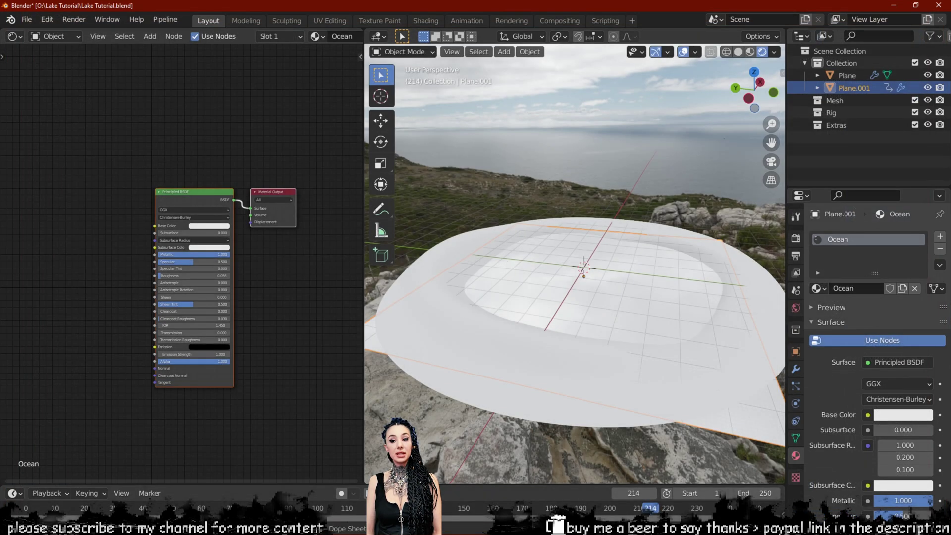
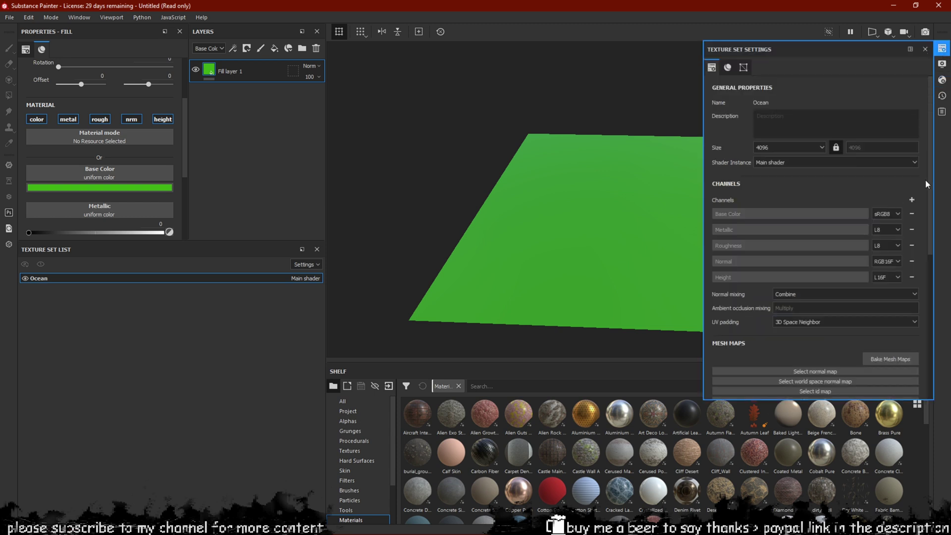
Step: In Substance Painter, add an Opacity channel to the Ocean texture set and give the green fill layer a black mask
left_click(911, 289)
scroll(195, 201, "down", 2)
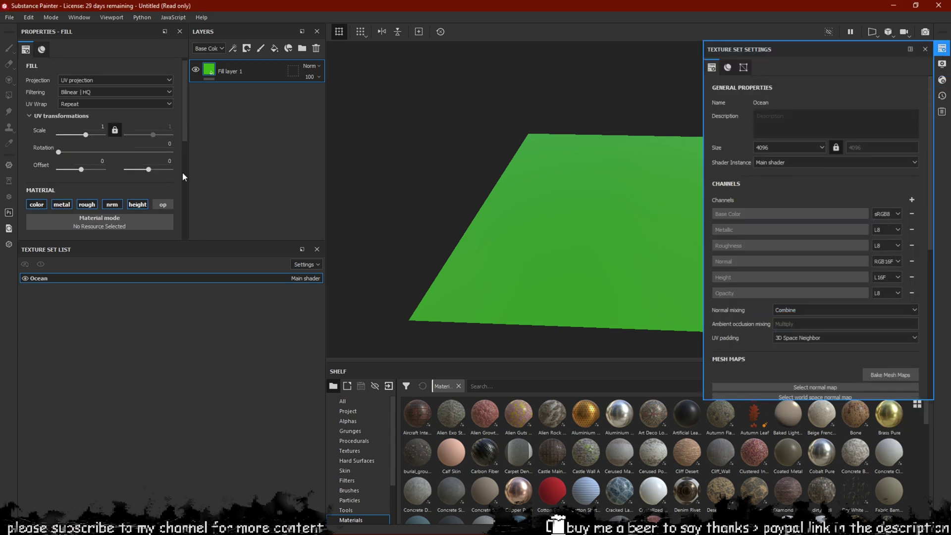
right_click(204, 79)
left_click(236, 92)
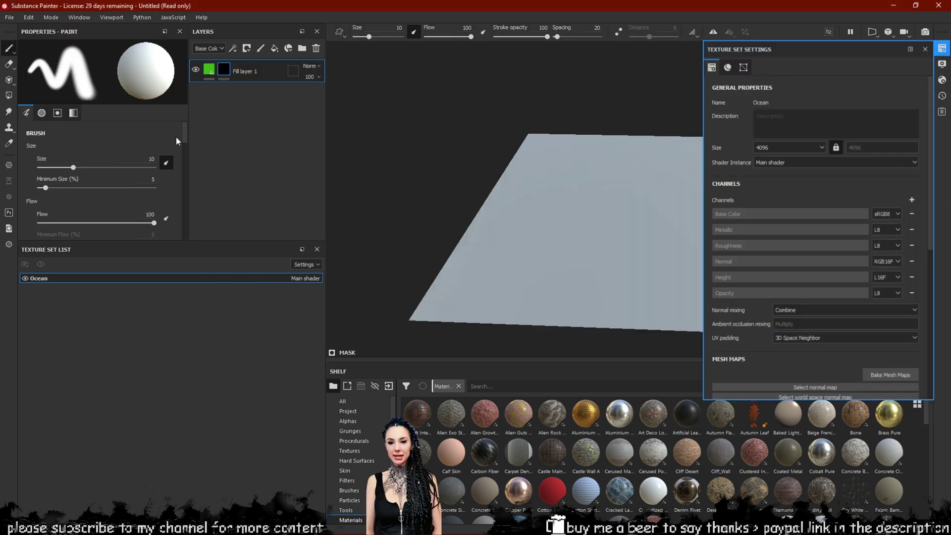
left_click(943, 49)
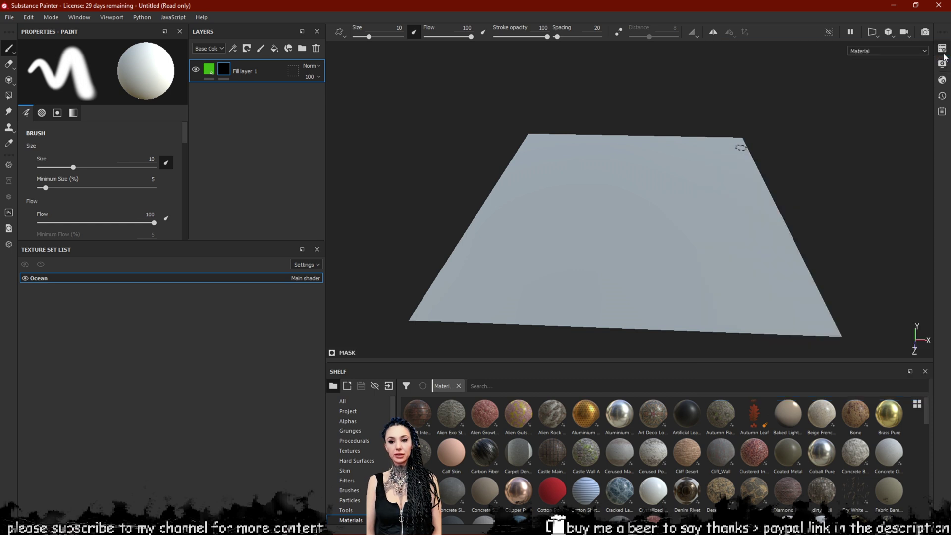
Step: Add a generator to the fill layer's mask and set it to Dripping Rust
right_click(220, 74)
left_click(279, 388)
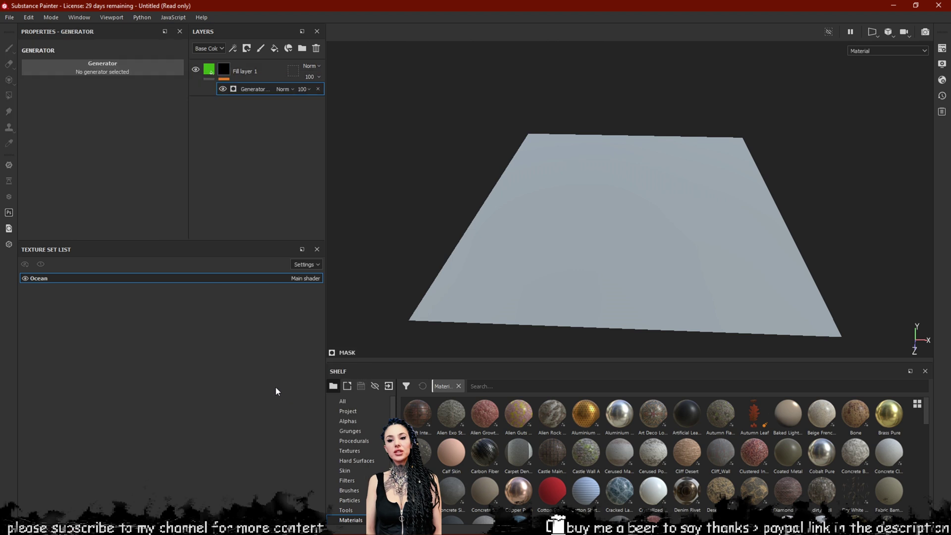
left_click(115, 71)
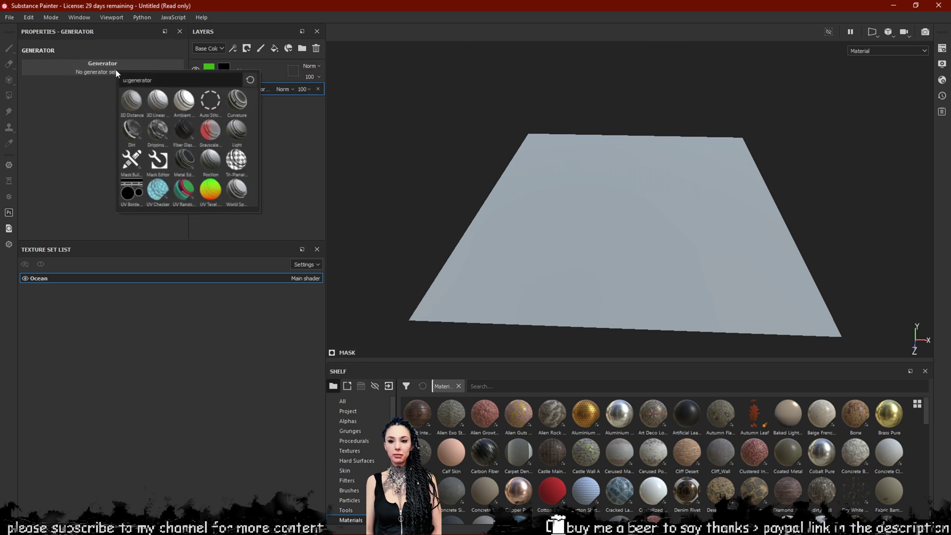
left_click(158, 130)
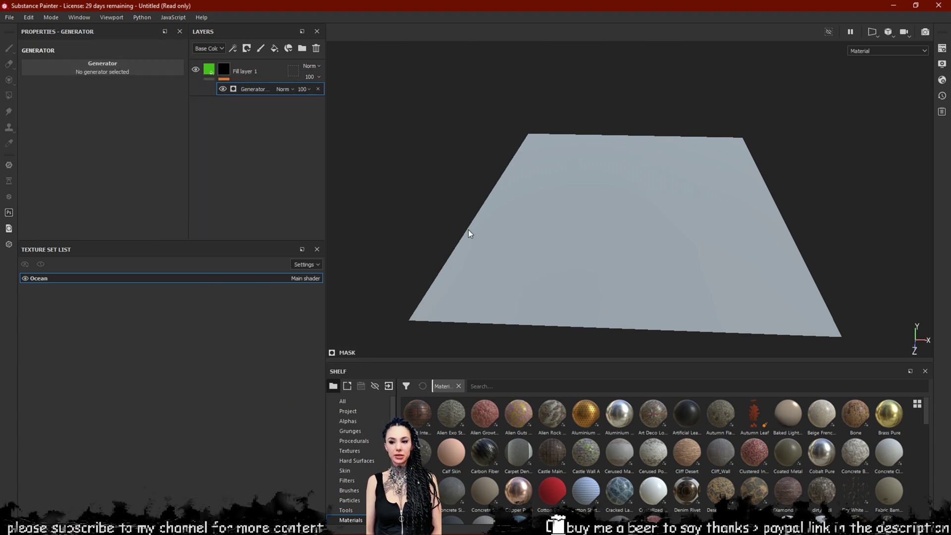
scroll(537, 239, "up", 5)
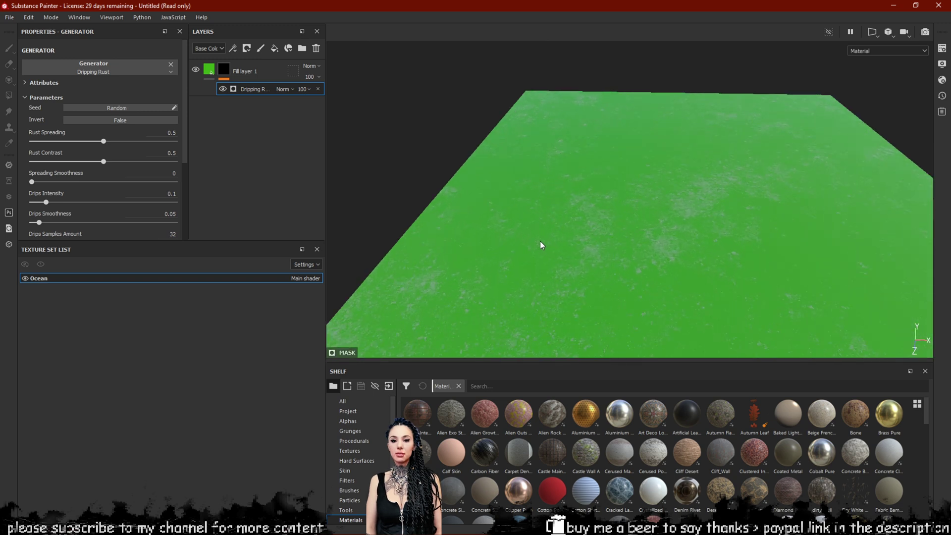
Step: Set the Dripping Rust generator's Rust Spreading to 0.31 and Rust Contrast to 0.57
scroll(75, 150, "down", 3)
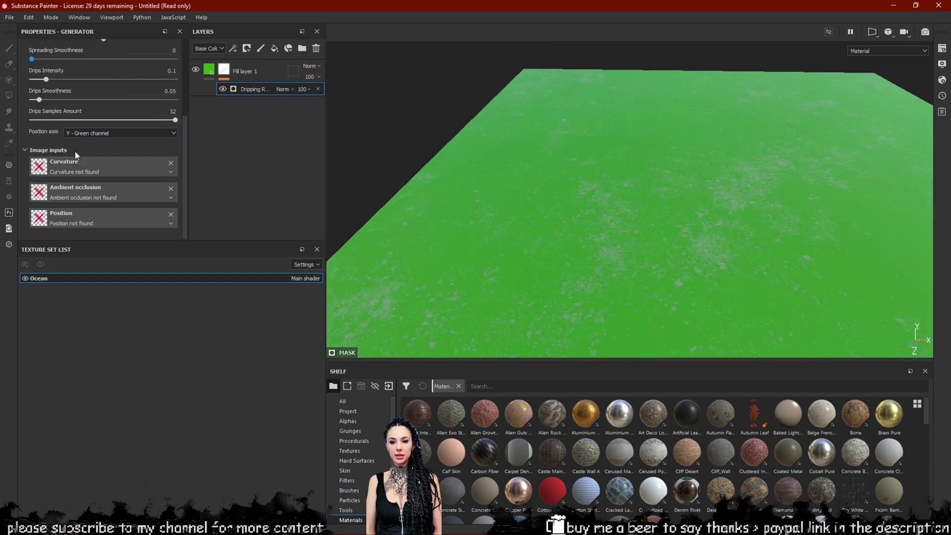
scroll(79, 150, "up", 4)
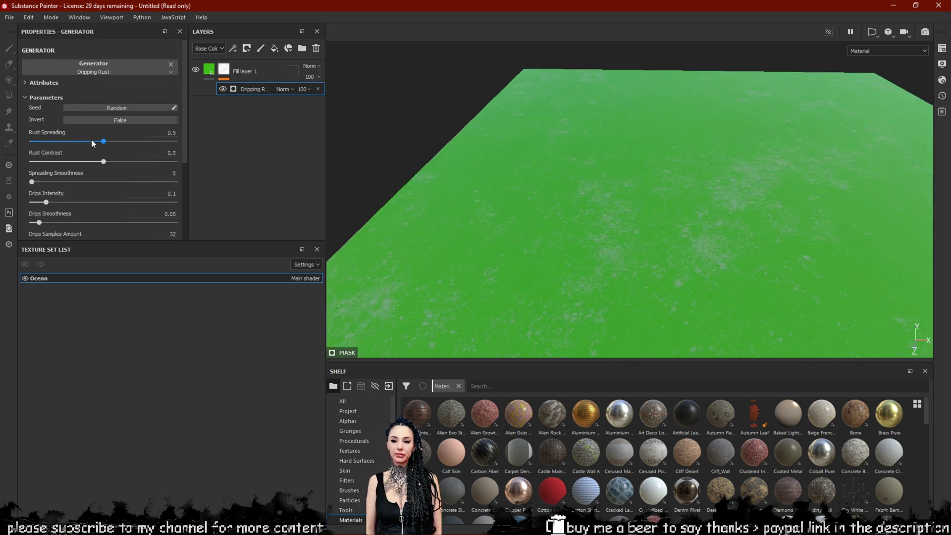
left_click_drag(103, 141, 79, 143)
left_click(152, 162)
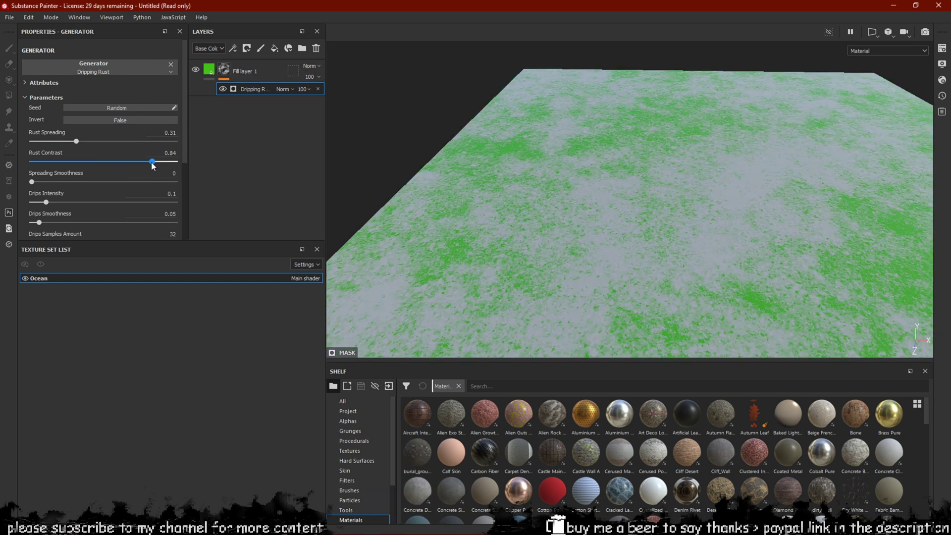
left_click_drag(110, 172, 114, 172)
Step: Set the green fill layer's Metallic to 0.5471, Roughness to 0.1920 and Opacity to 0.9855
left_click(212, 69)
scroll(129, 158, "up", 4)
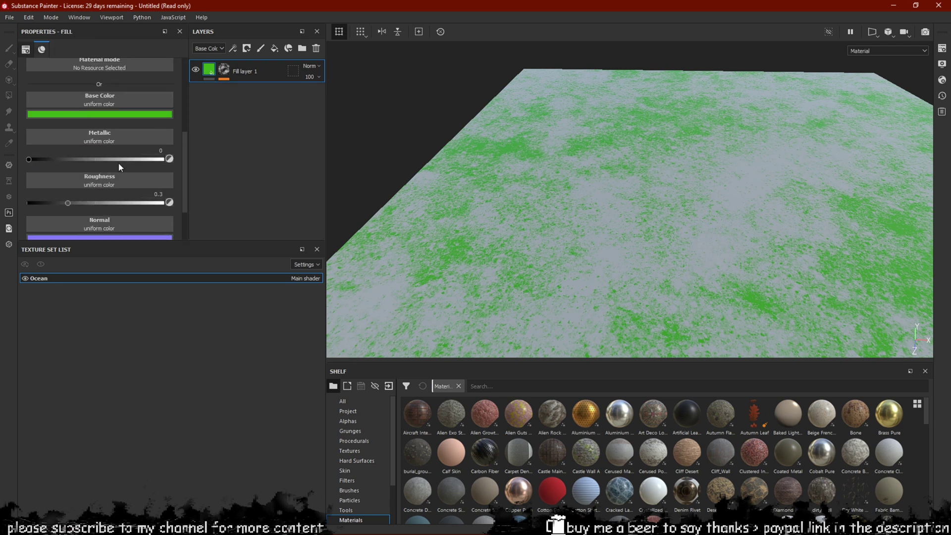
scroll(112, 199, "down", 5)
mouse_move(107, 224)
left_mouse_down()
mouse_move(61, 225)
mouse_move(120, 232)
left_mouse_up()
scroll(120, 233, "up", 2)
left_click_drag(68, 156, 53, 158)
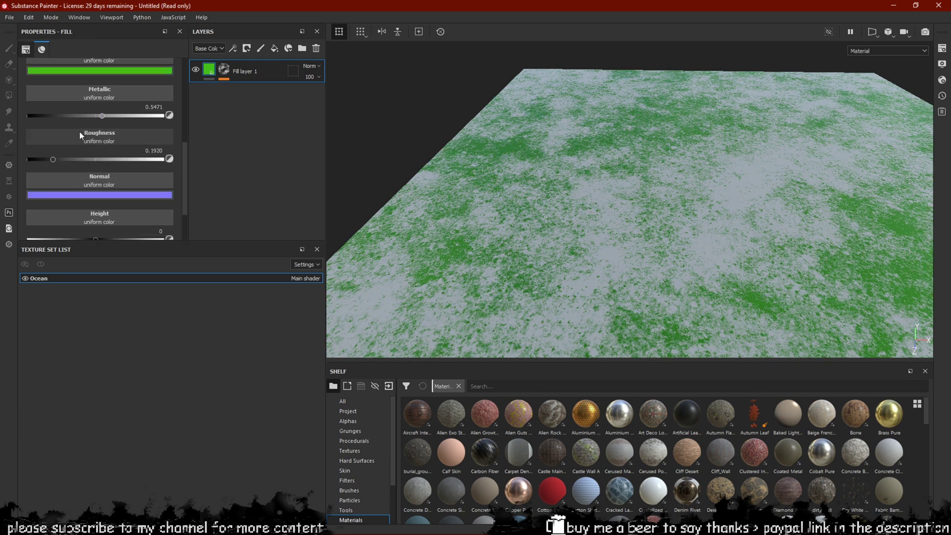
scroll(129, 194, "up", 1)
scroll(129, 198, "down", 3)
left_click_drag(120, 224, 185, 235)
scroll(148, 160, "up", 2)
Step: Set the mask generator's Drips Smoothness to 0.29 and Spreading Smoothness to 0.26
left_click(224, 69)
left_click(236, 88)
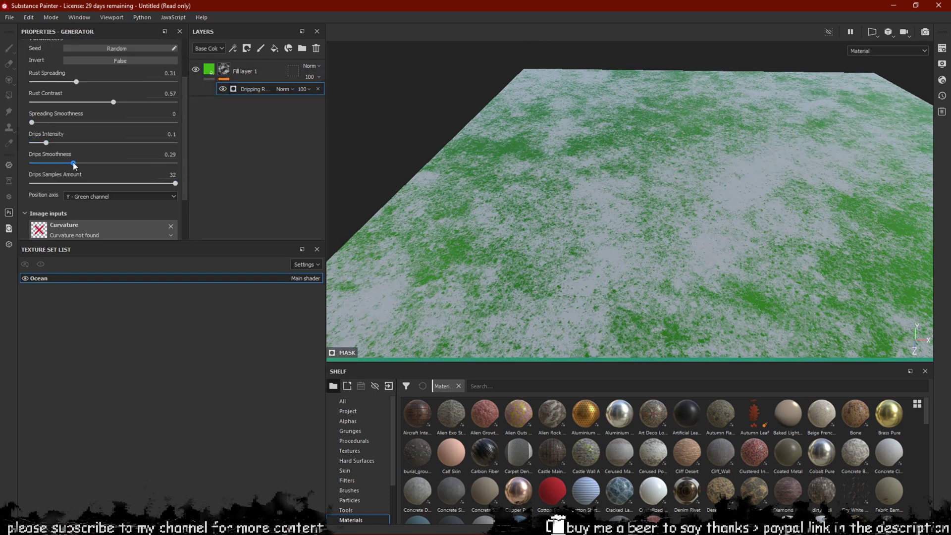
scroll(73, 162, "up", 1)
mouse_move(54, 149)
left_mouse_down()
mouse_move(77, 154)
mouse_move(69, 153)
left_mouse_up()
Step: Raise the Dripping Rust generator's Rust Spreading to 0.47 and Rust Contrast to 0.74
left_click(208, 72)
scroll(102, 185, "down", 5)
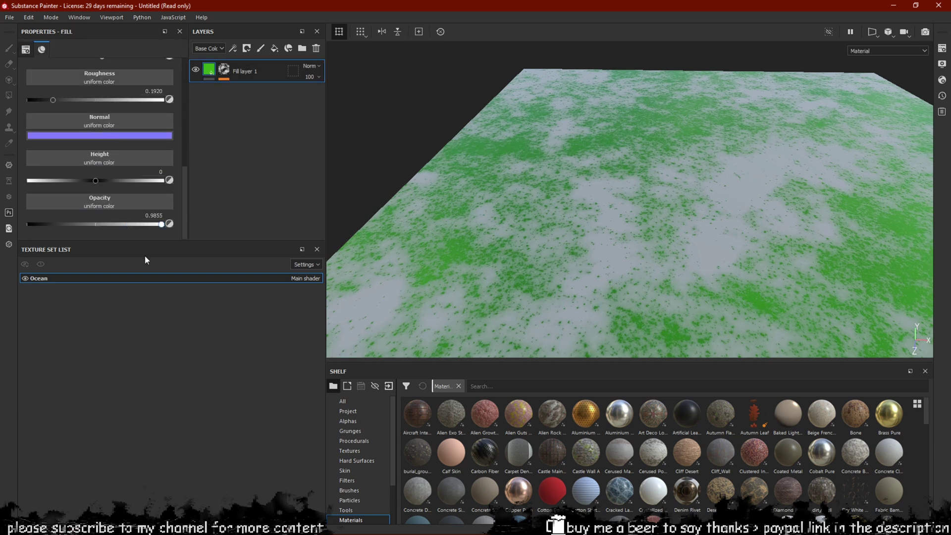
mouse_move(497, 218)
left_mouse_down("alt")
mouse_move(563, 218)
mouse_move(586, 184)
mouse_move(481, 133)
mouse_move(454, 188)
left_mouse_up("alt")
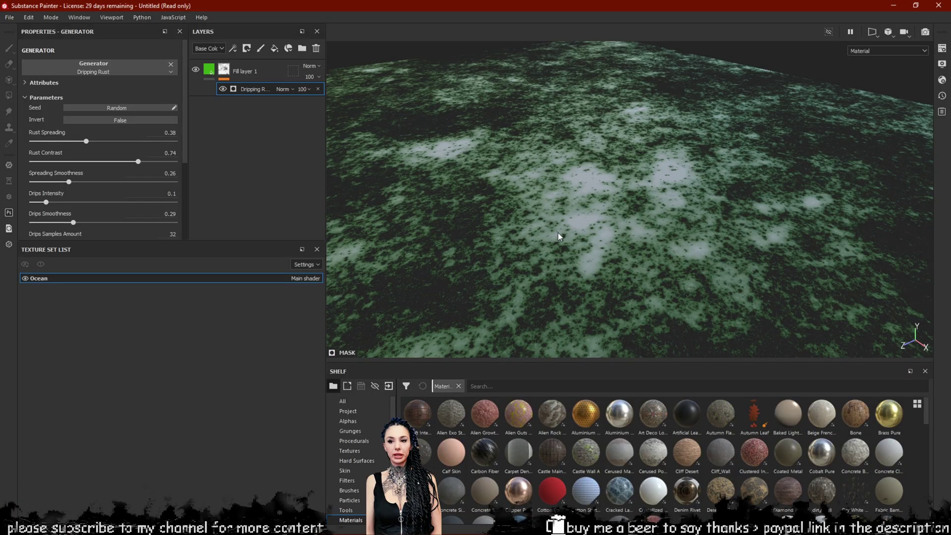
left_click_drag(554, 225, 603, 246, "alt")
scroll(549, 234, "up", 2)
scroll(540, 223, "down", 2)
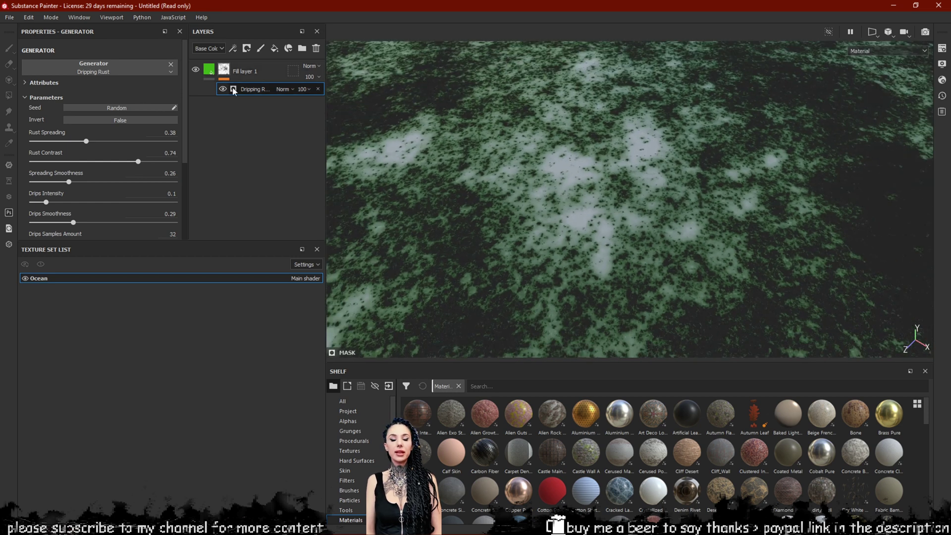
left_click_drag(100, 140, 100, 142)
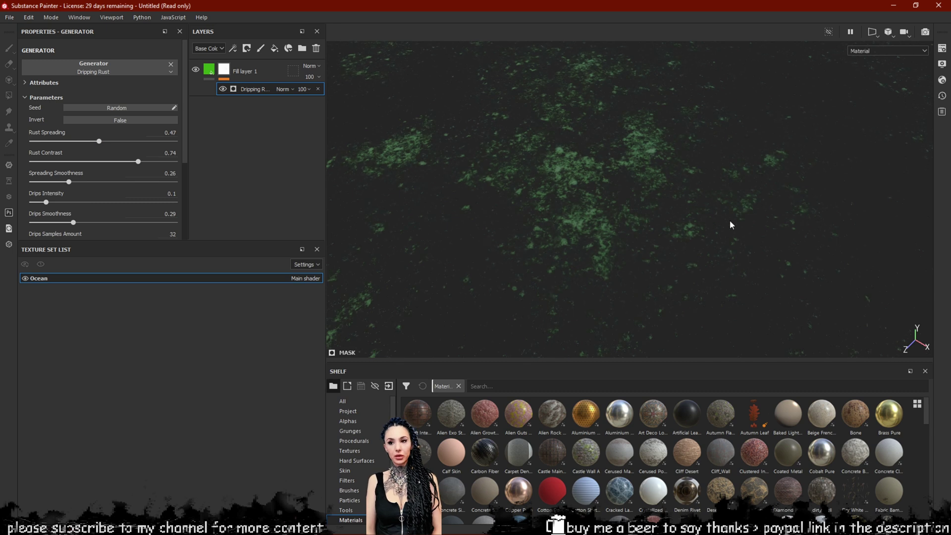
middle_click_drag(671, 228, 696, 188)
mouse_move(678, 176)
left_mouse_down("alt")
mouse_move(702, 202)
mouse_move(538, 191)
left_mouse_up("alt")
Step: Change the fill layer's Base Color to a brighter green
left_click(208, 70)
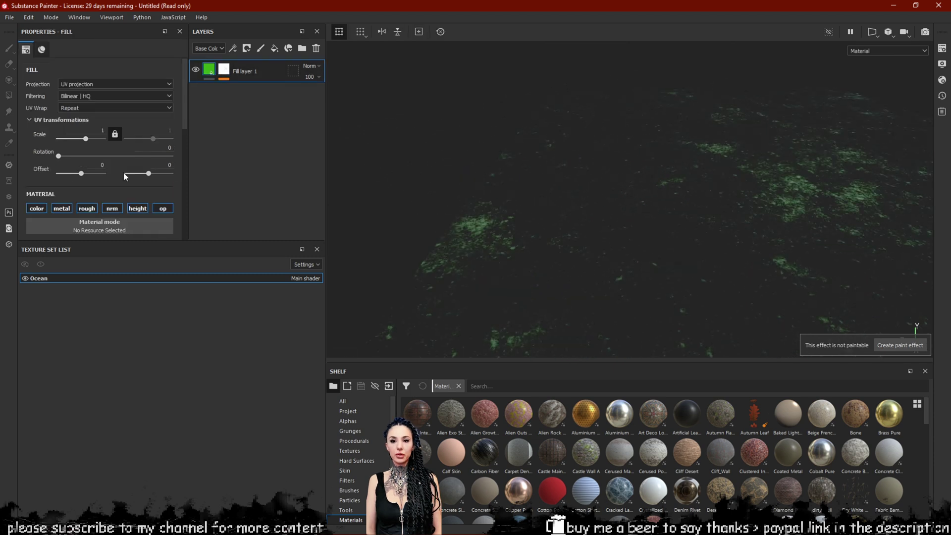
scroll(136, 204, "down", 3)
left_click(141, 179)
left_click(129, 187)
left_click(198, 224)
left_click_drag(594, 223, 743, 213, "alt")
Step: Create a Lake Texture folder inside Lake Tutorial on Video Projects (O:) and use it as the texture export directory
left_click(10, 17)
left_click(35, 187)
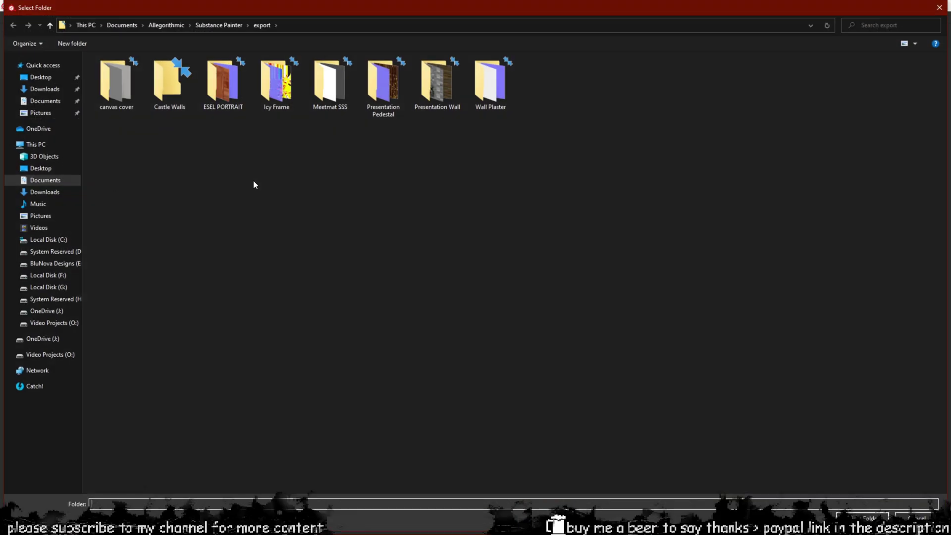
left_click(50, 354)
double_click(121, 94)
left_click(72, 43)
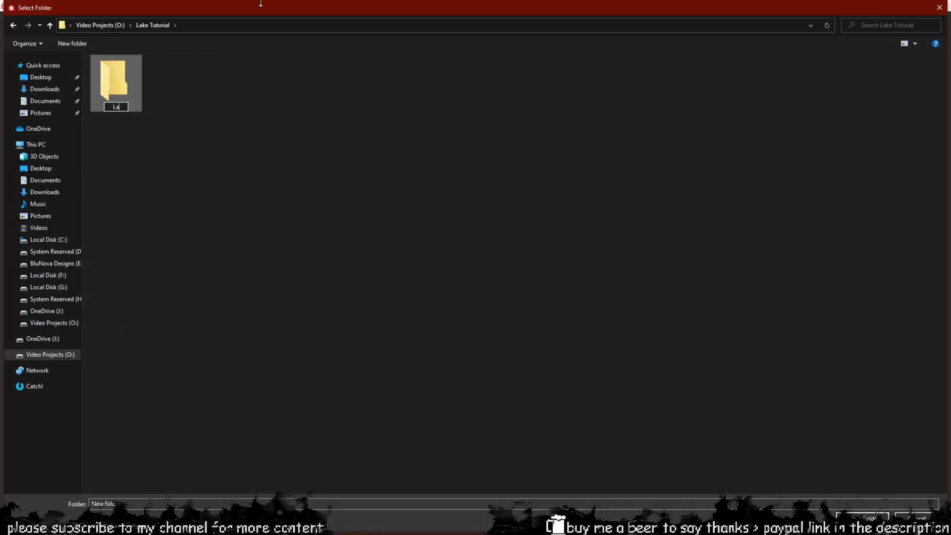
type("Lake Texture")
key("Return")
key("Return")
key("Return")
Step: Export the Ocean textures with the Blender_Marmoset output template, reviewing the template's output maps
left_click(494, 162)
left_click(480, 191)
left_click(298, 105)
left_click(252, 171)
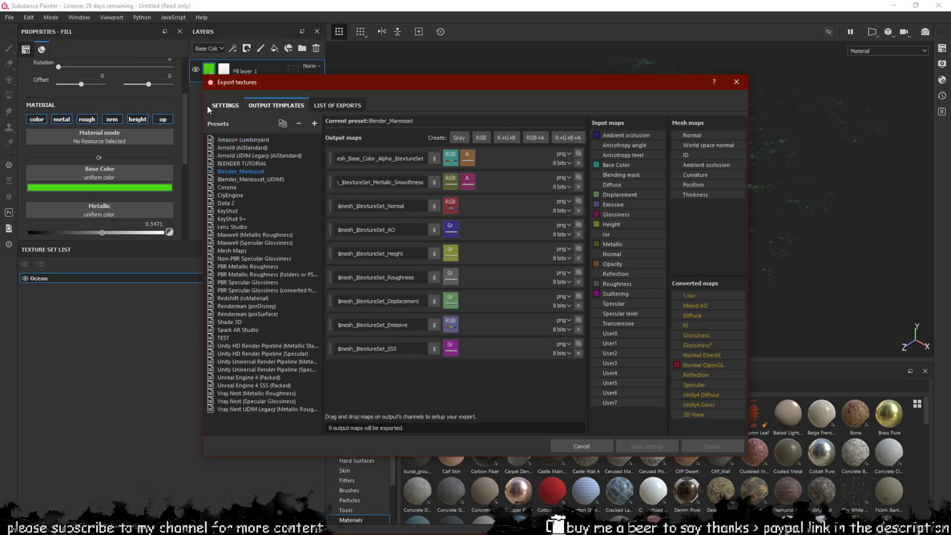
left_click(735, 81)
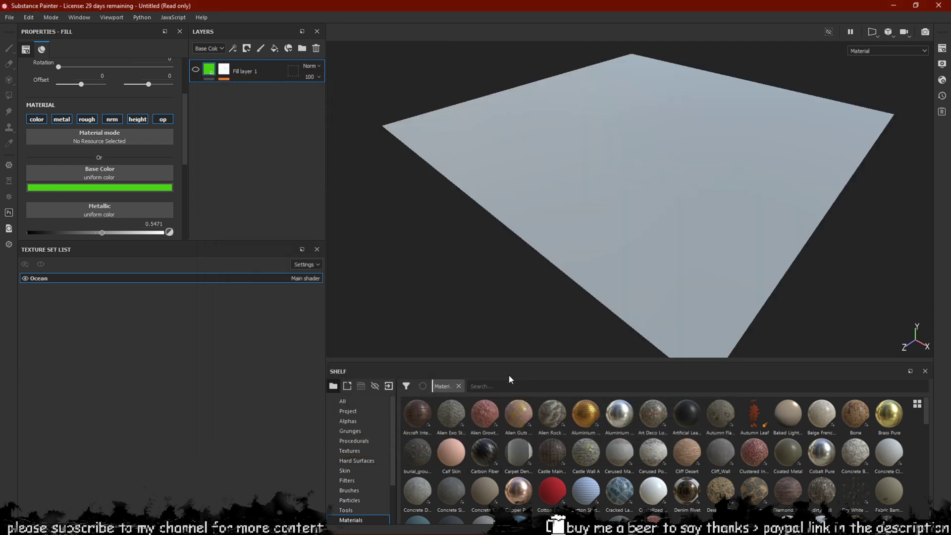
Step: Hide the green fill layer, search the material shelf for "grave" and add Grass Gravel Ground 01 as a layer
type("grave")
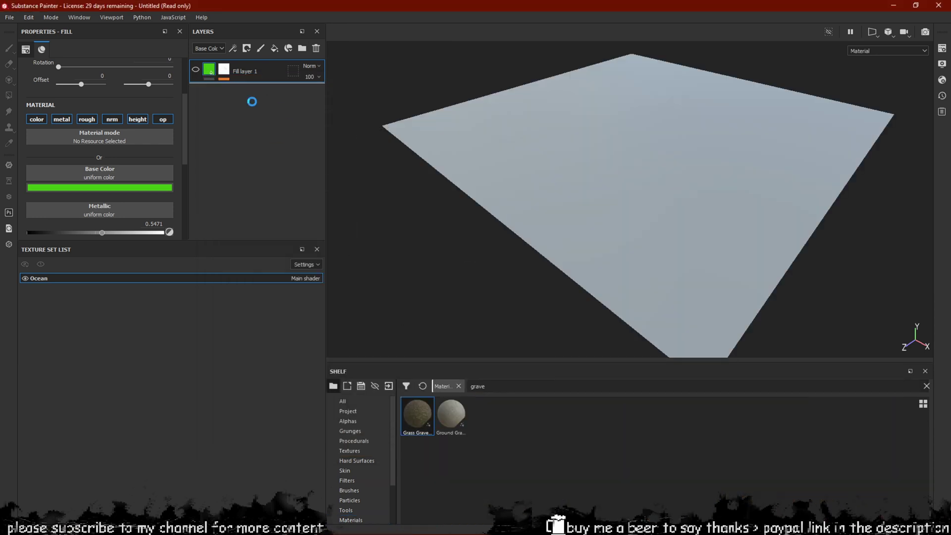
left_click_drag(296, 116, 297, 116)
Step: Export the gravel textures with the Blender_Marmoset template into a new Ground folder inside Lake Tutorial
key("ctrl+shift+e")
left_click(73, 43)
type("Ground")
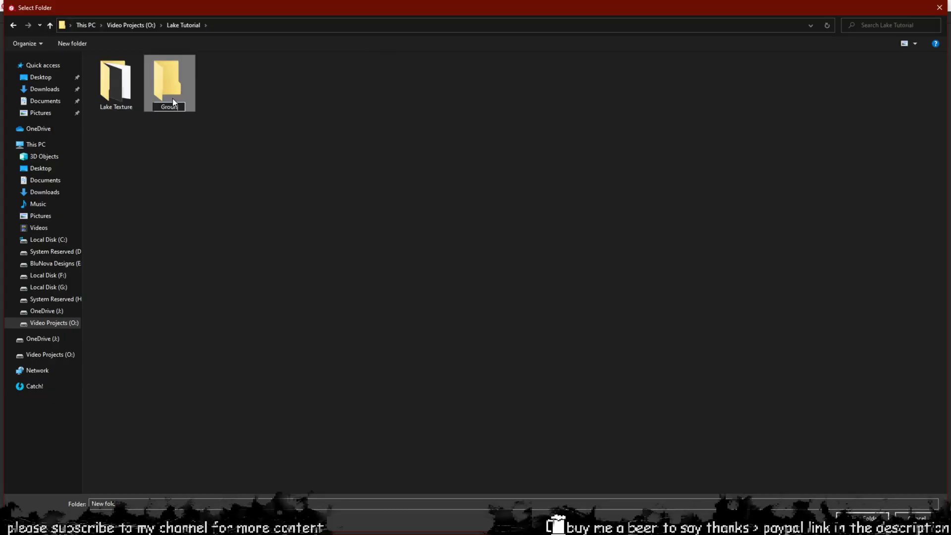
key("Return")
double_click(169, 81)
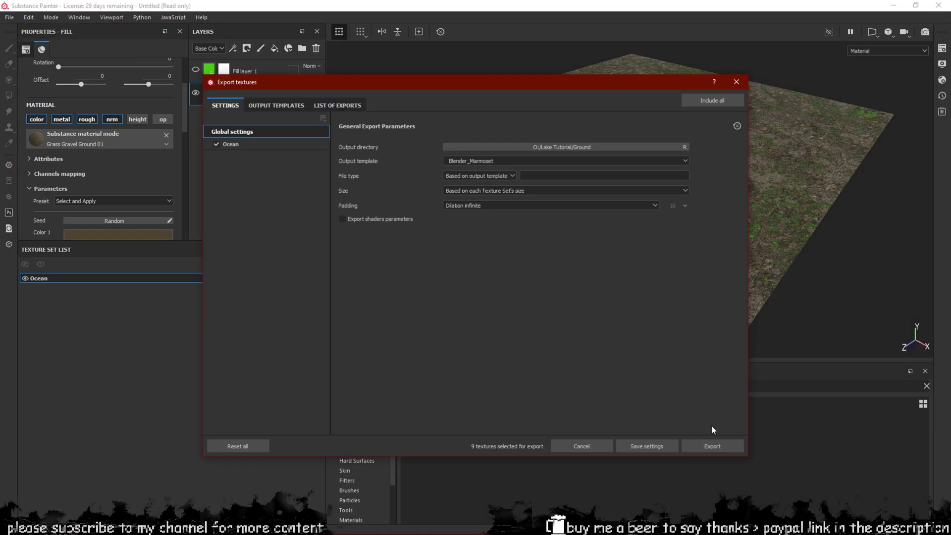
left_click(711, 446)
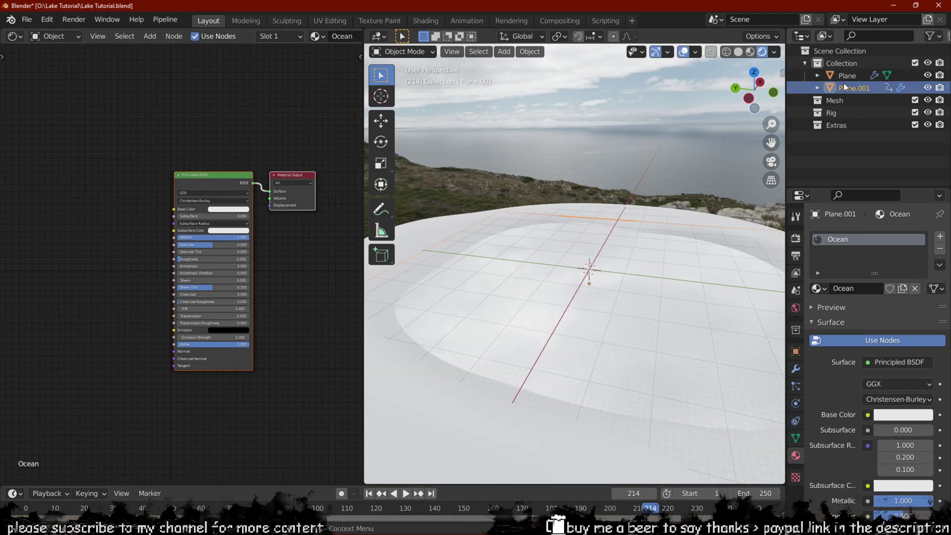
Step: In Blender, rename the water plane as Lake and connect a Lake Tutorial_Base_Color_Alpha_Ocean.png image texture to the Principled BSDF's Base Color
left_click(846, 75)
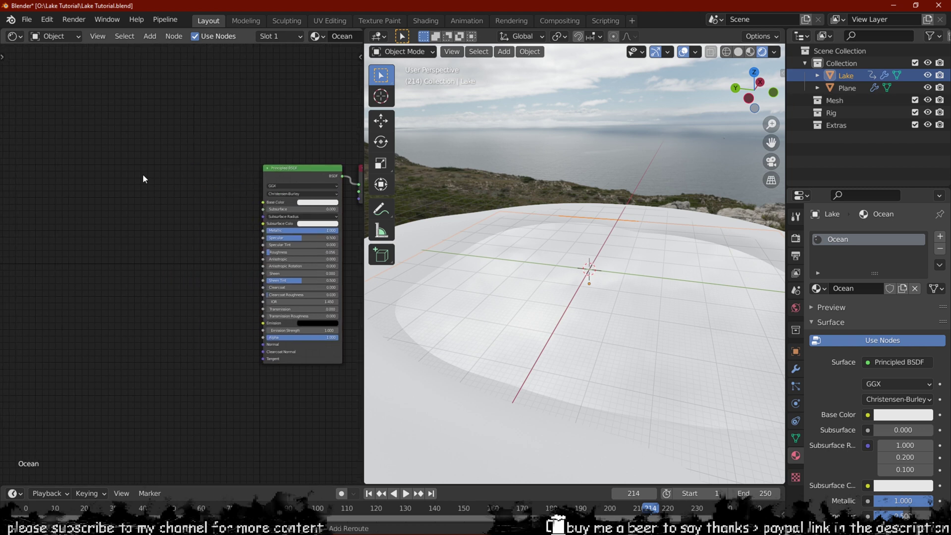
key("shift+a")
left_click(198, 231)
left_click(88, 132)
left_click(149, 162)
double_click(210, 70)
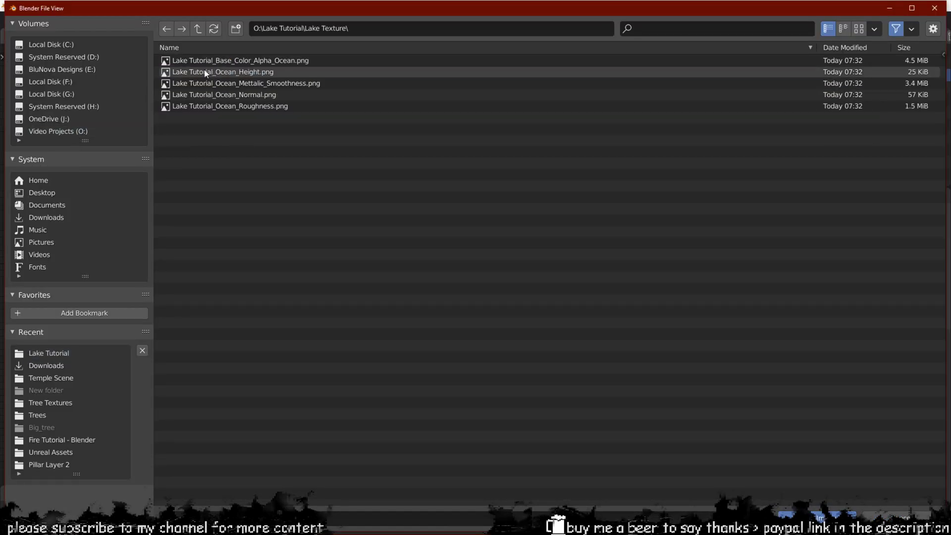
double_click(209, 62)
left_click_drag(168, 144, 263, 202)
Step: Duplicate the base color image texture node twice and stack the copies below the original
scroll(534, 300, "up", 3)
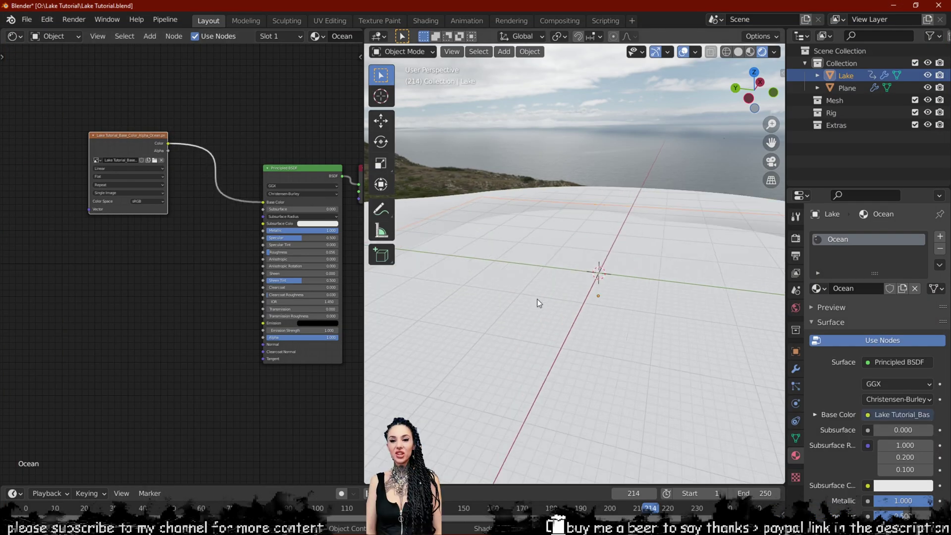
scroll(183, 190, "up", 1)
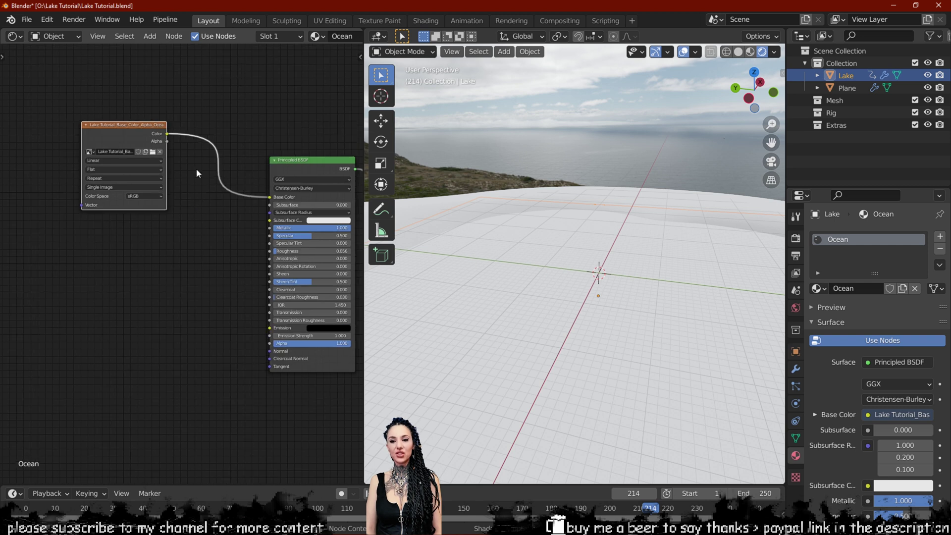
scroll(192, 193, "up", 5)
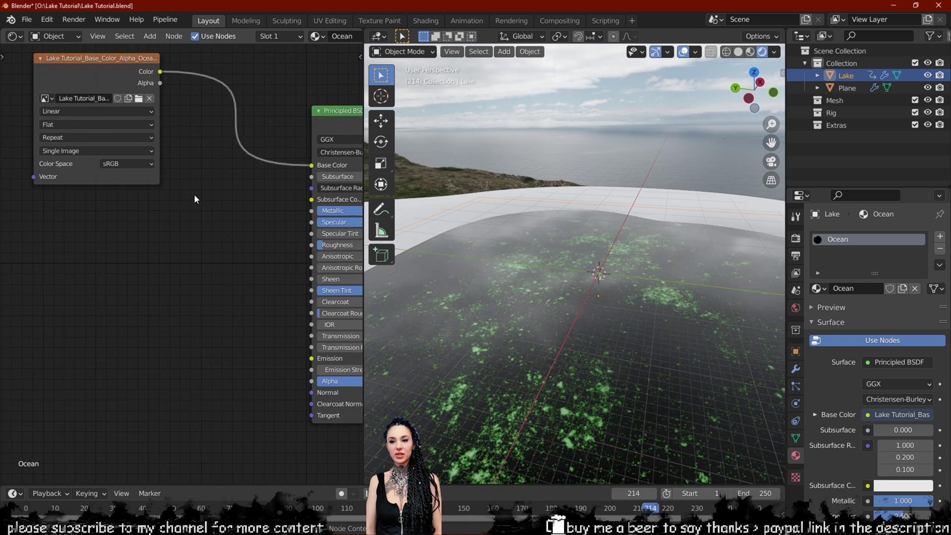
middle_click_drag(532, 292, 594, 283)
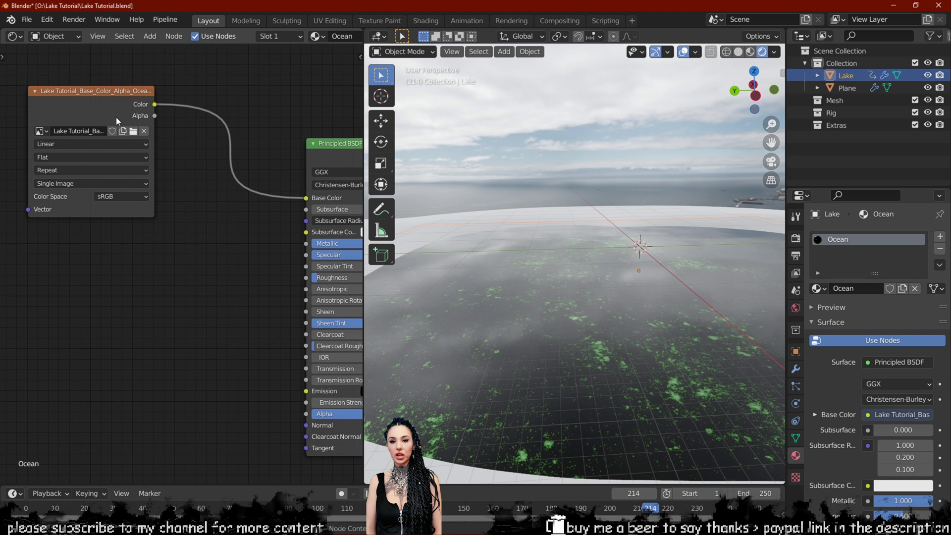
scroll(188, 232, "down", 3)
key("ctrl+v")
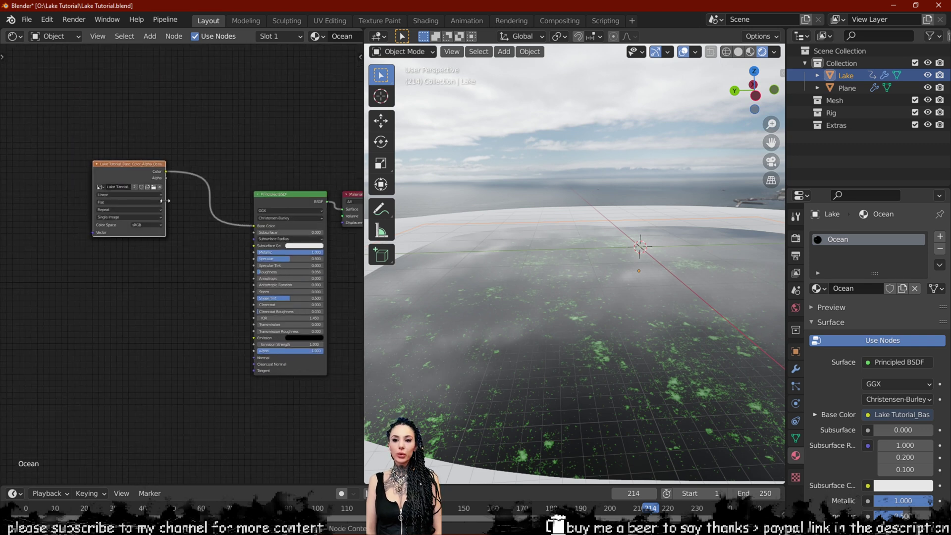
key("shift+d")
left_click(130, 265)
key("shift+d")
left_click(121, 358)
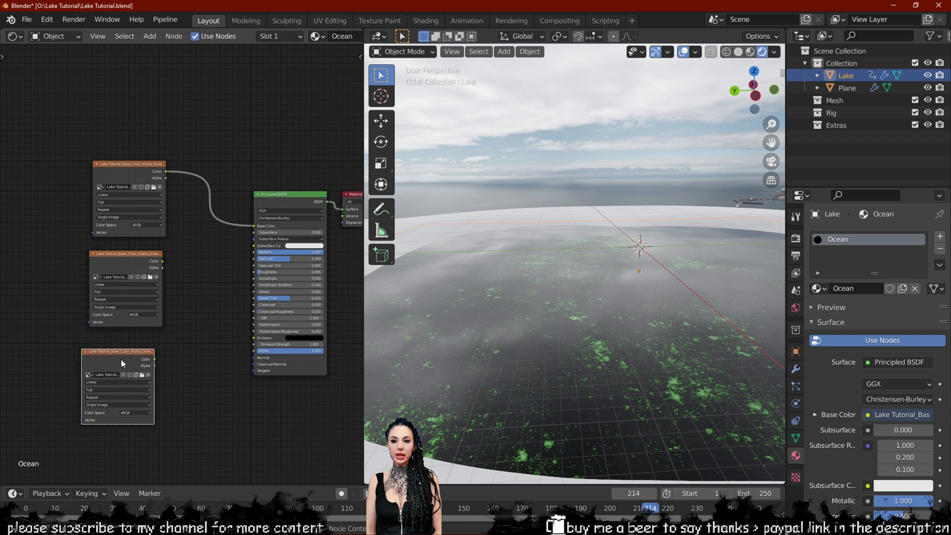
Step: Add a third copy of the texture node and load Lake Tutorial_Ocean_Mettalic_Smoothness.png and Lake Tutorial_Ocean_Roughness.png into the upper two copies
key("shift+d")
left_click(161, 441)
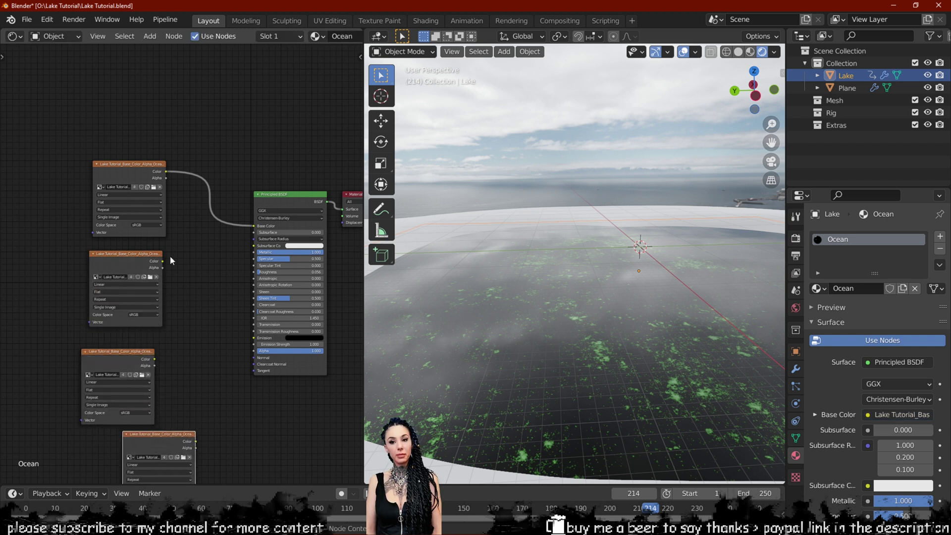
left_click(150, 278)
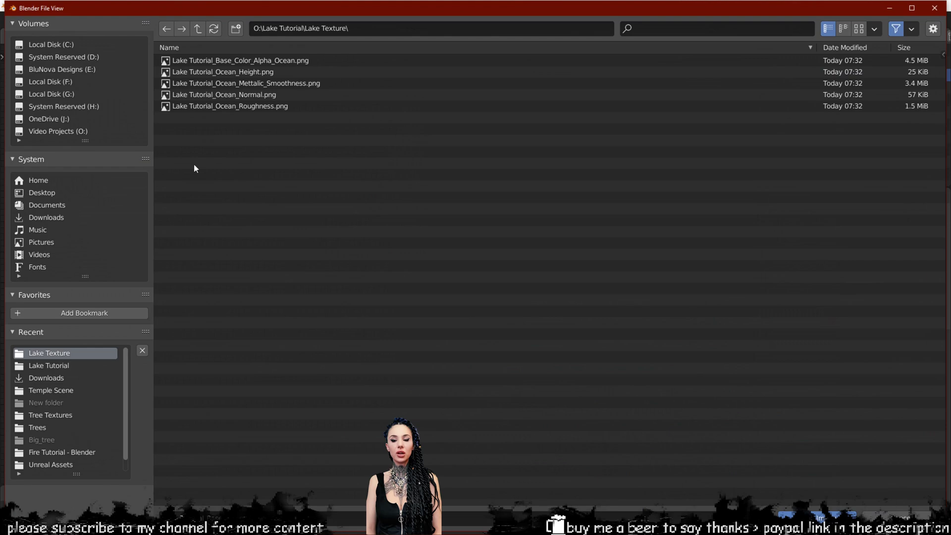
double_click(255, 87)
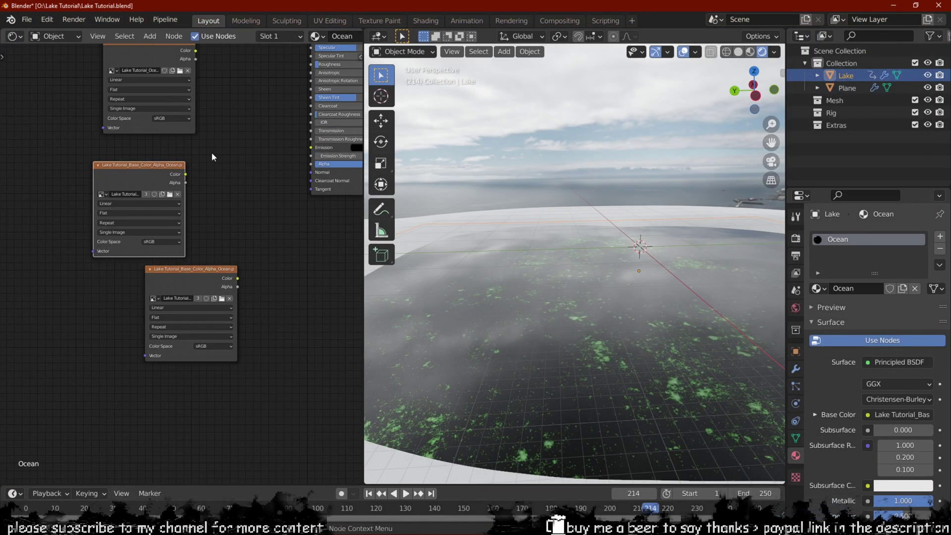
left_click(184, 185)
double_click(250, 97)
Step: Link Lake Tutorial_Ocean_Normal.png to the Principled BSDF's Normal input and set the three ocean maps to Non-Color
left_click_drag(203, 325, 276, 219)
left_click(144, 167)
left_click(141, 180)
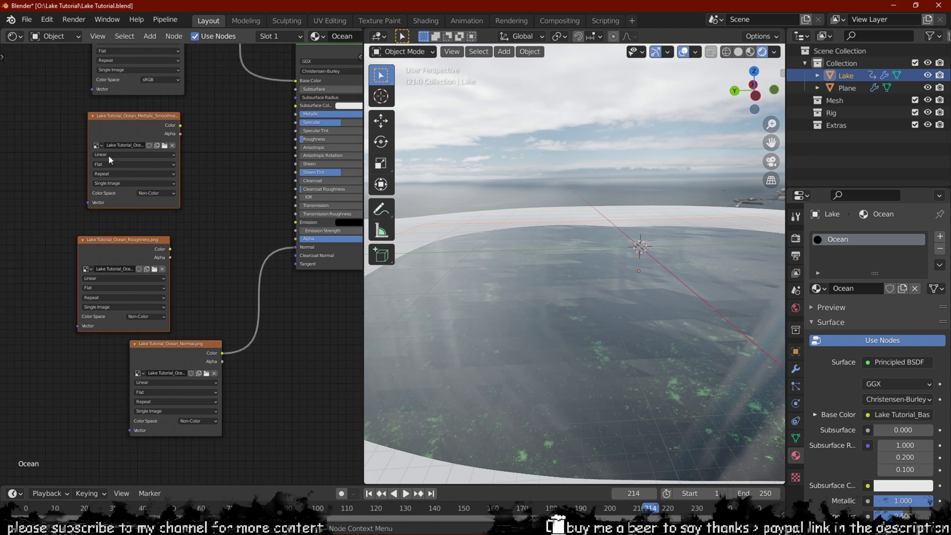
Step: Add an Invert node and a MixRGB node between the ocean maps and the Principled BSDF
left_click_drag(94, 238, 27, 237)
key("shift+a")
type("sinv")
key("Return")
left_click(121, 165)
key("shift+a")
type("smix")
key("Return")
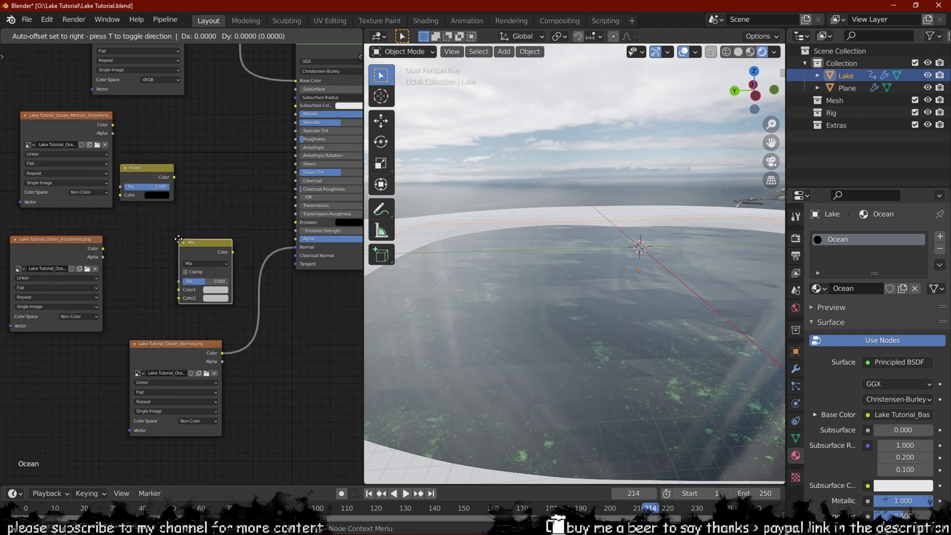
left_click(198, 207)
Step: Mix the inverted Mettalic_Smoothness map with the Roughness map into the Principled BSDF's Roughness, with a mix factor of 1
left_click_drag(113, 133, 120, 195)
left_click_drag(102, 248, 198, 264)
left_click_drag(174, 177, 186, 204)
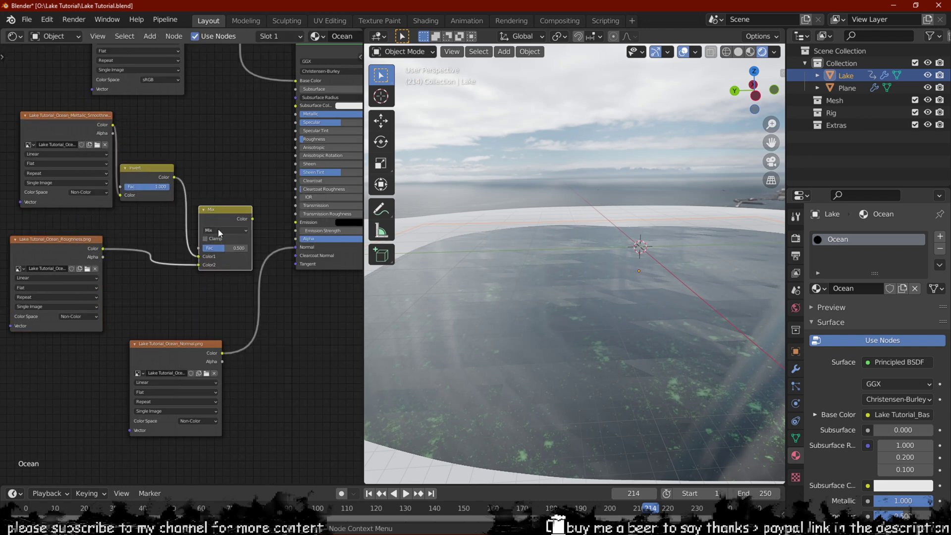
left_click_drag(252, 218, 295, 140)
middle_click_drag(615, 288, 560, 285)
left_click_drag(225, 247, 248, 248)
middle_click_drag(146, 187, 122, 206)
middle_click_drag(559, 281, 587, 290)
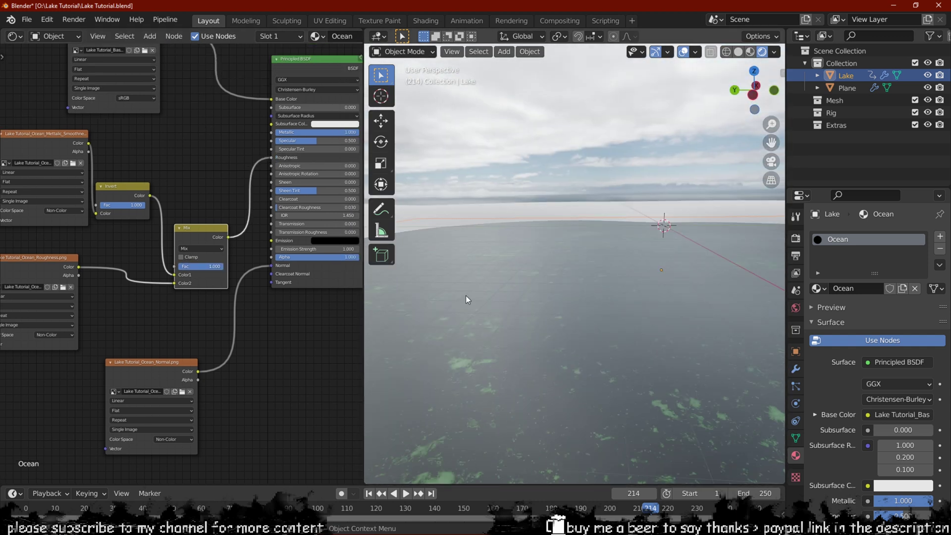
Step: Link the base color texture's Alpha output to the Principled BSDF's Alpha input
middle_click_drag(198, 148, 196, 189)
left_click_drag(158, 78, 271, 298)
mouse_move(576, 319)
middle_mouse_down()
mouse_move(562, 331)
mouse_move(572, 308)
mouse_move(623, 304)
mouse_move(579, 322)
middle_mouse_up()
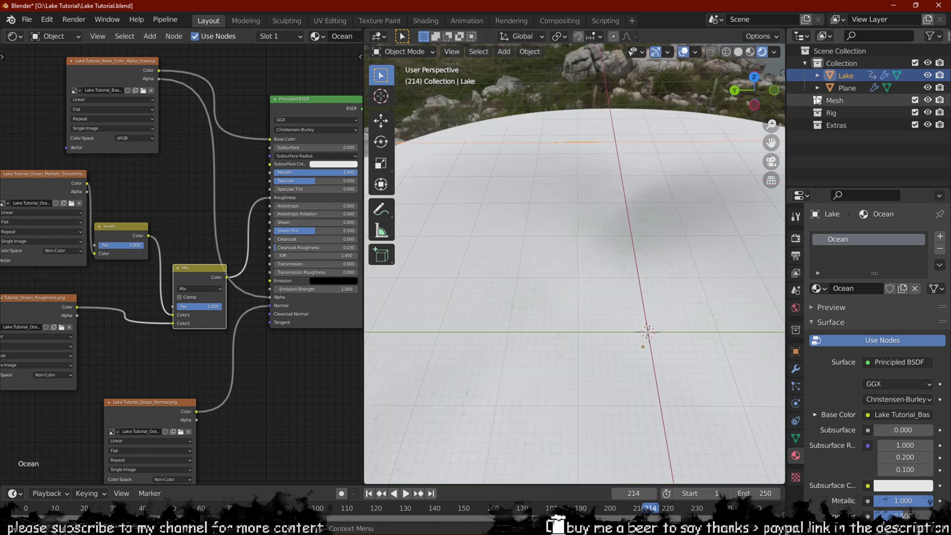
Step: Move the texture and shader nodes away from the Material Output to make room, and save the file
middle_click_drag(306, 255, 227, 248)
scroll(227, 249, "down", 7)
left_click_drag(54, 106, 238, 356)
middle_click_drag(238, 356, 266, 425)
key("g")
left_click(190, 283)
key("ctrl+s")
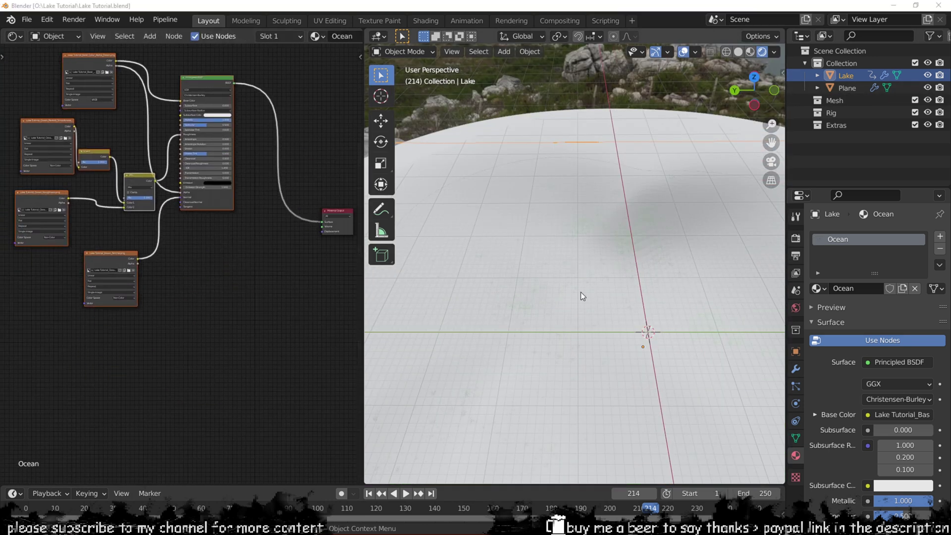
Step: Duplicate the Principled BSDF twice and stack the two copies below the original
key("Home")
left_click_drag(263, 98, 95, 320)
left_click_drag(231, 125, 165, 75)
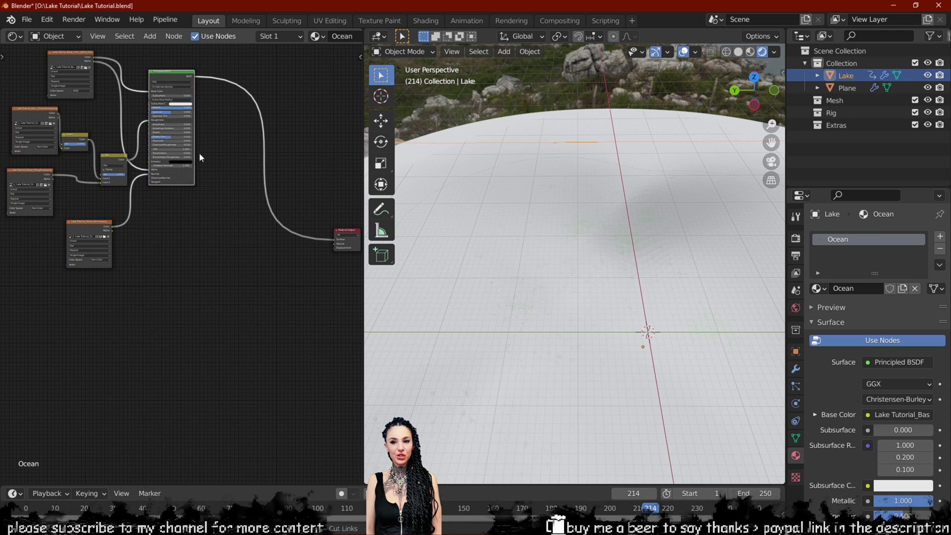
key("shift+d")
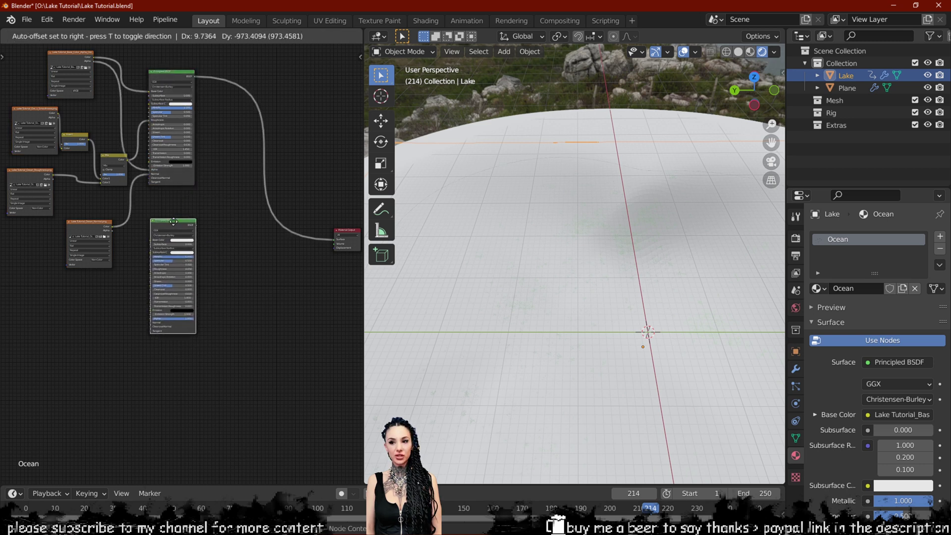
left_click(173, 276)
left_click(172, 290)
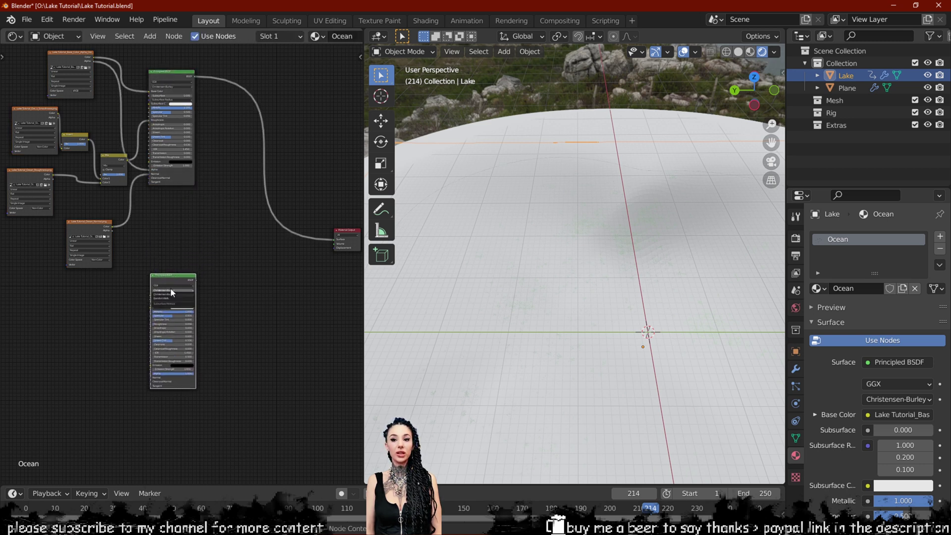
mouse_move(170, 286)
left_mouse_down()
mouse_move(187, 289)
mouse_move(166, 294)
left_mouse_up()
key("shift+d")
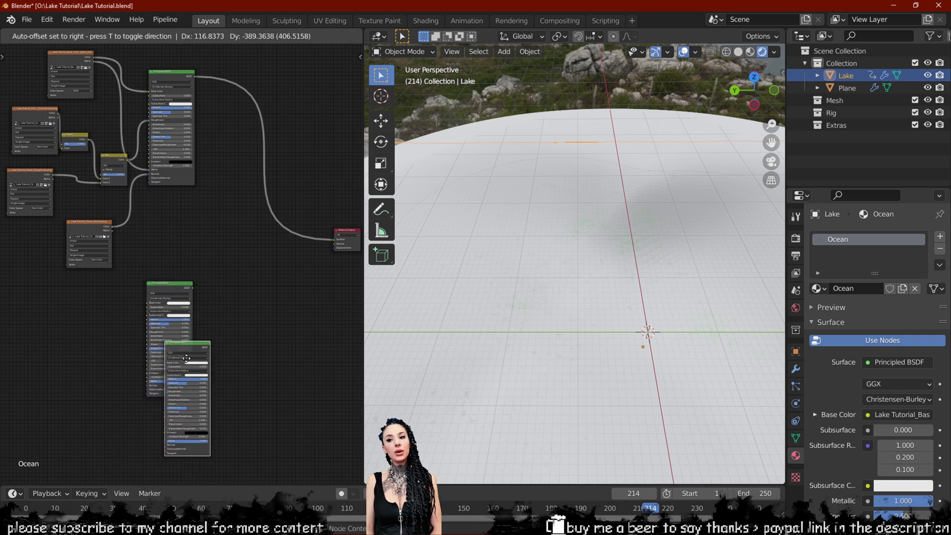
left_click(171, 412)
Step: Add a Mix Shader node beside the two Principled BSDF copies
middle_click_drag(184, 319, 254, 173)
scroll(253, 173, "up", 3)
scroll(253, 173, "up", 3)
middle_click_drag(280, 109, 86, 203)
left_click(208, 178)
key("shift+a")
left_click(216, 168)
type("mix")
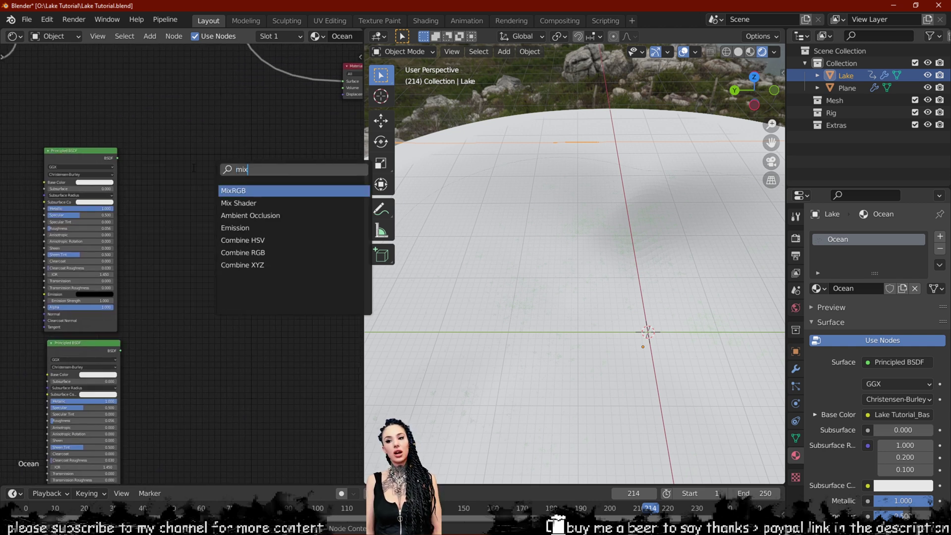
key("Down")
key("Return")
left_click(210, 131)
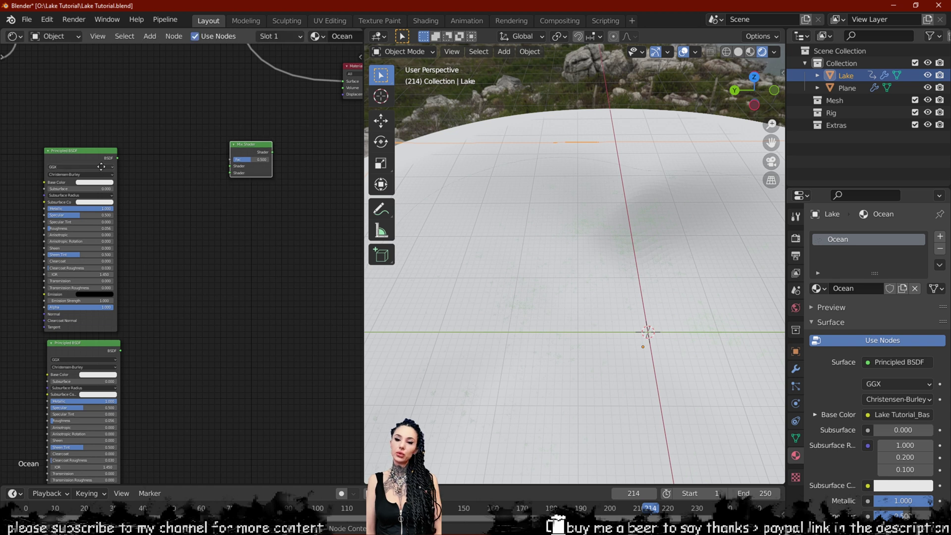
Step: Link both Principled BSDF copies to the Shader inputs of the Mix Shader
middle_click_drag(100, 166, 163, 175)
scroll(167, 187, "up", 3)
left_click_drag(179, 143, 326, 152)
middle_click_drag(251, 234, 266, 171)
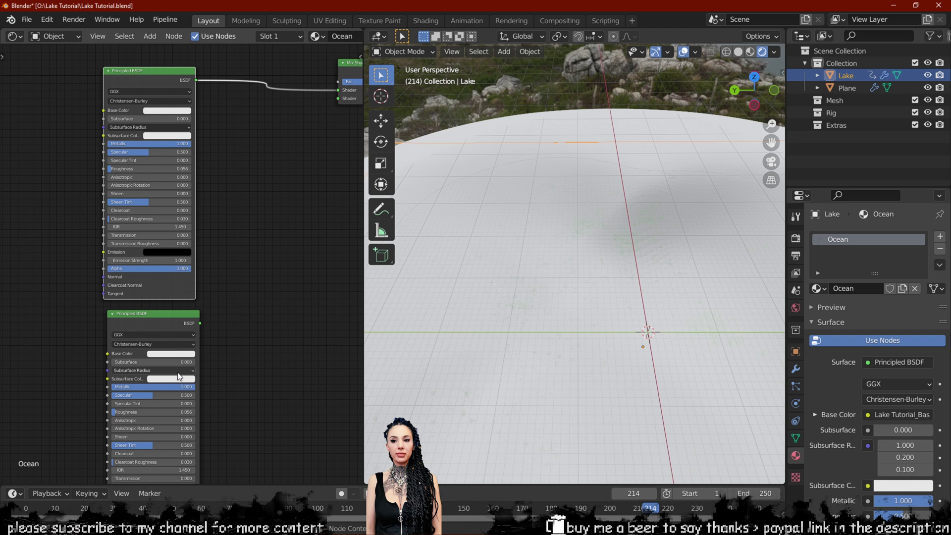
left_click_drag(200, 323, 339, 99)
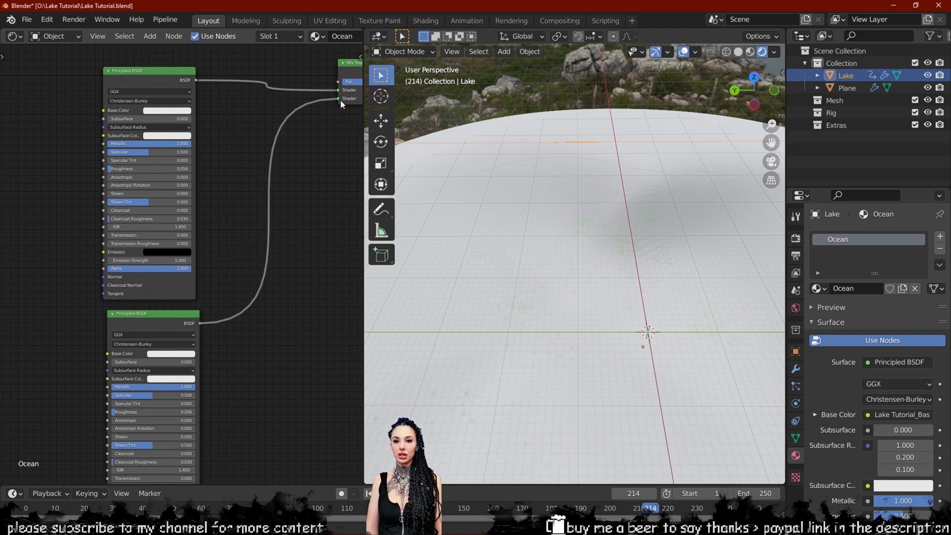
Step: Set the upper Principled BSDF copy's base color to light green and the lower copy's to light blue
middle_click_drag(187, 145, 212, 198)
scroll(211, 197, "up", 1)
left_click(193, 146)
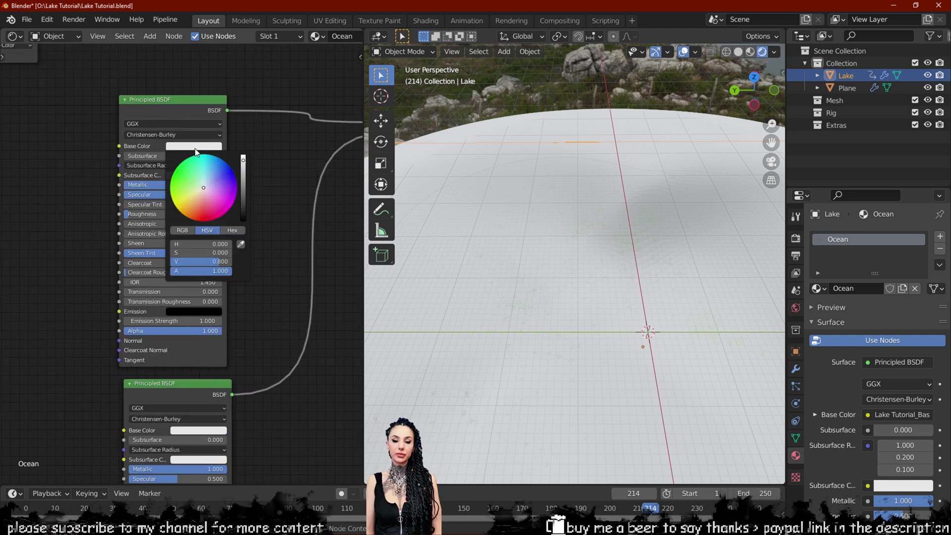
scroll(279, 210, "up", 1)
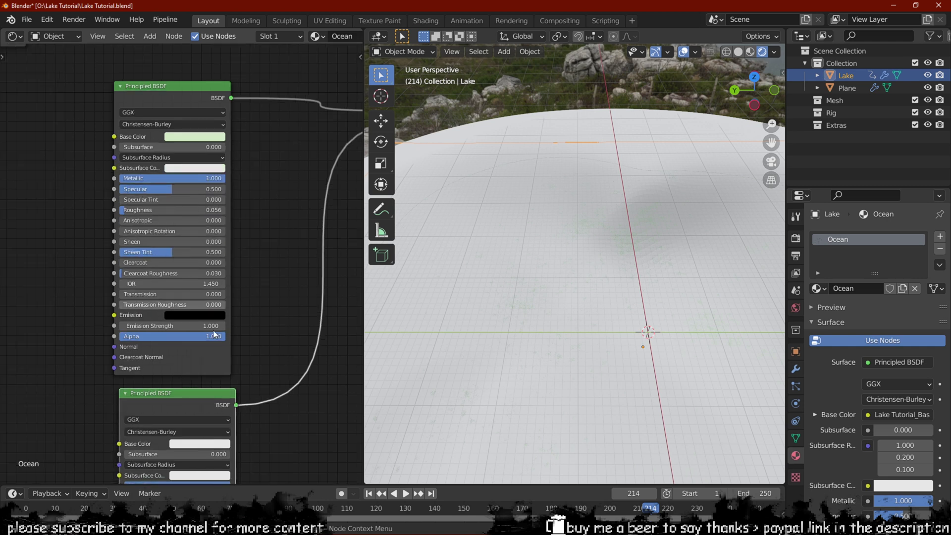
left_click(199, 445)
left_click_drag(211, 339, 217, 330)
Step: Insert a second Mix Shader on the link between the textured Principled BSDF and the Material Output
scroll(234, 204, "down", 4)
middle_click_drag(234, 204, 89, 295)
left_click(251, 226)
left_click(257, 191)
middle_click_drag(257, 191, 218, 235)
key("shift+a")
type("smix")
key("Down")
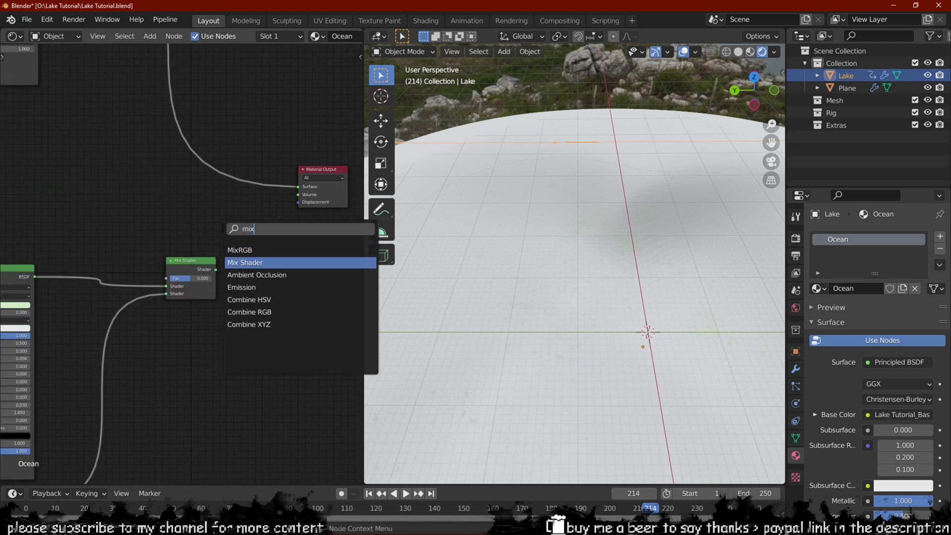
key("Return")
left_click(193, 180)
Step: Space out the new Mix Shader and feed the green-blue Mix Shader into its second Shader input
scroll(193, 180, "down", 3)
middle_click_drag(193, 180, 110, 181)
left_click_drag(338, 231, 130, 215)
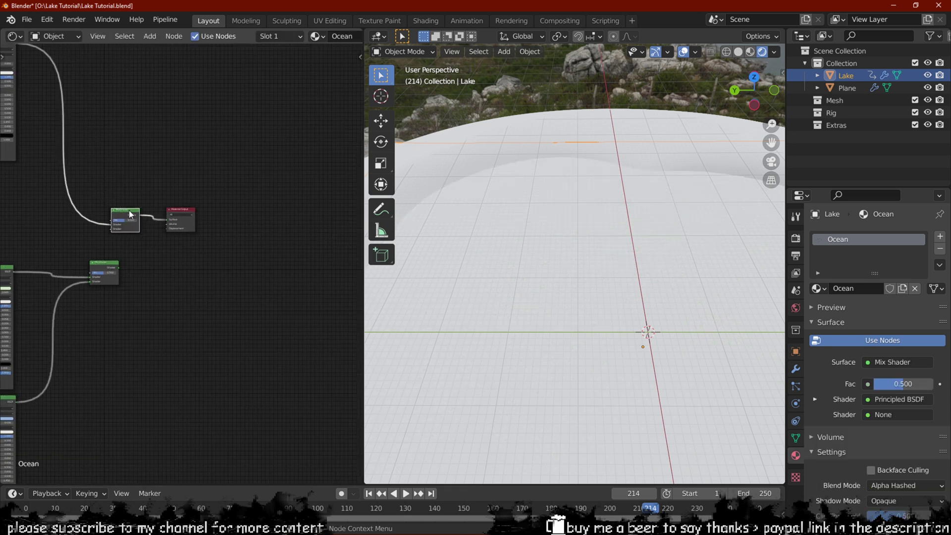
scroll(114, 265, "up", 5)
middle_click_drag(114, 265, 150, 222)
left_click_drag(157, 227, 148, 172)
middle_click_drag(117, 205, 361, 94)
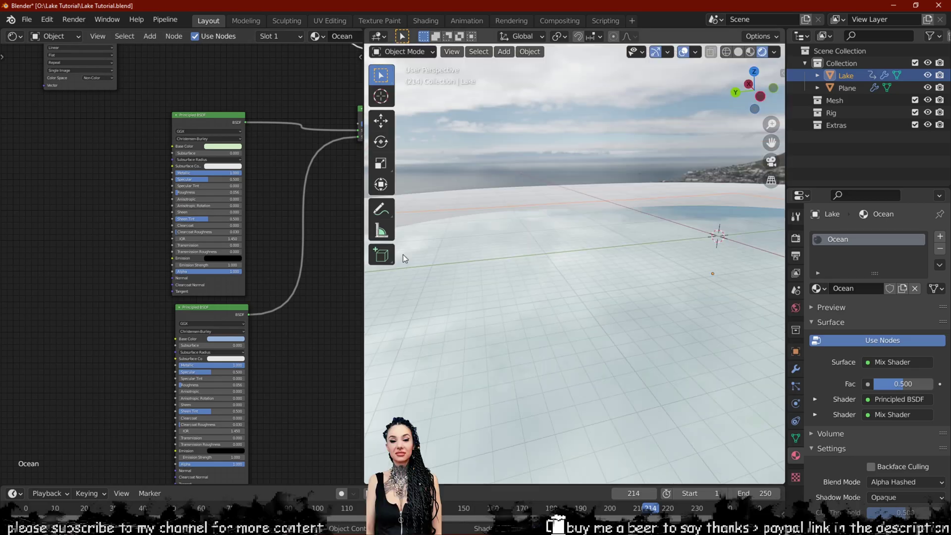
Step: Add a Musgrave Texture node beside the light green Principled BSDF
middle_click_drag(220, 218, 242, 189)
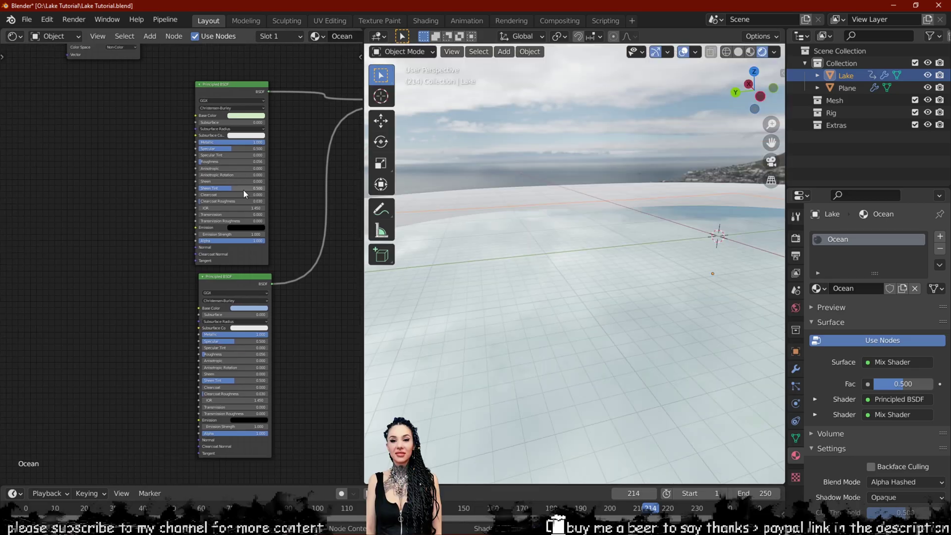
scroll(242, 190, "up", 2)
left_click(244, 69)
middle_click_drag(178, 113, 194, 112)
left_click(55, 200)
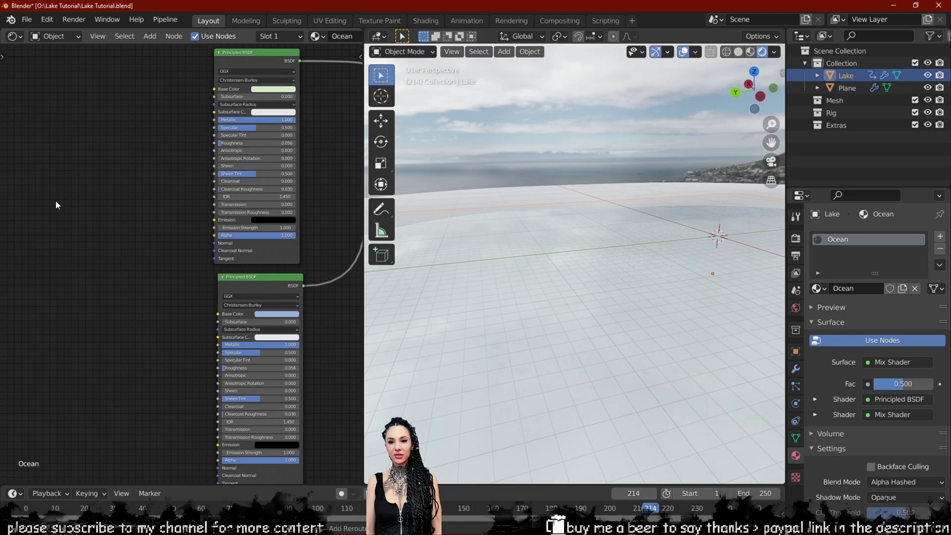
key("shift+a")
left_click(55, 201)
type("musgrave")
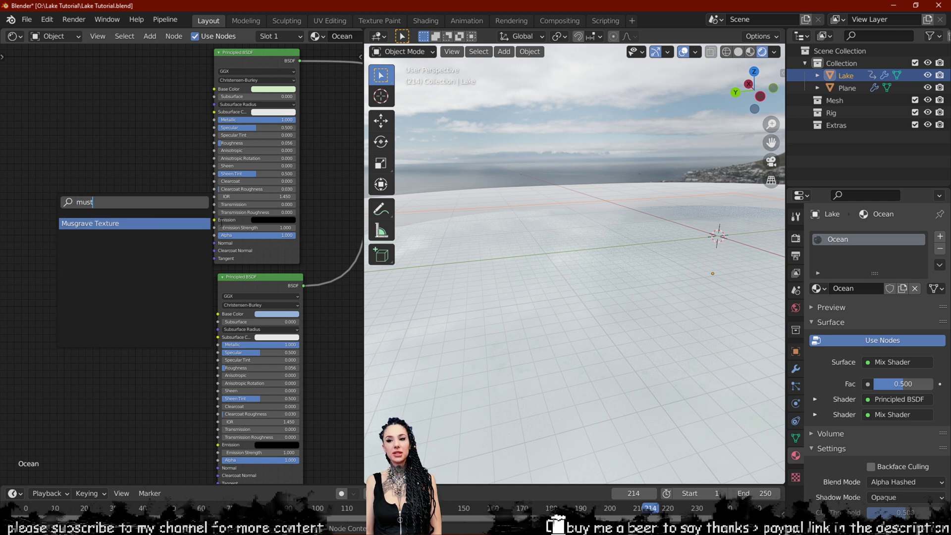
key("Return")
left_click(181, 215)
Step: Add a Bump node and link the Musgrave Height through it to the light green Principled BSDF's Normal
scroll(180, 216, "left", 1, "ctrl")
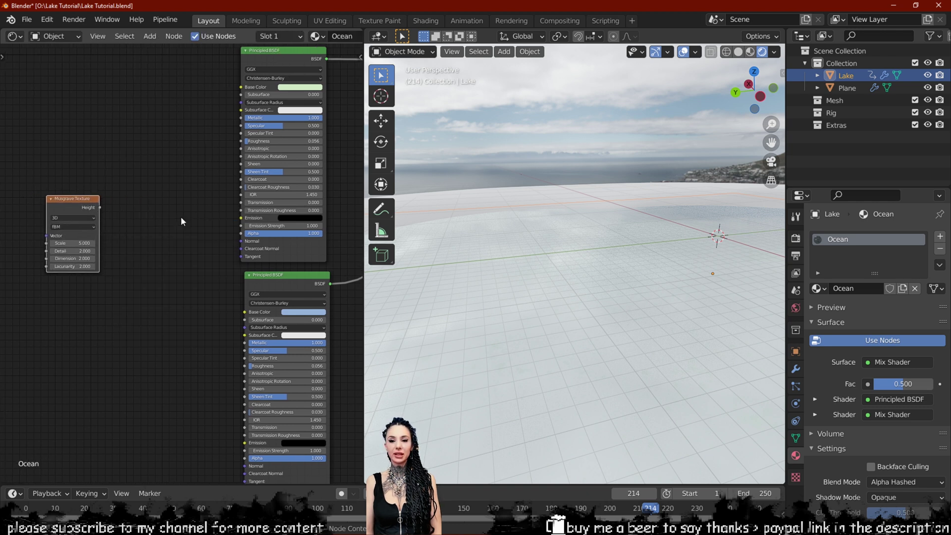
scroll(180, 216, "up", 1)
key("shift+a")
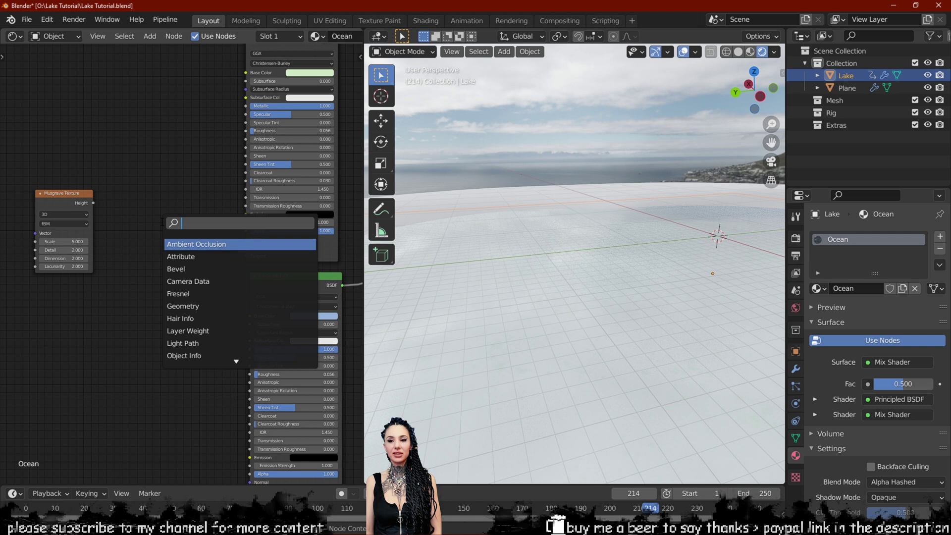
type("bum")
key("Return")
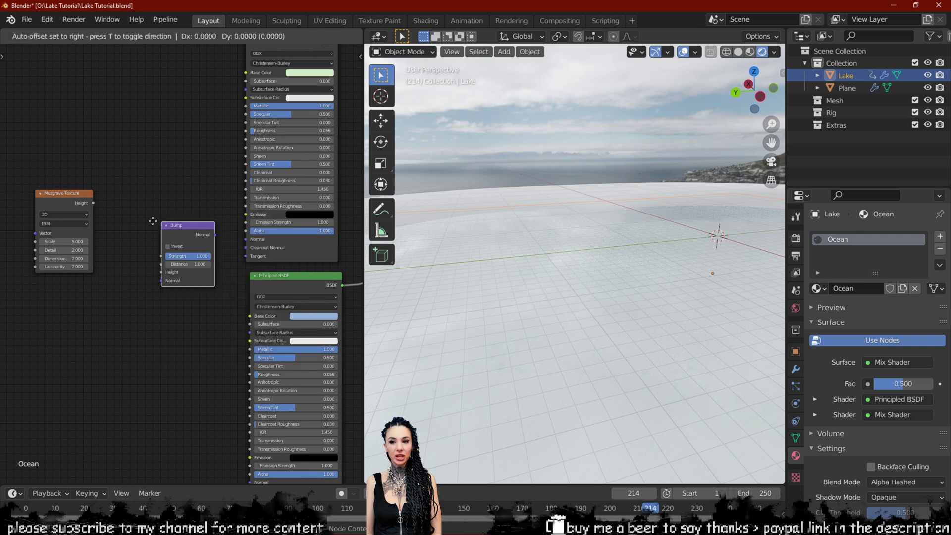
left_click(122, 214)
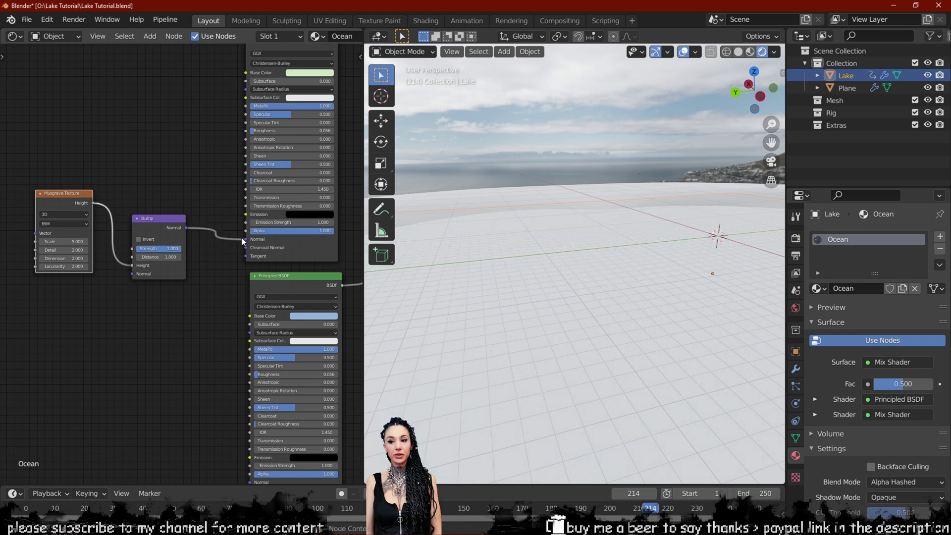
Step: Examine the bump pattern on the lake surface from a closer angle
middle_click_drag(485, 287, 497, 272)
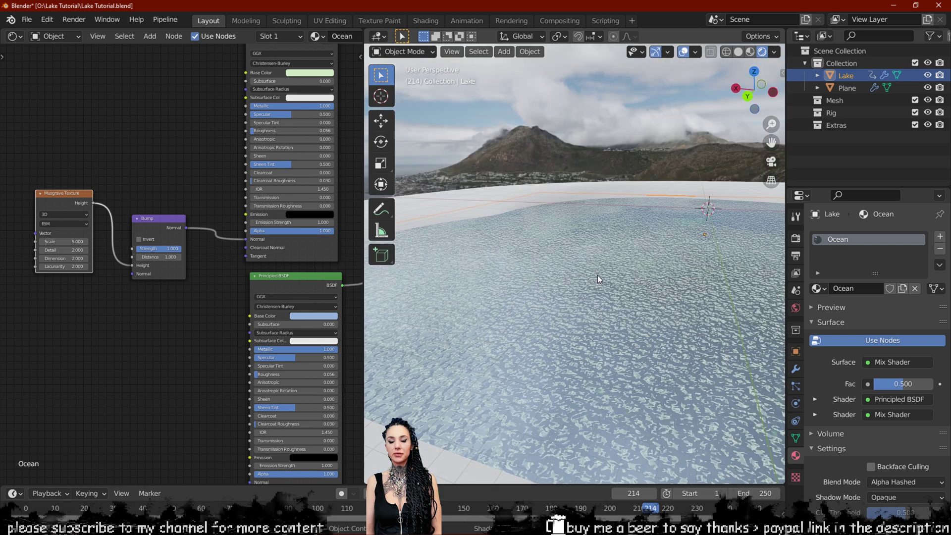
scroll(600, 287, "up", 3)
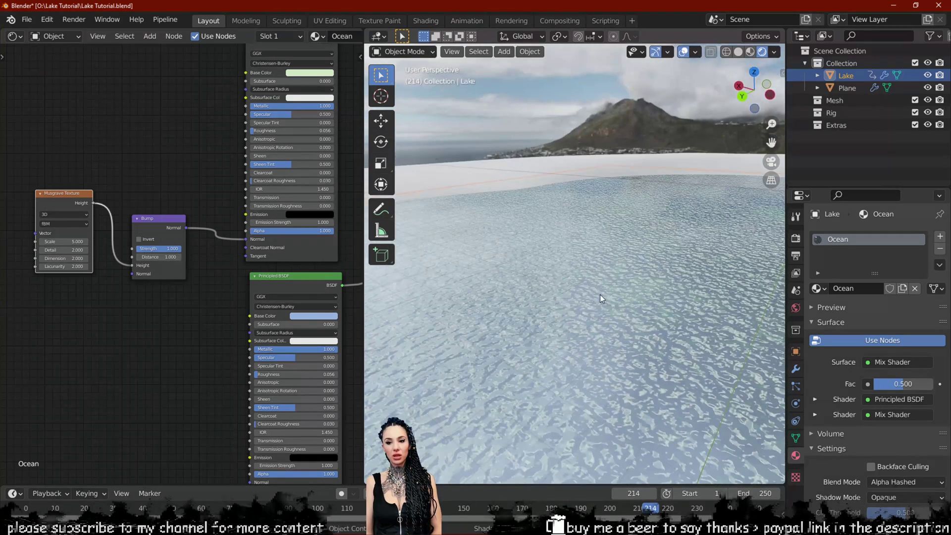
scroll(126, 267, "up", 2)
scroll(127, 267, "up", 1)
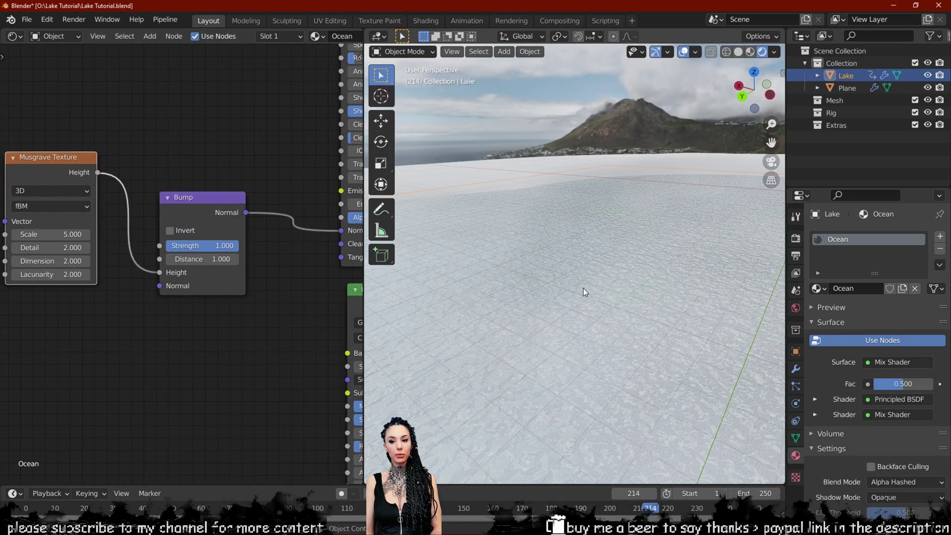
scroll(584, 287, "up", 2)
scroll(562, 287, "up", 3)
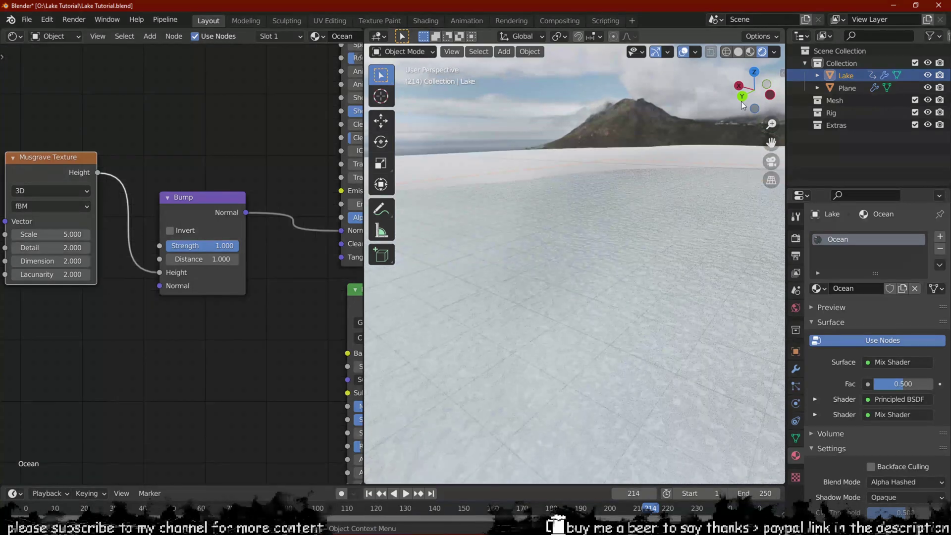
Step: Set the Musgrave Texture's Lacunarity to 4.5 and Scale to 1, checking the ripples on the lake
left_click(749, 51)
middle_click_drag(604, 197, 627, 193)
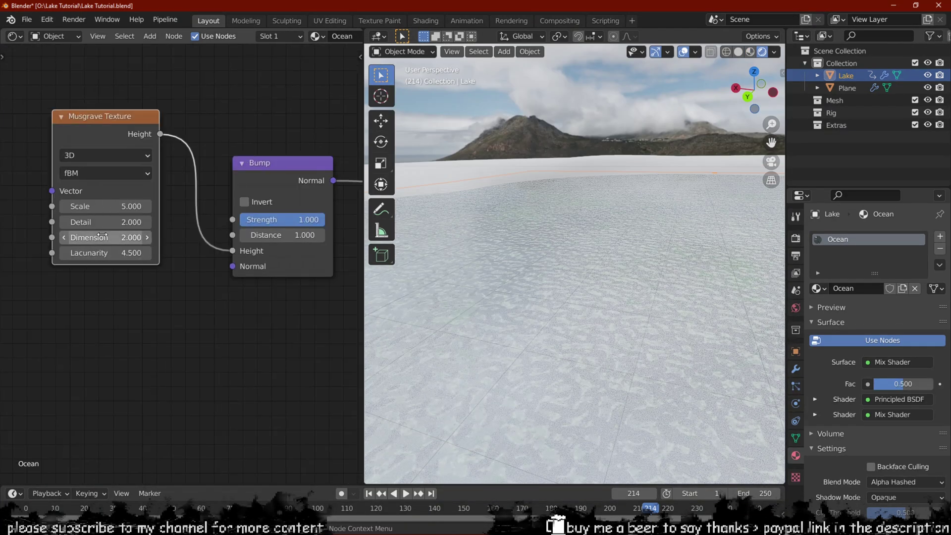
scroll(578, 326, "up", 3)
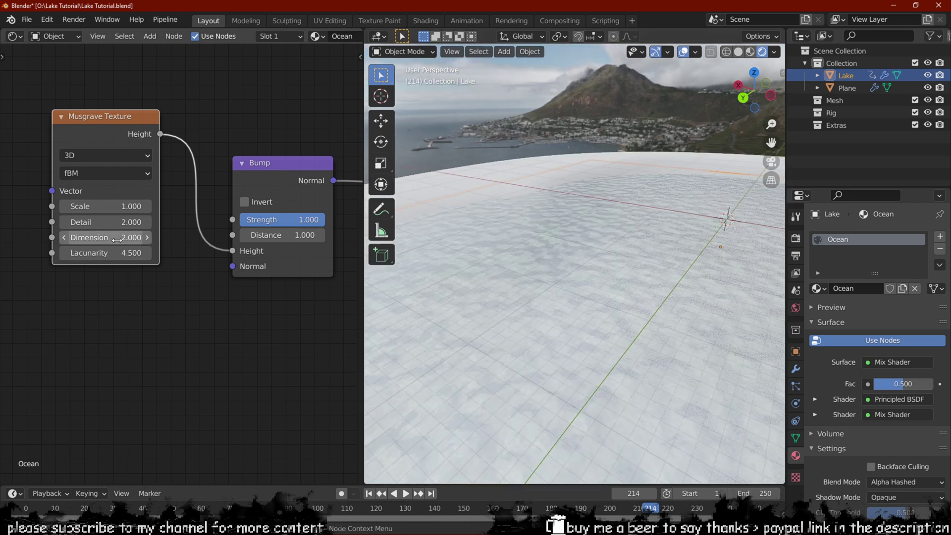
Step: Set the Musgrave Texture's Detail to 16 and its Dimension to 13.3
left_click_drag(105, 221, 143, 222)
scroll(208, 258, "down", 8)
middle_click_drag(289, 316, 230, 224)
Step: Duplicate the Musgrave Texture and Bump nodes and link the copied Bump's Normal to the light blue Principled BSDF
left_click_drag(202, 167, 21, 71)
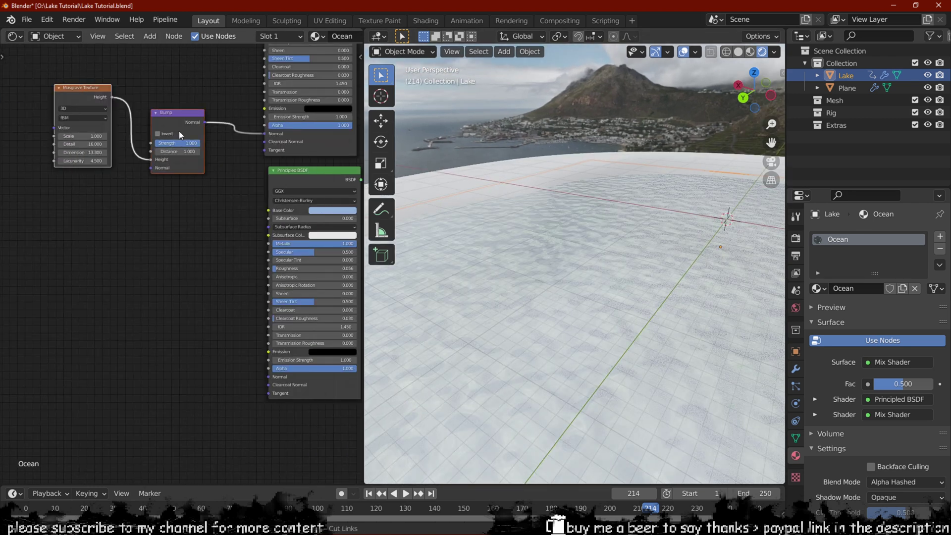
left_click_drag(178, 128, 142, 121)
key("shift+d")
left_click(154, 335)
left_click_drag(183, 335, 268, 377)
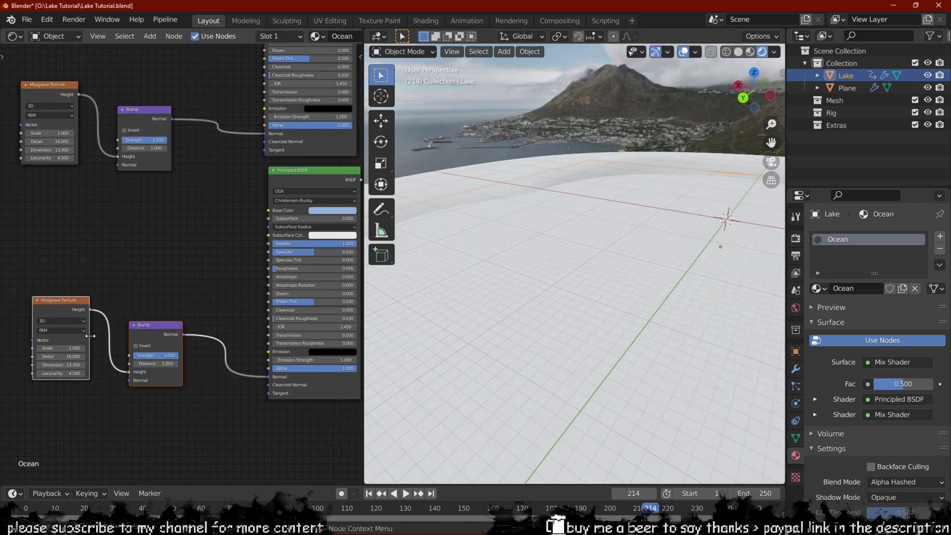
Step: Set the duplicated Musgrave Texture's Scale to 15 and check the ripples across the lake
middle_click_drag(121, 391, 166, 344)
scroll(212, 301, "up", 5)
left_click(208, 307)
type("15")
key("Return")
scroll(240, 302, "down", 4)
middle_click_drag(264, 281, 225, 317)
key("Return")
double_click(60, 288)
scroll(224, 317, "down", 3)
scroll(673, 265, "down", 2)
middle_click_drag(672, 266, 640, 242)
middle_click_drag(241, 241, 218, 246)
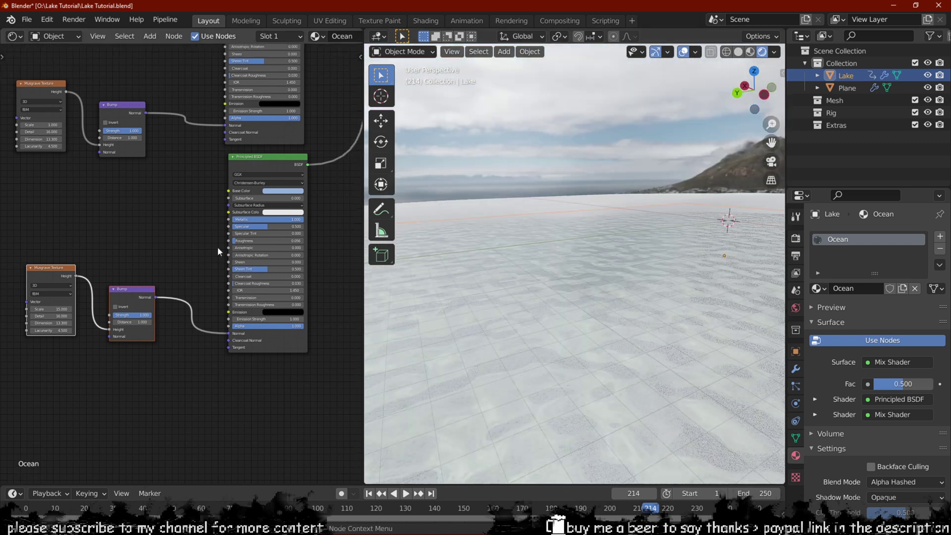
Step: Set the Fac of the Mix Shader joining the light green and light blue Principled BSDFs to 0.607
scroll(218, 246, "up", 3)
middle_click_drag(312, 197, 197, 295)
middle_click_drag(279, 181, 207, 307)
middle_click_drag(337, 99, 219, 240)
scroll(218, 240, "up", 1)
mouse_move(219, 249)
left_mouse_down()
mouse_move(247, 250)
mouse_move(183, 249)
mouse_move(215, 249)
left_mouse_up()
scroll(615, 307, "up", 3)
left_click(229, 124)
middle_click_drag(222, 124, 259, 223)
scroll(255, 223, "down", 5)
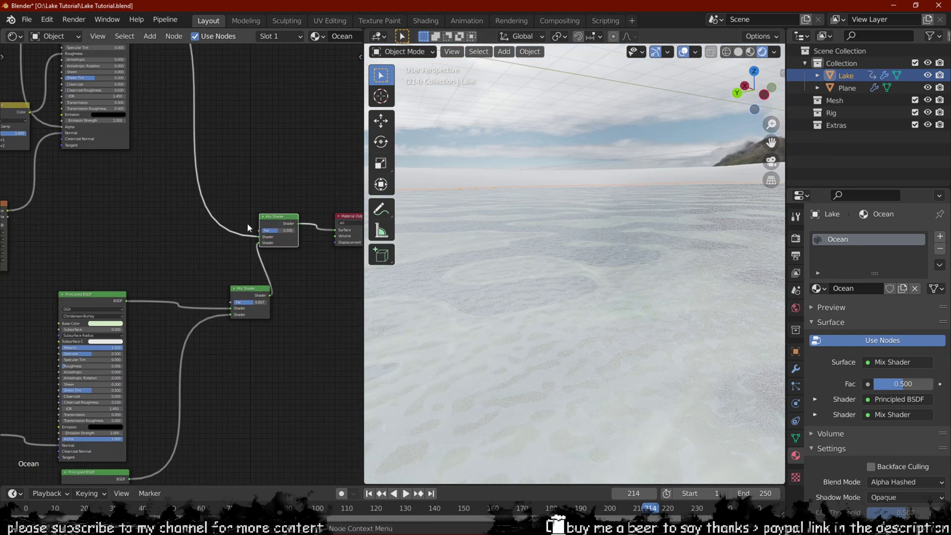
Step: Enable Foam in the lake's Ocean modifier and name its data layer "foam_"
left_click(794, 370)
scroll(854, 362, "down", 3)
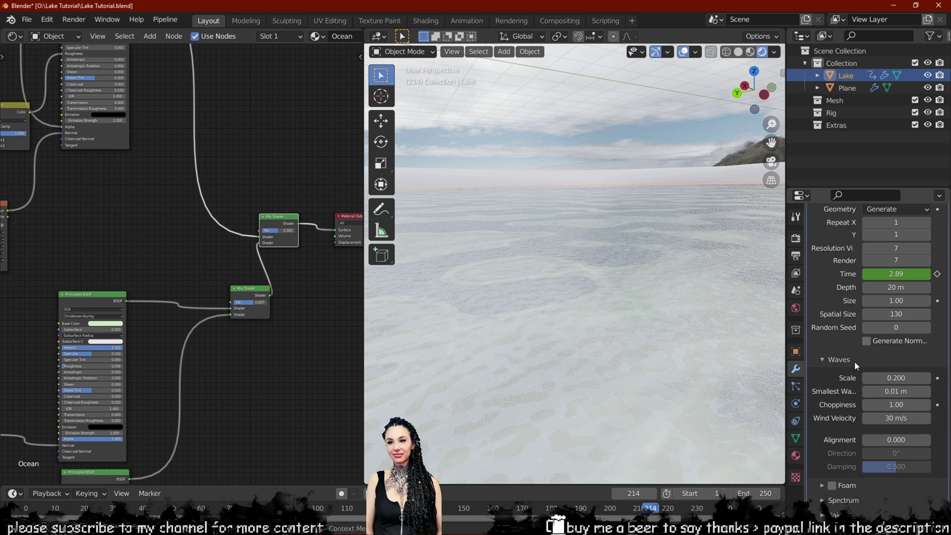
left_click(821, 486)
scroll(832, 455, "down", 3)
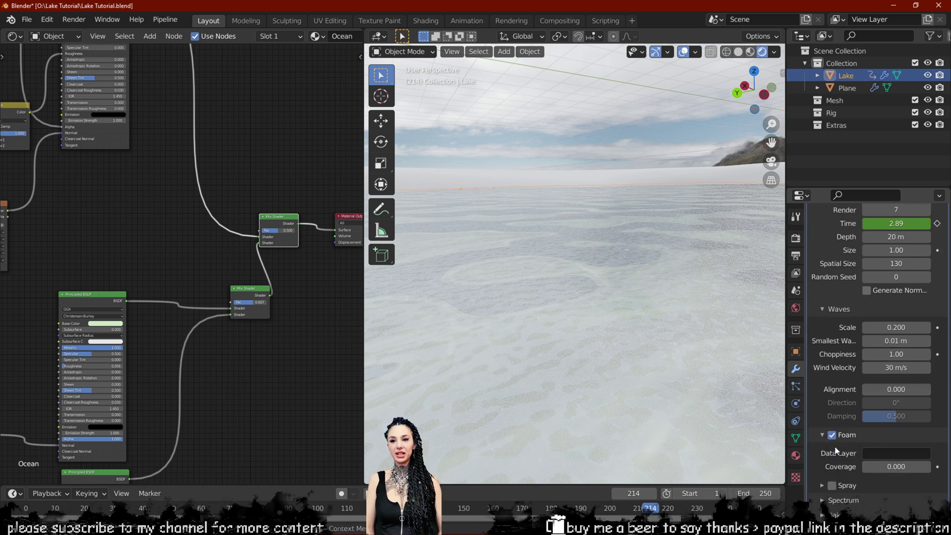
left_click(888, 452)
type("foam_")
key("Return")
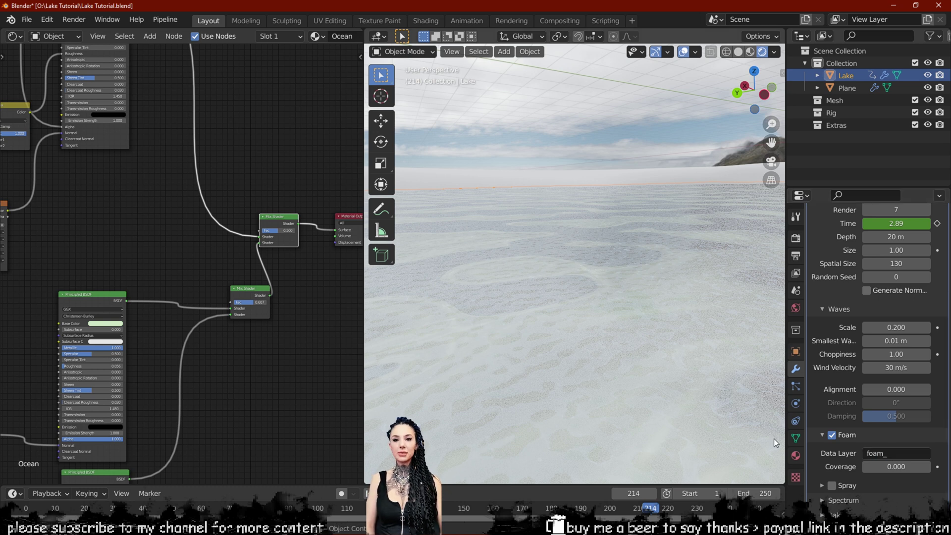
Step: Add an Attribute node to the Ocean material, placed before the final Mix Shader
middle_click_drag(133, 332, 119, 288)
scroll(202, 246, "up", 2)
scroll(203, 246, "up", 1)
middle_click_drag(179, 214, 158, 250)
key("shift+a")
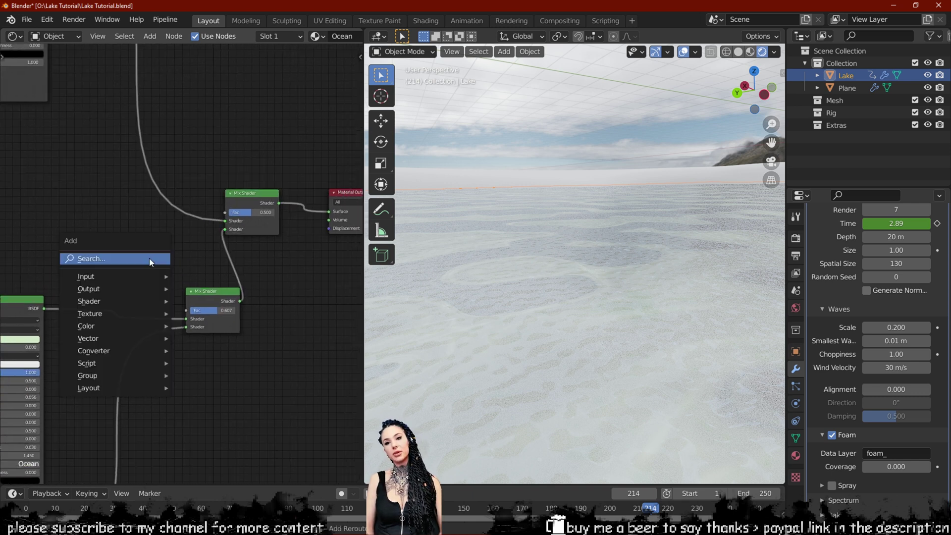
left_click(150, 257)
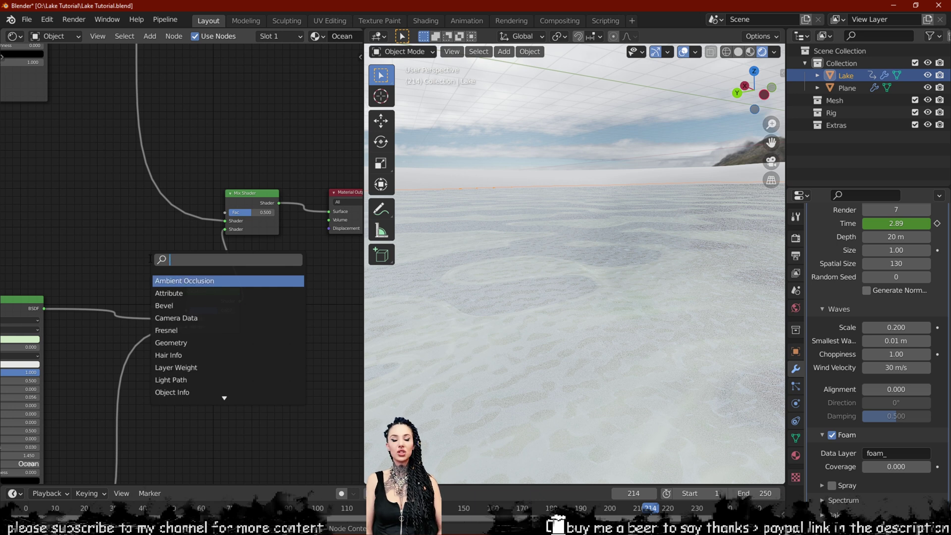
type("att")
key("Return")
left_click(87, 194)
Step: Link the Attribute's Color to the final Mix Shader's Fac and set the attribute name to "foam_"
scroll(153, 228, "up", 5)
middle_click_drag(153, 229, 183, 236)
left_click_drag(277, 195, 149, 183)
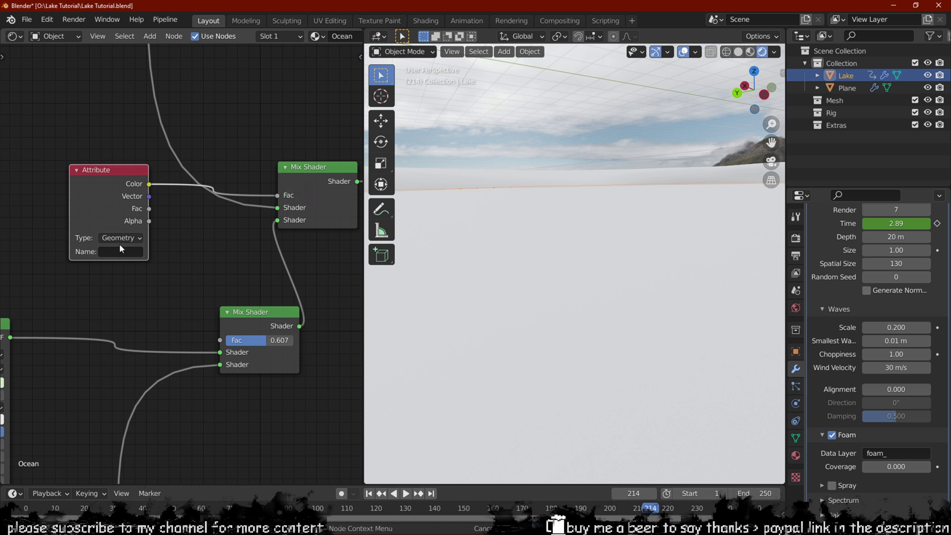
type("foam_")
Step: Play the animation and examine the foam distribution across the lake surface
middle_click_drag(438, 320, 572, 293)
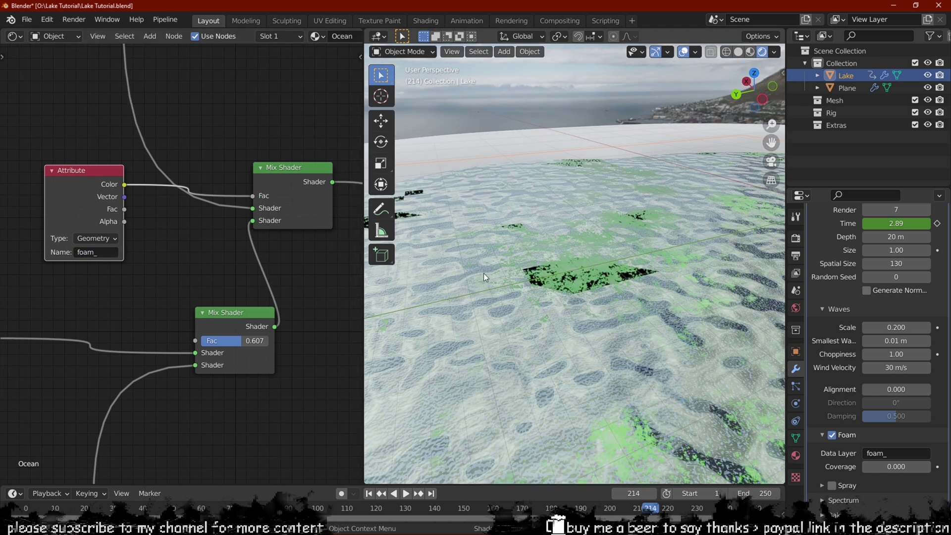
middle_click_drag(483, 272, 646, 251)
key("shift+Left")
key("space")
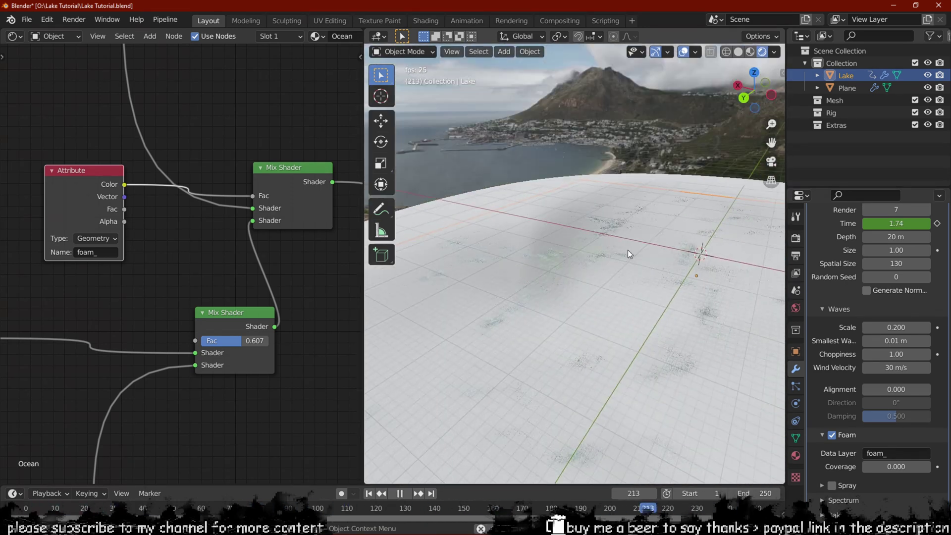
scroll(628, 250, "down", 3)
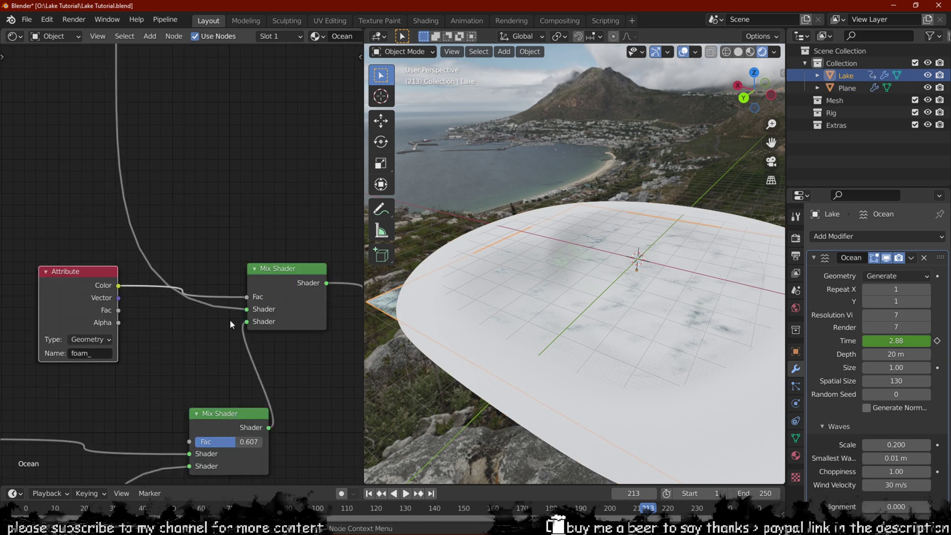
Step: Create a new material on the basin Plane and delete its default Principled BSDF, leaving only the Material Output
scroll(230, 319, "down", 10)
middle_click_drag(163, 297, 316, 316)
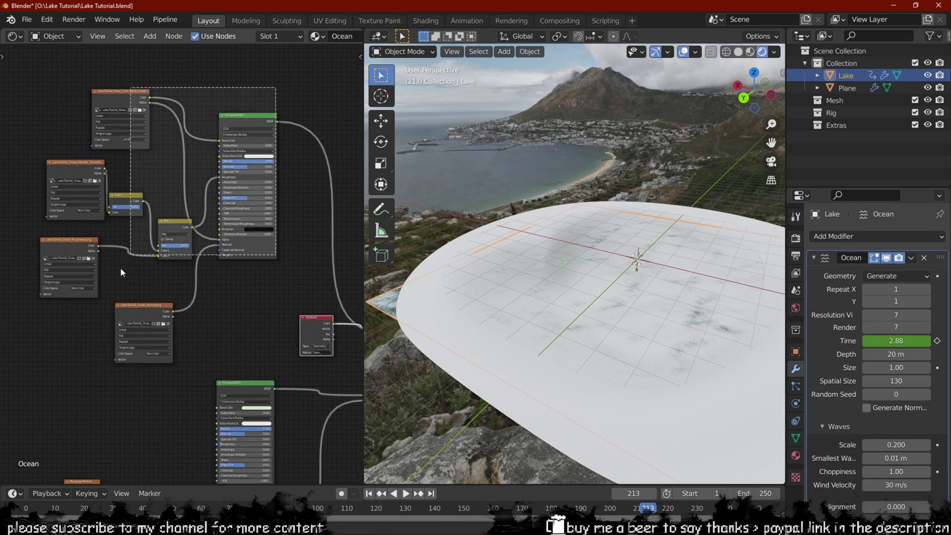
left_click_drag(68, 60, 218, 353)
left_click(691, 430)
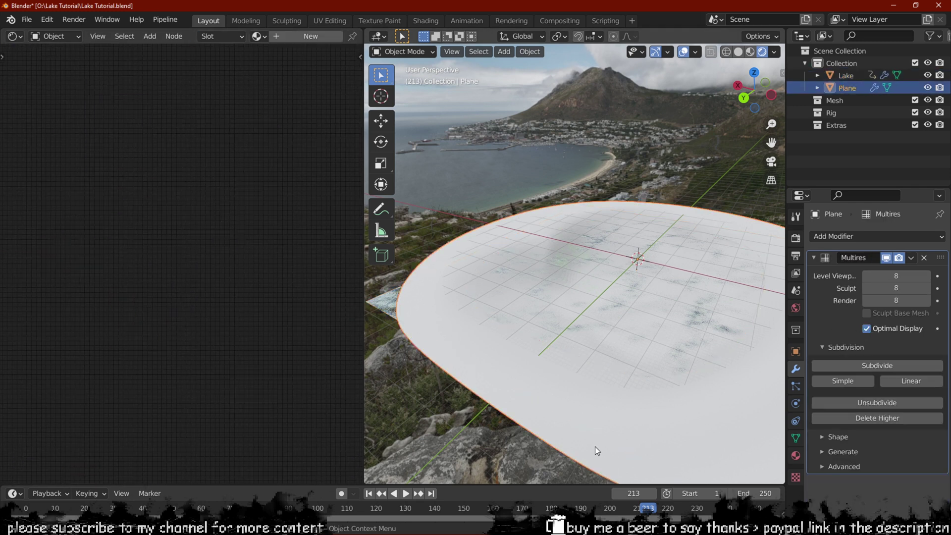
left_click(796, 455)
left_click(860, 289)
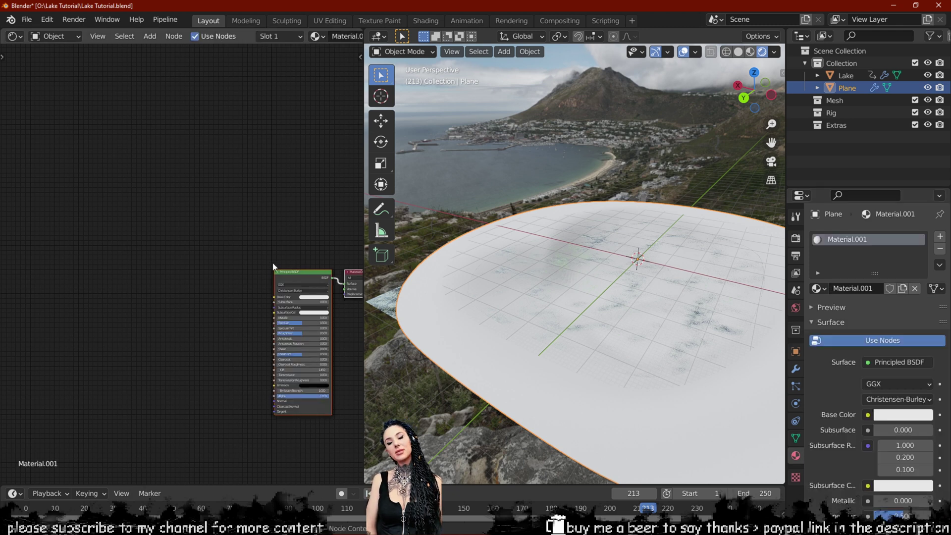
key("Home")
key("x")
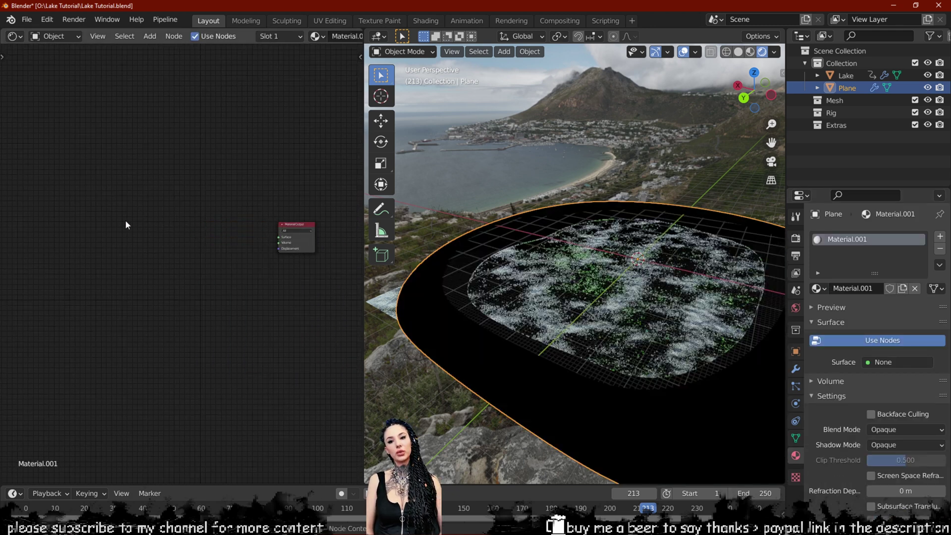
middle_click_drag(135, 235, 149, 213)
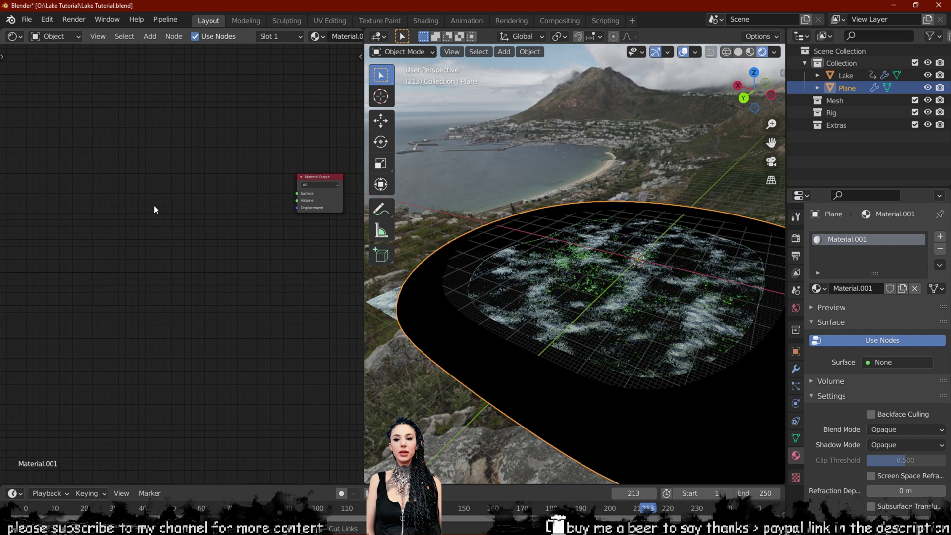
Step: Copy the image textures, Invert, Mix and textured Principled BSDF nodes from the Lake's Ocean material
left_click(845, 75)
scroll(249, 127, "down", 3)
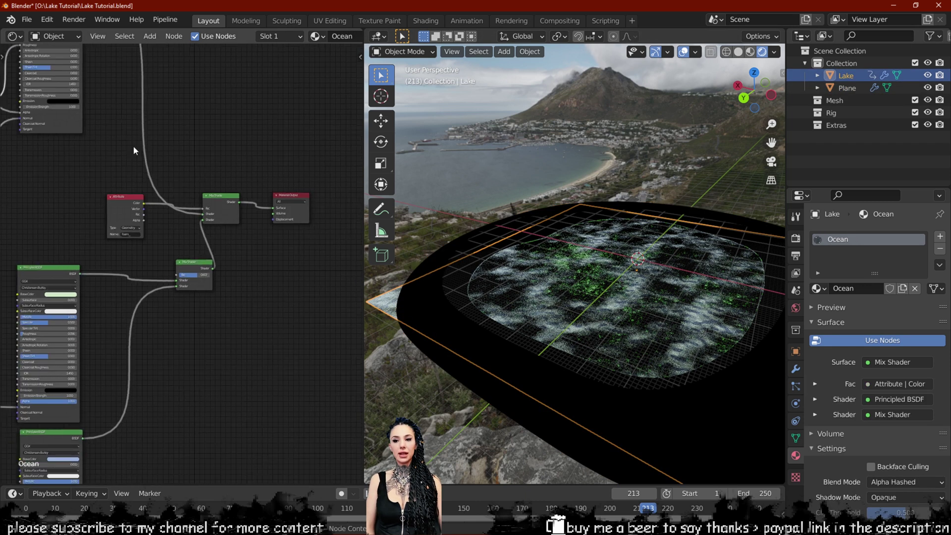
middle_click_drag(133, 146, 265, 322)
middle_click_drag(170, 243, 199, 200)
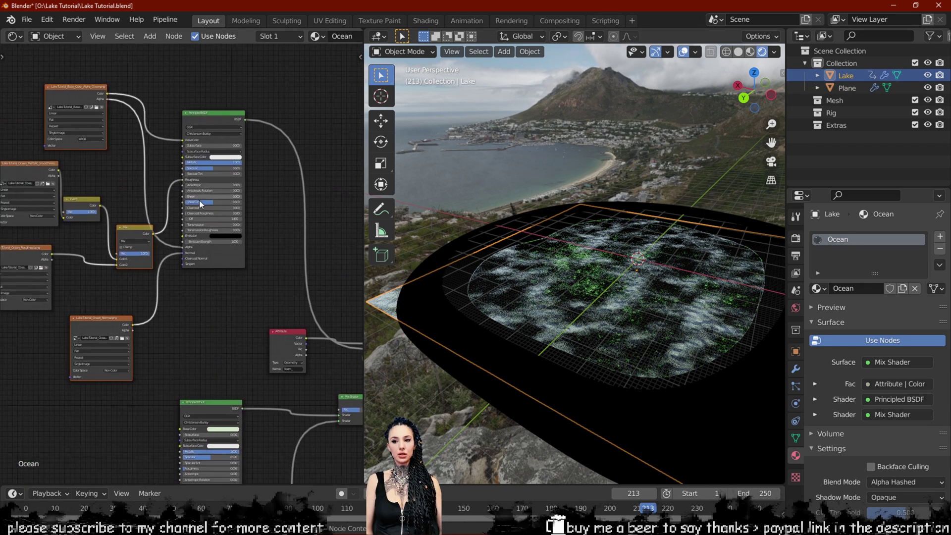
right_click(145, 260)
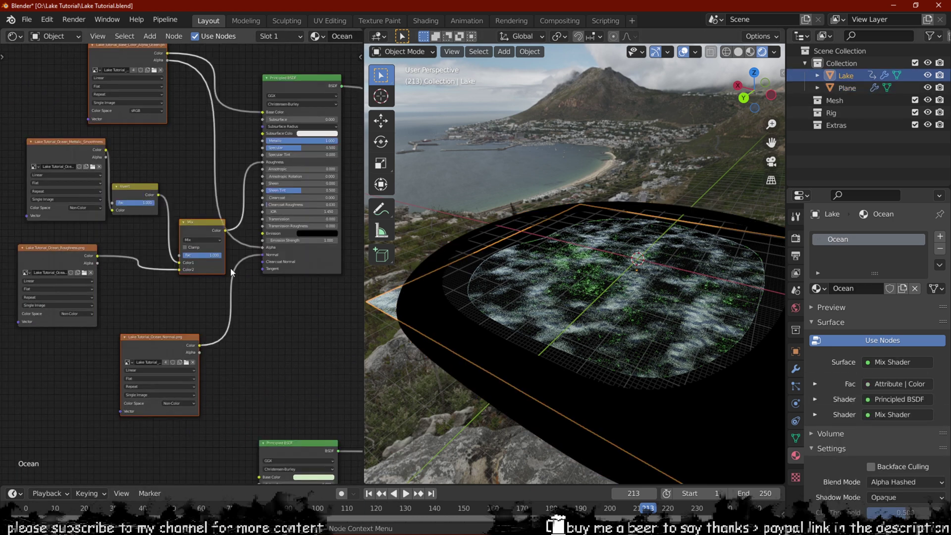
right_click(109, 326)
left_click(108, 326)
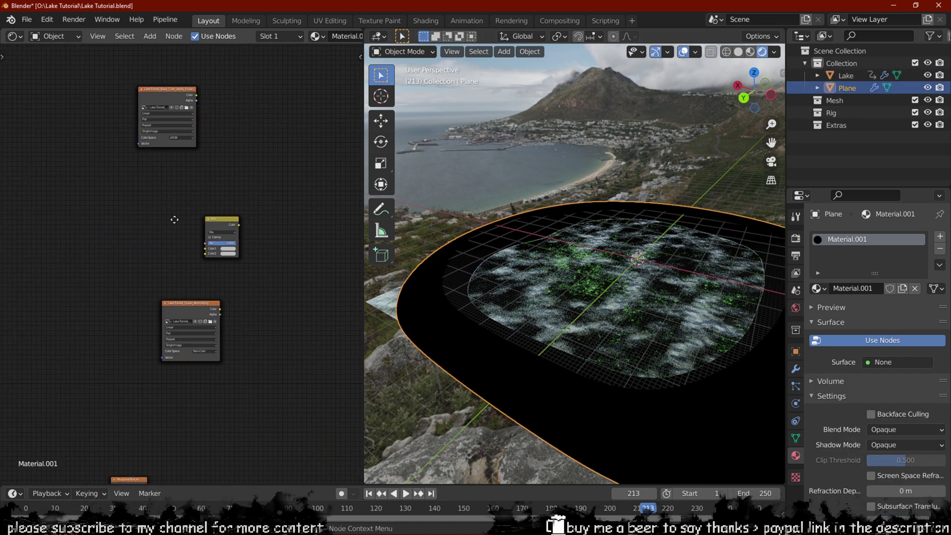
Step: Replace the incomplete nodes in the Plane's material with the full copied texture setup and link its Principled BSDF to the Material Output
key("x")
key("ctrl+v")
scroll(270, 183, "up", 3)
left_click_drag(268, 179, 355, 219)
middle_click_drag(119, 238, 143, 244)
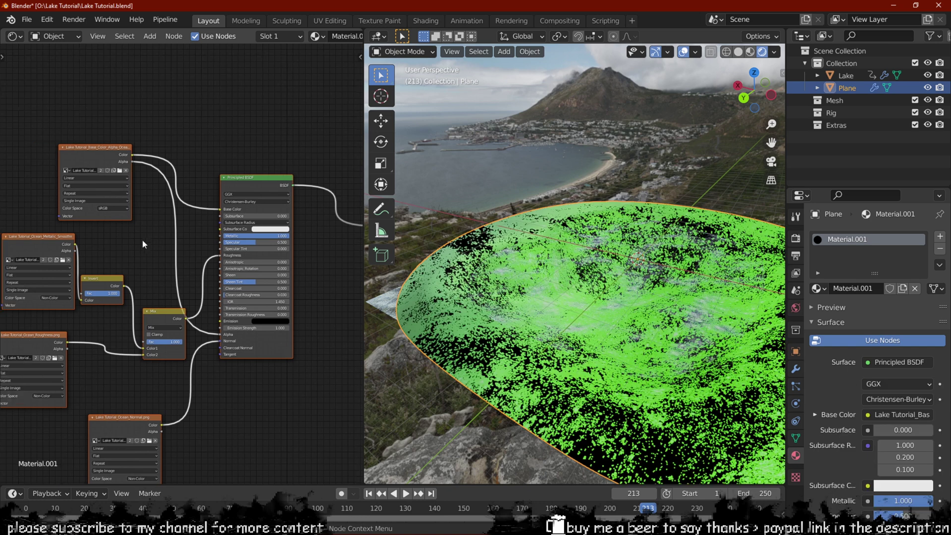
Step: Load the basin's own images into the copied texture nodes, setting the smoothness, roughness and normal maps to Non-Color
left_click(163, 178)
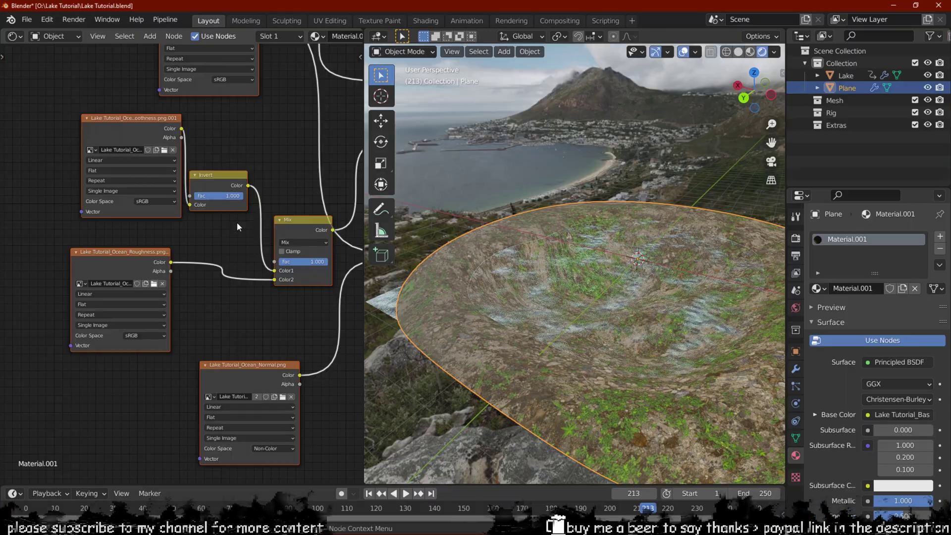
left_click(235, 378)
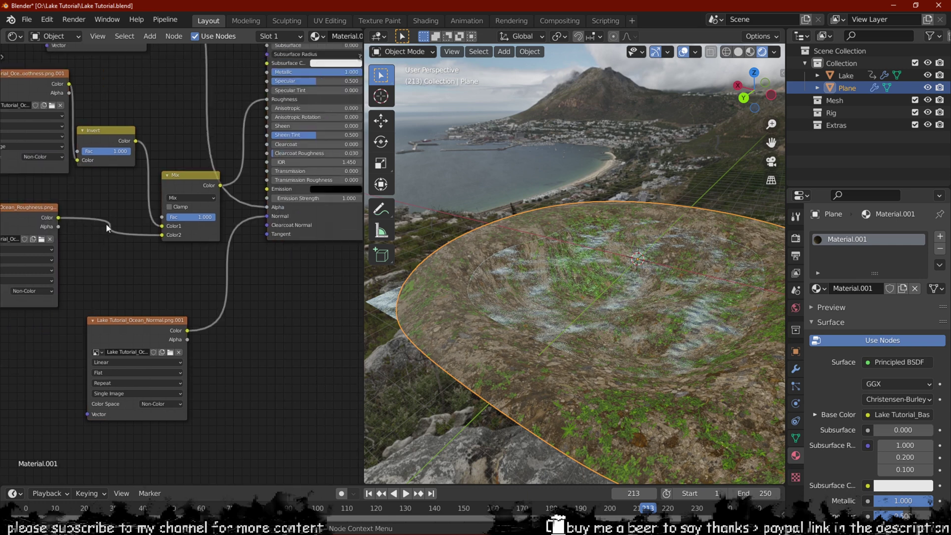
Step: Add Texture Coordinate and Mapping nodes to the Plane's material and link the Mapping Vector to all four image textures
scroll(106, 227, "down", 7)
middle_click_drag(114, 220, 228, 227)
left_click(250, 111)
key("ctrl+t")
left_click_drag(190, 115, 119, 197)
scroll(100, 176, "up", 7)
middle_click_drag(100, 177, 141, 169)
left_click_drag(137, 111, 211, 178)
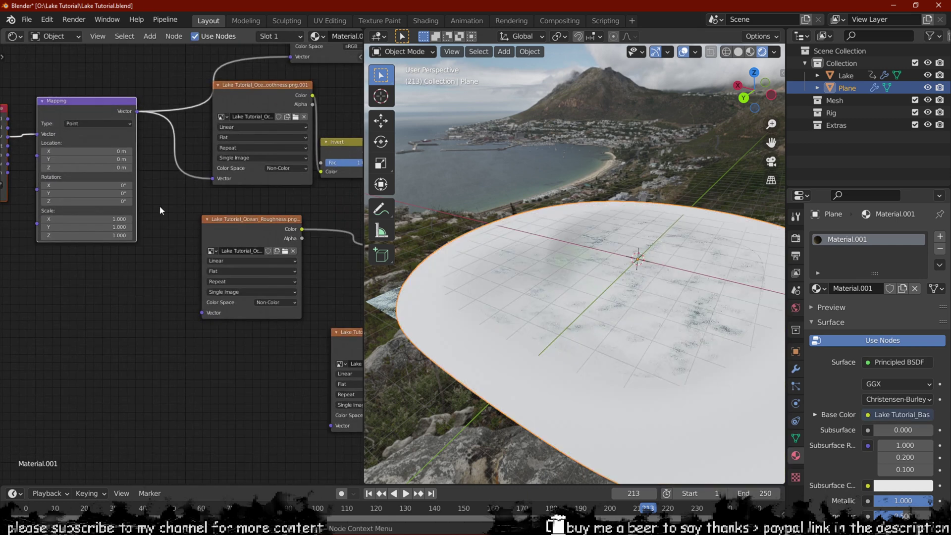
left_click_drag(136, 113, 330, 425)
Step: Set the Plane material's Mapping Scale to 5 on X, Y and Z and inspect the tiled ground texture
left_click_drag(85, 218, 85, 235)
type("5")
key("Return")
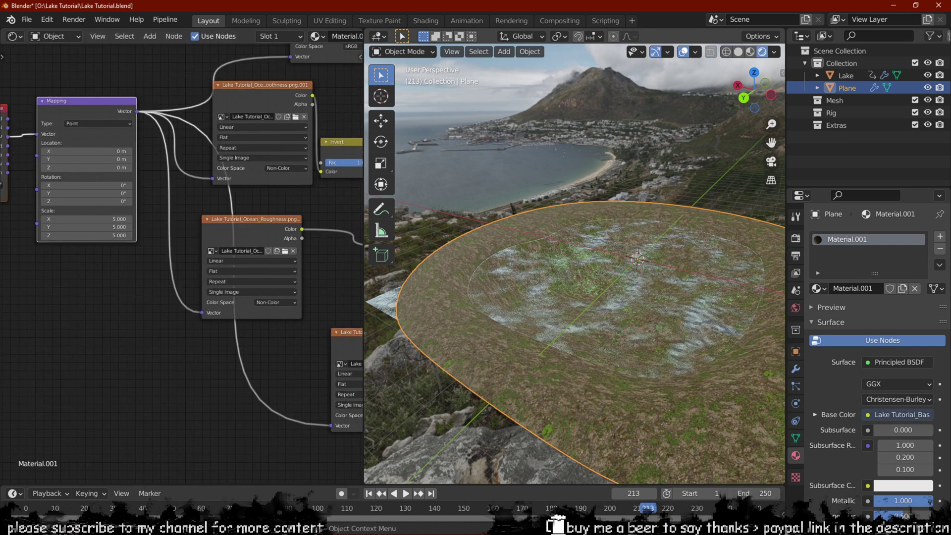
scroll(588, 311, "up", 5)
middle_click_drag(589, 311, 584, 304)
scroll(585, 304, "down", 5)
middle_click_drag(629, 327, 553, 230)
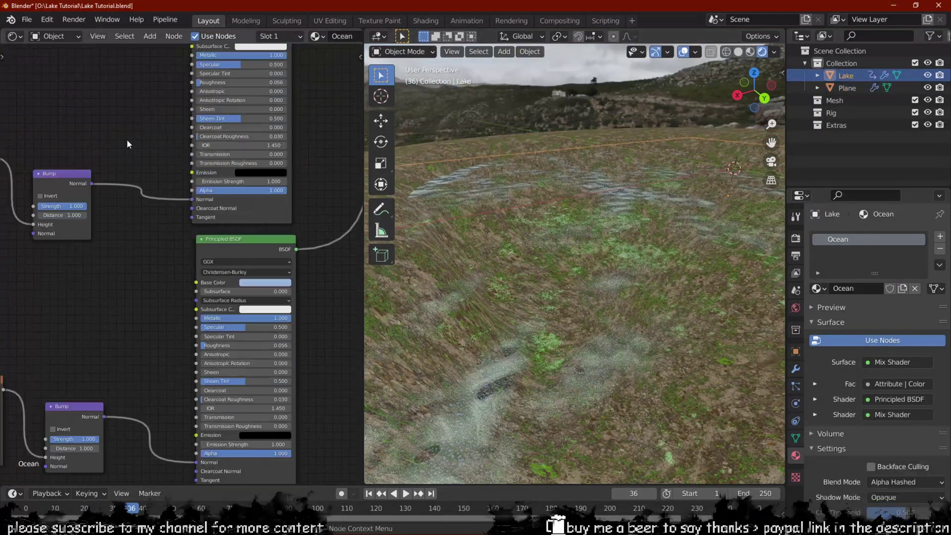
Step: Unlink the Alpha input of the Ocean material's textured Principled BSDF, set Alpha to 0.825 and check the water's transparency
middle_click_drag(127, 140, 213, 483)
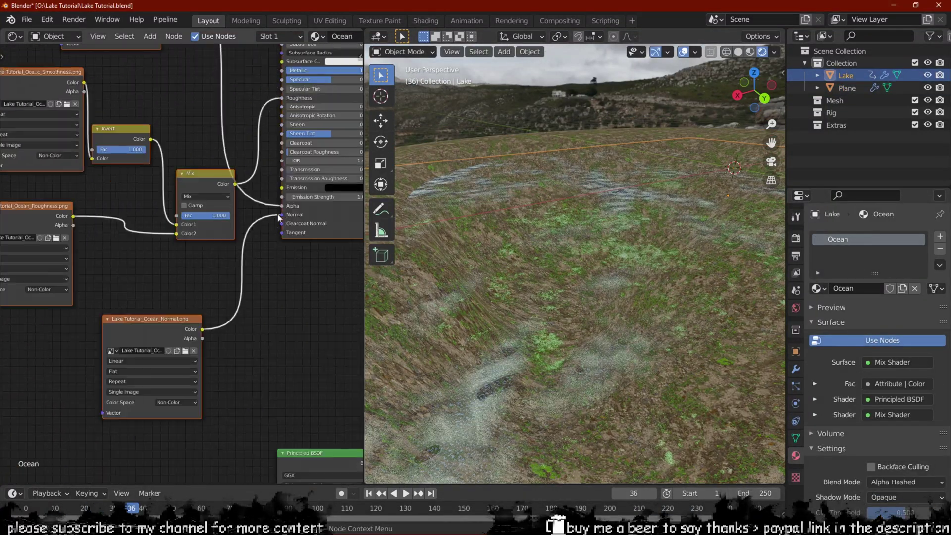
mouse_move(552, 282)
middle_mouse_down()
mouse_move(549, 260)
mouse_move(585, 282)
mouse_move(545, 271)
middle_mouse_up()
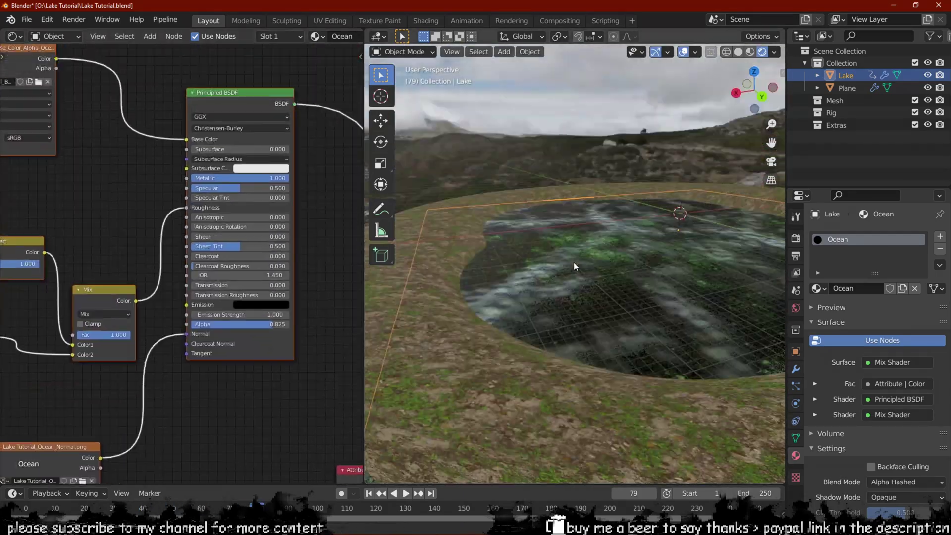
scroll(574, 262, "up", 6)
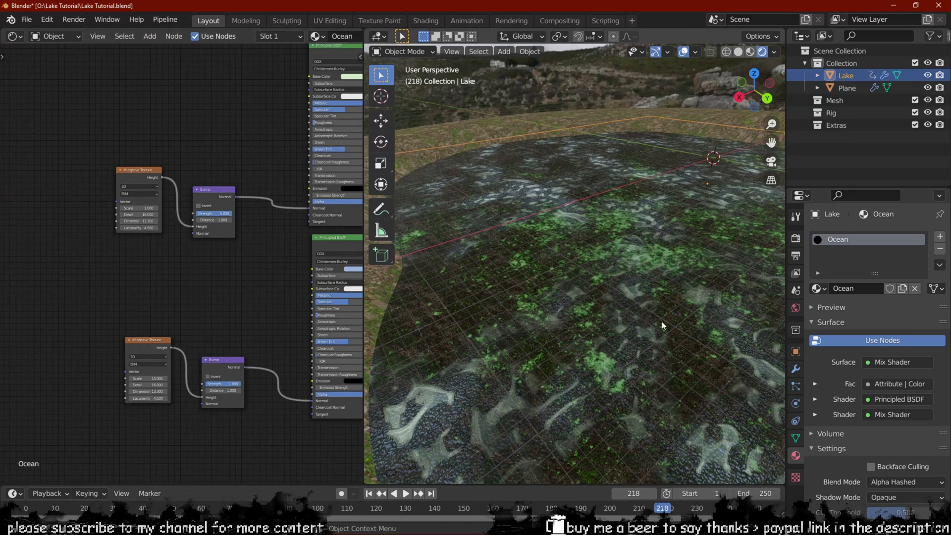
middle_click_drag(634, 278, 634, 308)
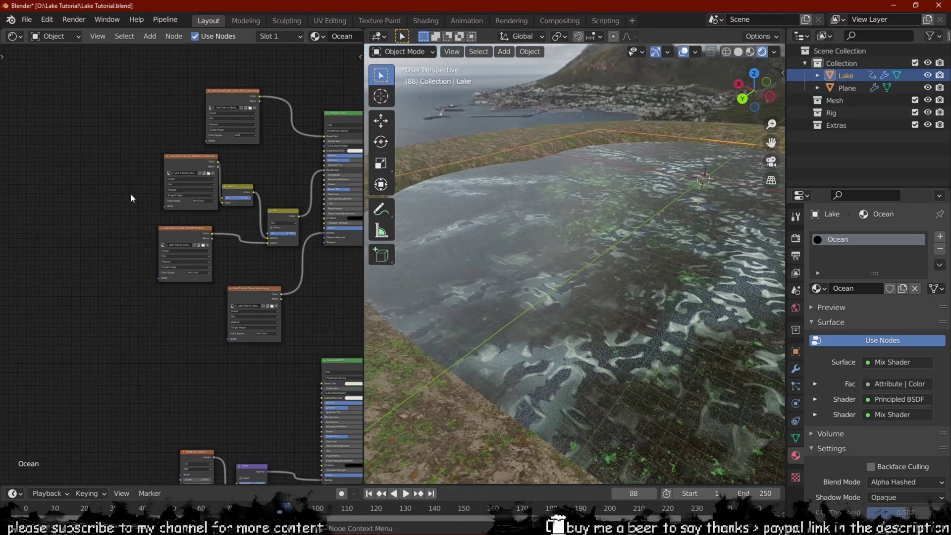
Step: Add Texture Coordinate and Mapping nodes to the Ocean material and link the Mapping Vector to all four image textures
left_click_drag(184, 150, 99, 194)
scroll(108, 193, "up", 1)
left_click_drag(124, 191, 199, 111)
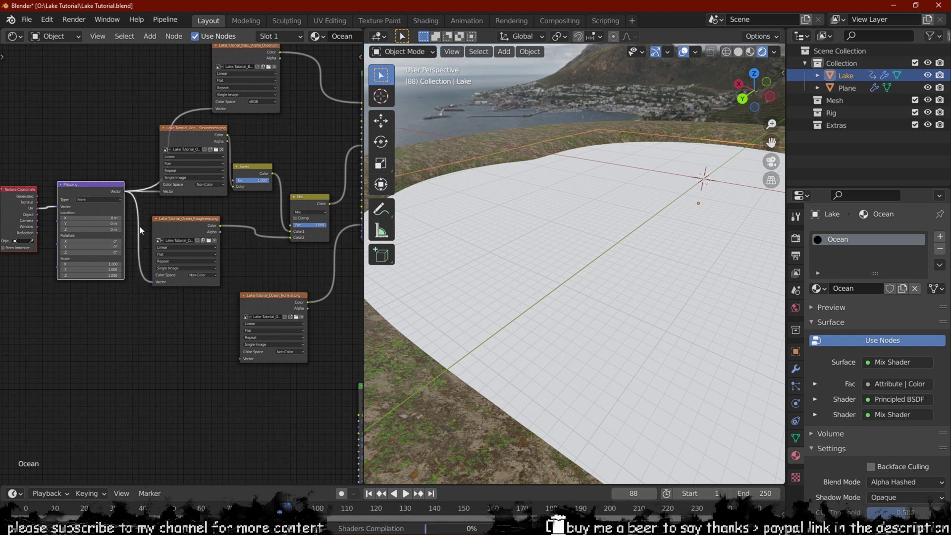
left_click_drag(124, 191, 240, 358)
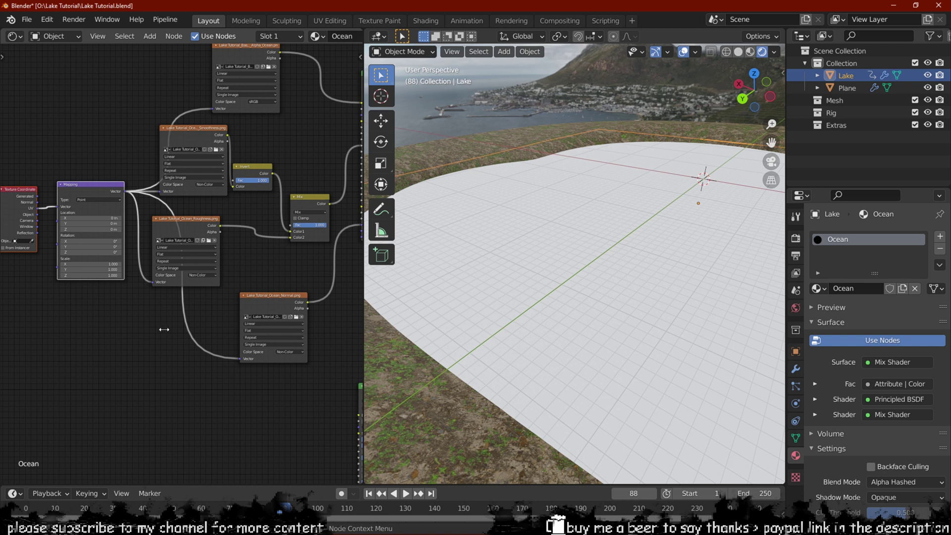
scroll(159, 326, "down", 4)
middle_click_drag(159, 327, 84, 343)
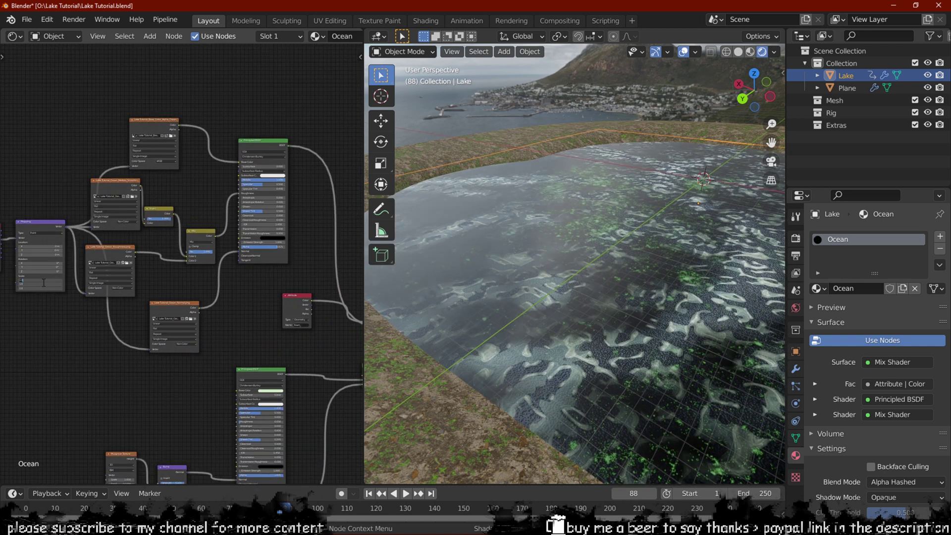
Step: Change the Scale of the Ocean material's Mapping node and inspect the tiled water texture on the lake
key("Return")
scroll(207, 309, "down", 2)
scroll(207, 347, "up", 8)
middle_click_drag(207, 386, 5, 341)
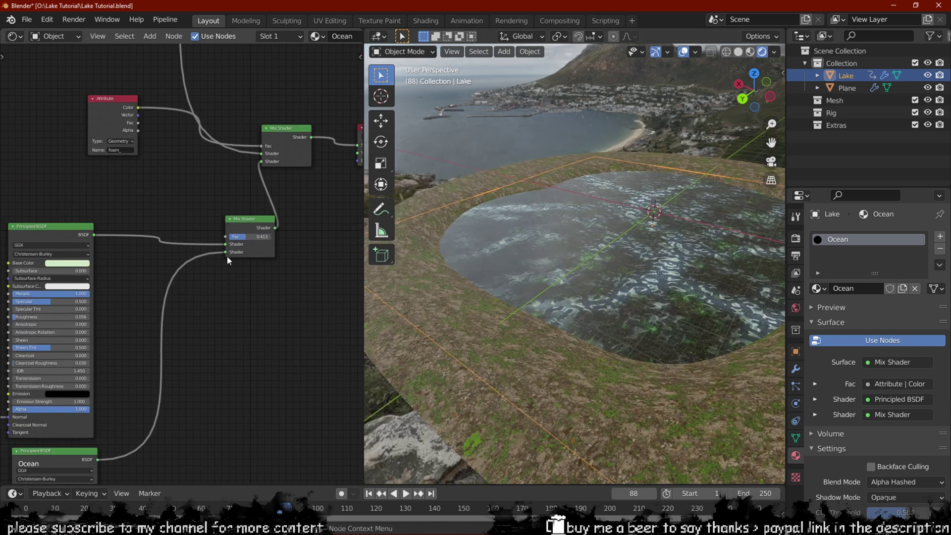
Step: View the lake straight from above and switch the Lake object to Texture Paint mode
key("KP_7")
key("KP_Decimal")
left_click(404, 52)
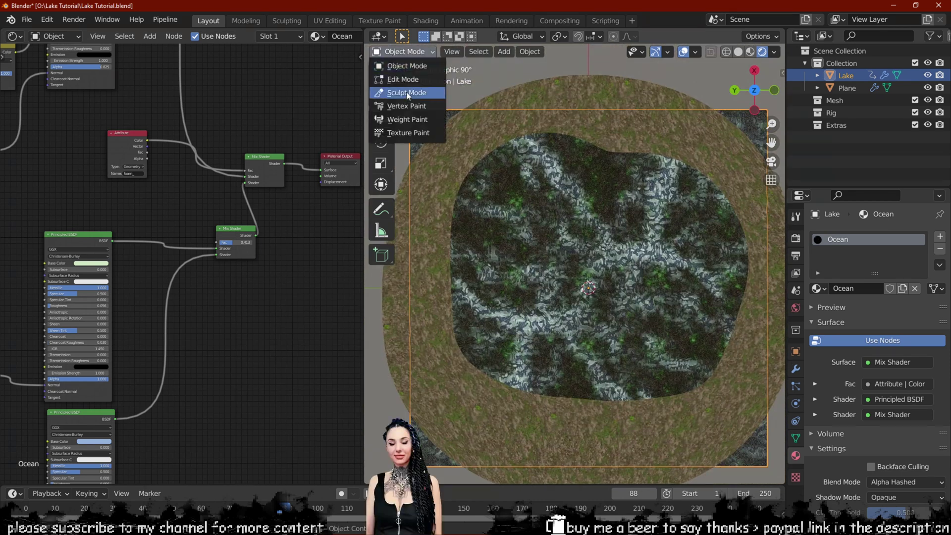
left_click(397, 132)
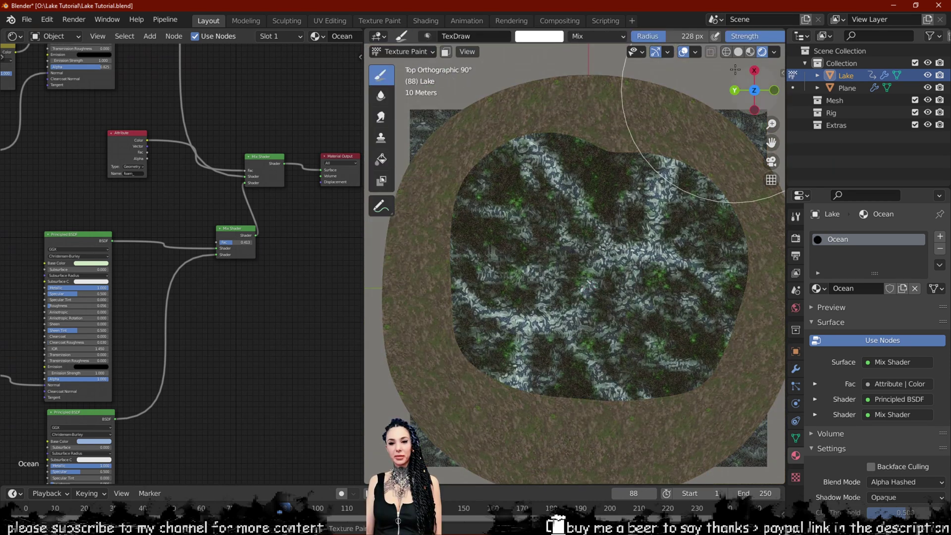
Step: Add a blank 1024 x 1024 px Base Color texture paint slot named Wave Mask to the Ocean material
key("n")
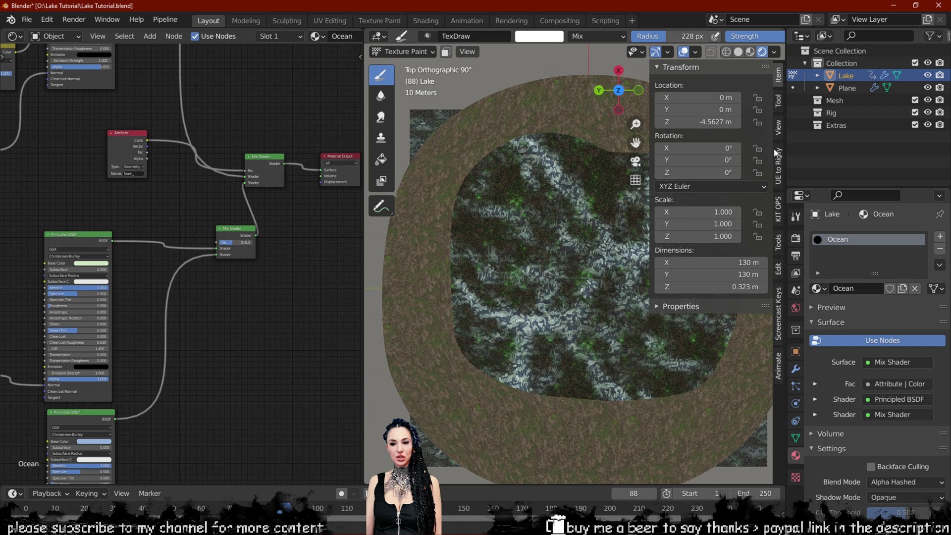
left_click(779, 104)
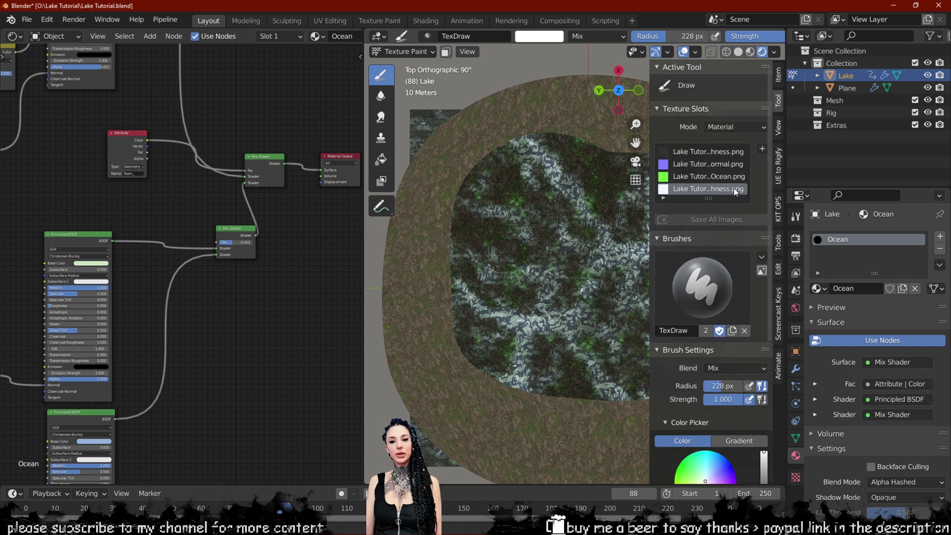
left_click(762, 149)
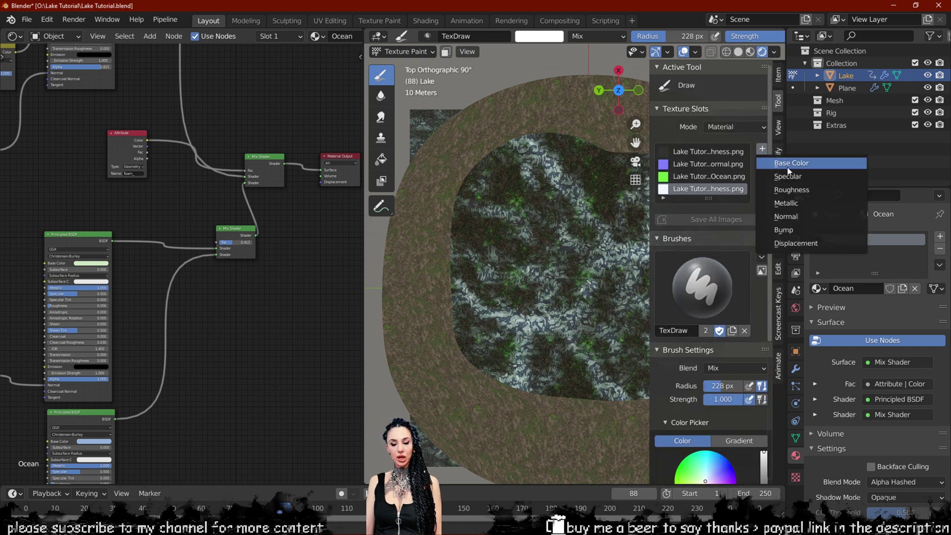
left_click(787, 167)
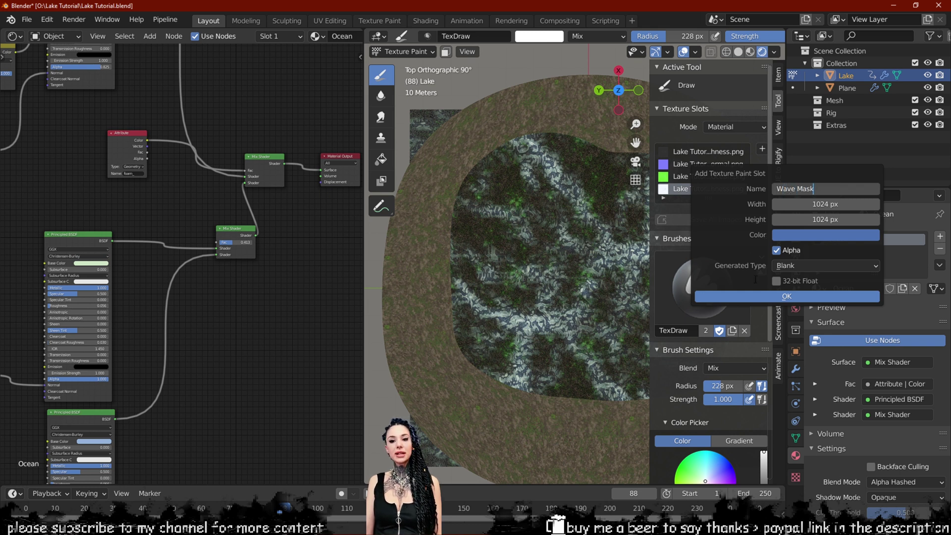
left_click(790, 297)
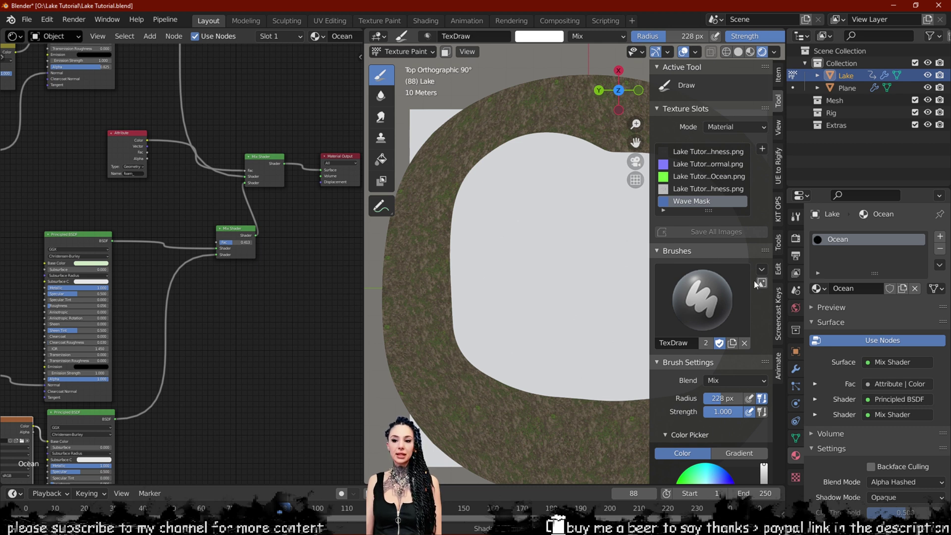
Step: Set the generated colour of the Ocean material's Wave Mask image texture node to black
scroll(754, 281, "down", 4)
mouse_move(498, 314)
middle_mouse_down()
mouse_move(491, 318)
mouse_move(493, 303)
mouse_move(482, 318)
middle_mouse_up()
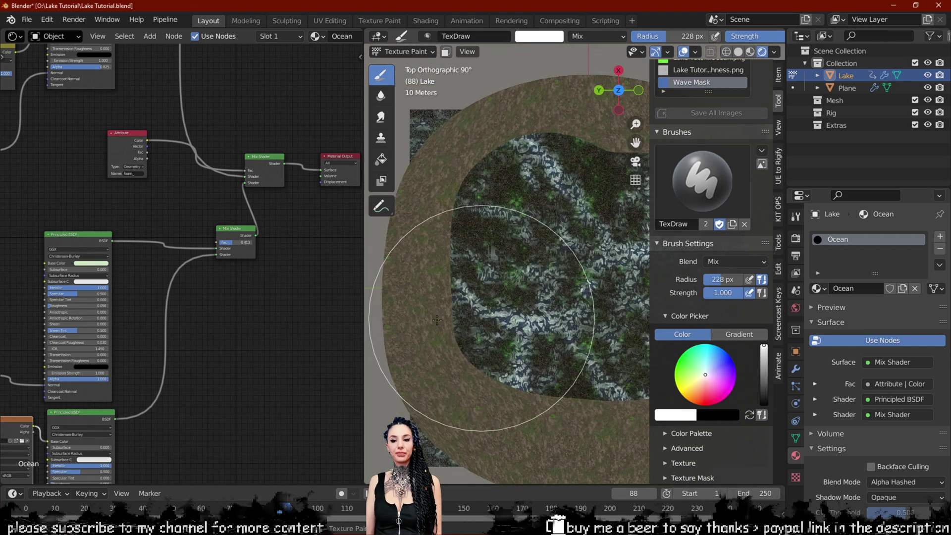
scroll(165, 305, "down", 12)
middle_click_drag(174, 310, 265, 239)
scroll(265, 238, "up", 6)
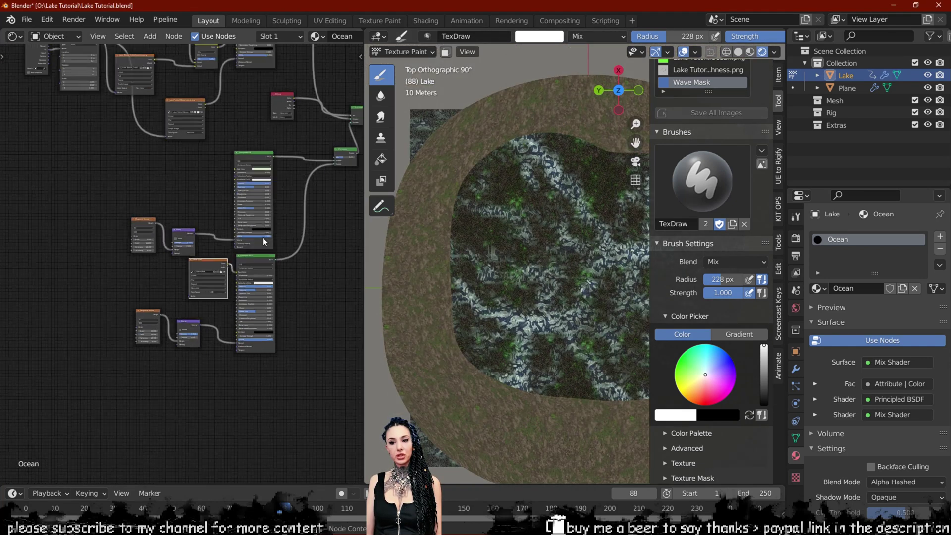
scroll(245, 255, "up", 2)
middle_click_drag(227, 272, 163, 323)
scroll(251, 298, "up", 2)
left_click(218, 289)
key("n")
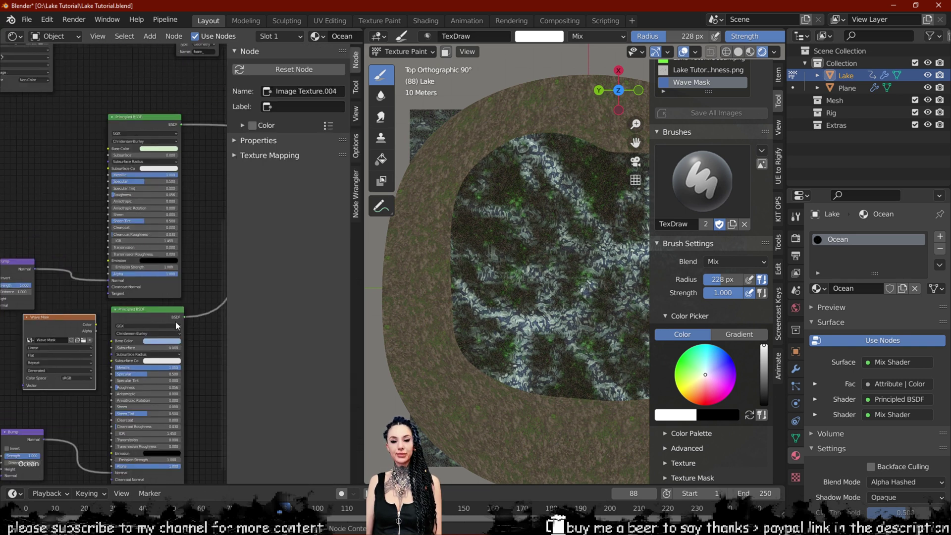
scroll(358, 138, "down", 4)
scroll(358, 138, "up", 4)
left_click(266, 154)
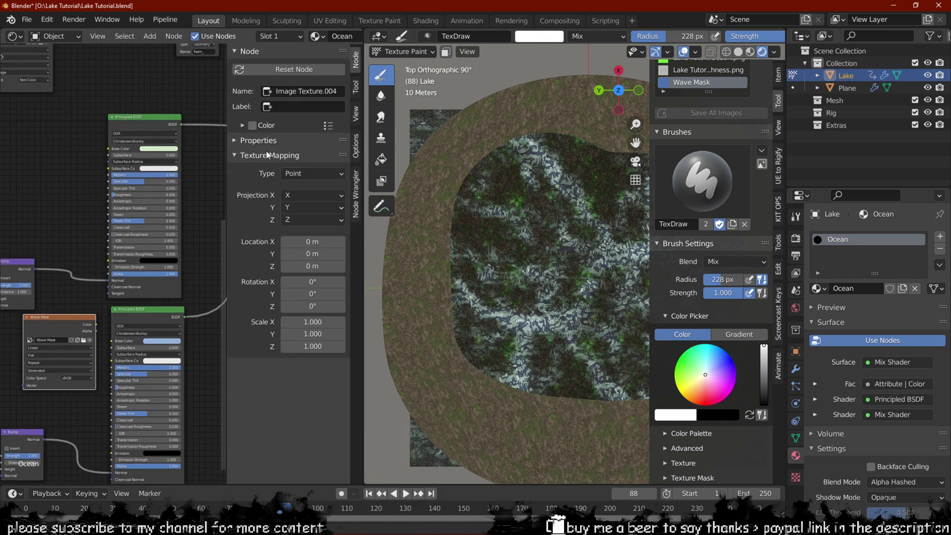
left_click(266, 153)
left_click(263, 140)
left_click(298, 279)
left_click_drag(382, 124, 382, 193)
Step: Move the Wave Mask node to the far side of the Principled BSDF nodes, below the lower Mix Shader
scroll(149, 298, "down", 5)
left_click_drag(88, 311, 194, 330)
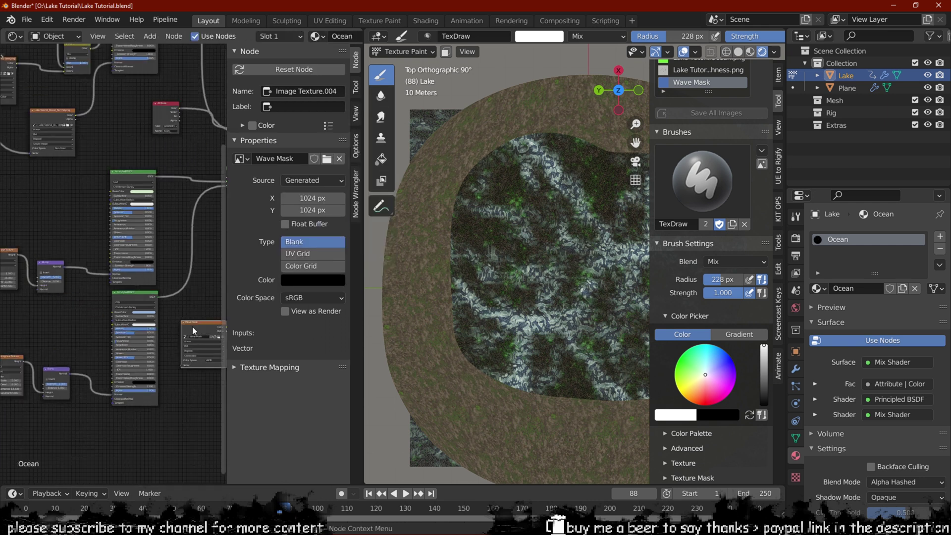
middle_click_drag(194, 331, 130, 294)
scroll(130, 293, "up", 5)
Step: Switch the viewport to solid shading, frame the whole lake and dab the black brush once at its centre
key("z")
key("n")
middle_click_drag(582, 259, 558, 239, "shift")
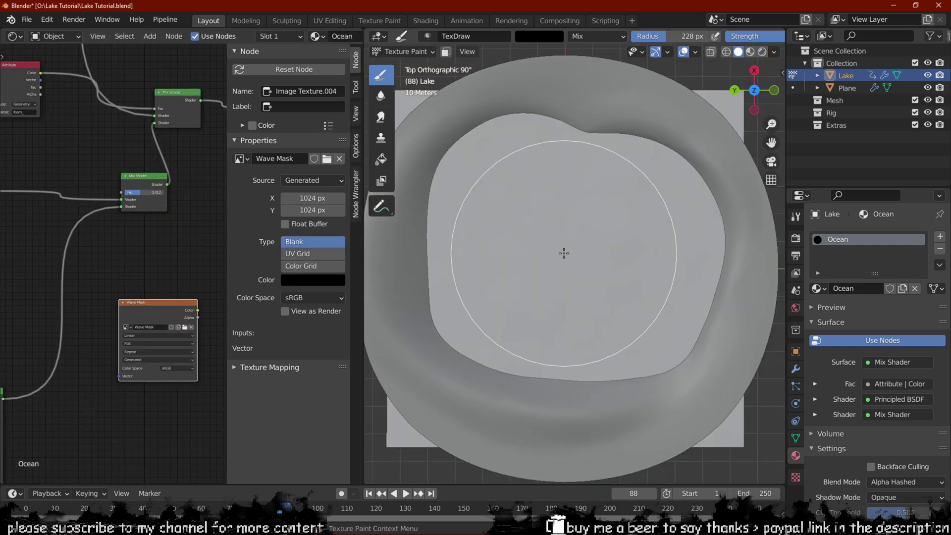
left_click(565, 253)
Step: Link the Wave Mask node's Color output to the Fac input of the lower Mix Shader
middle_click_drag(171, 280, 72, 361)
left_click_drag(20, 269, 22, 272)
middle_click_drag(65, 368, 142, 293)
scroll(142, 293, "up", 3)
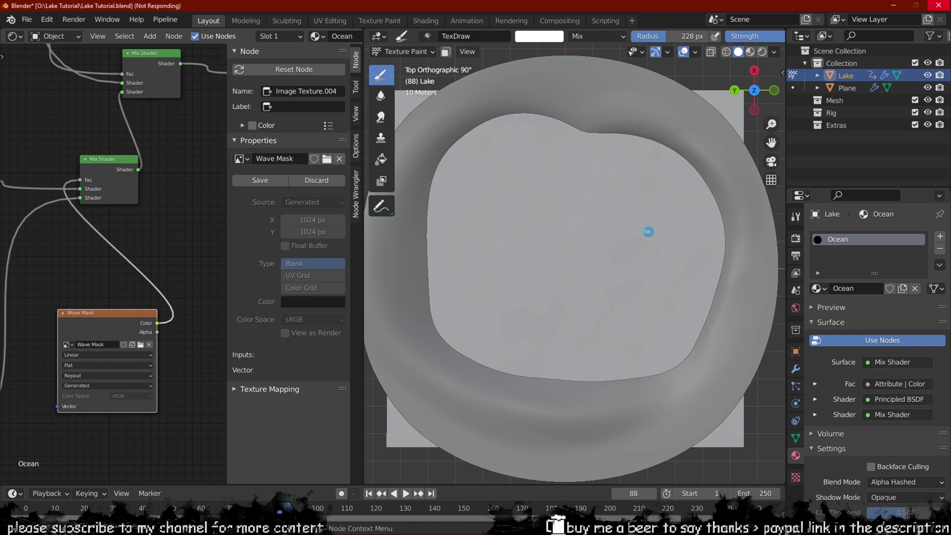
Step: Save all painted images, including the Wave Mask
middle_click_drag(614, 243, 594, 260)
scroll(573, 286, "down", 4)
key("n")
scroll(692, 275, "up", 3)
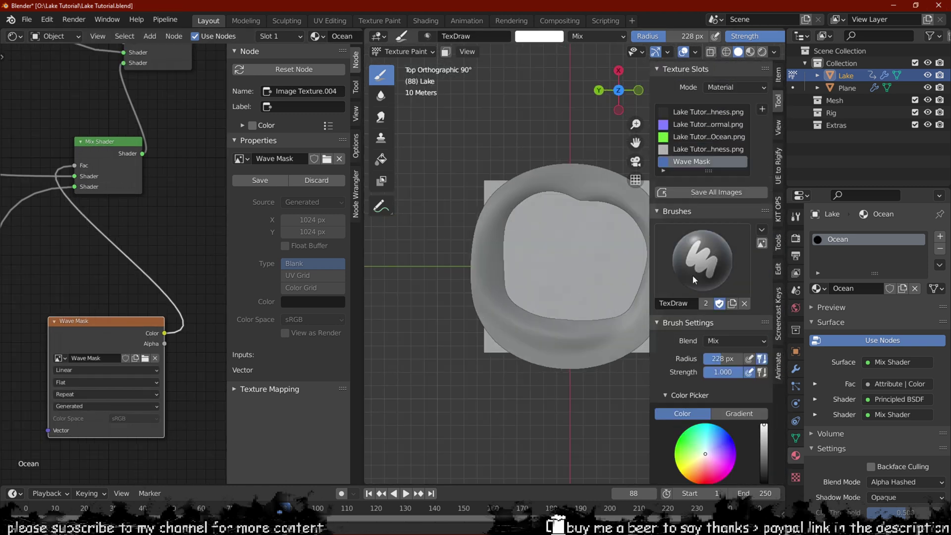
left_click(718, 231)
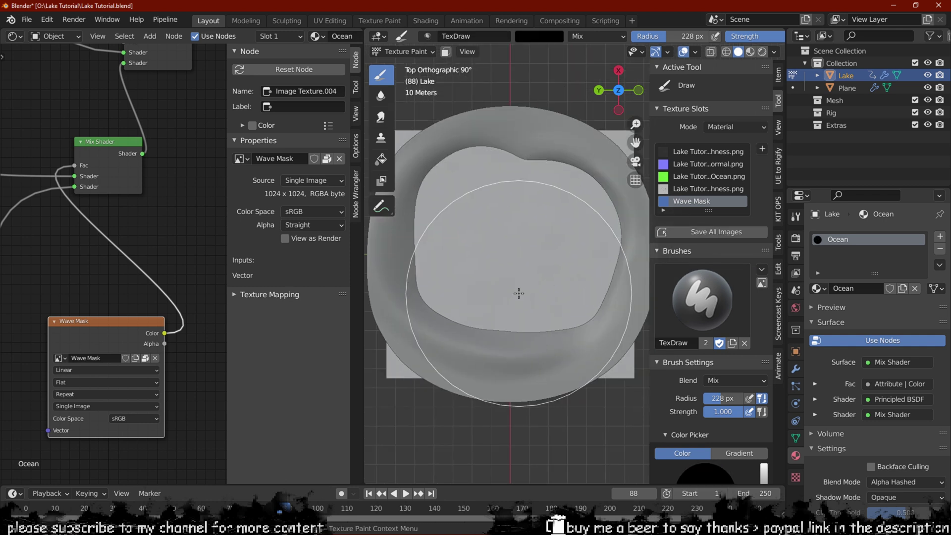
Step: Reduce the paint brush radius to 55 px and show the lake in rendered shading
key("bracketleft")
key("bracketleft")
key("bracketleft")
key("bracketleft")
scroll(563, 248, "up", 4)
middle_click_drag(563, 248, 563, 193, "shift")
left_click(408, 53)
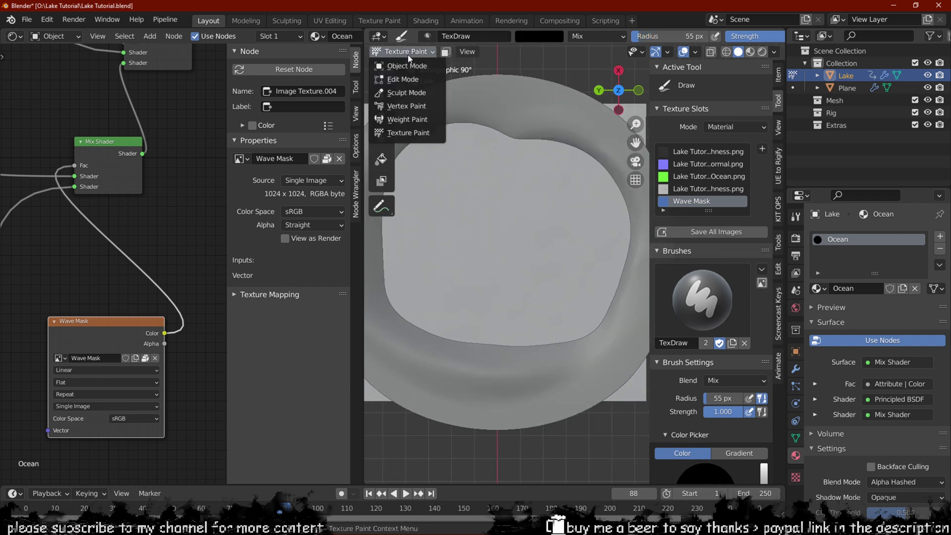
left_click(762, 51)
scroll(548, 173, "up", 3)
Step: Paint white strokes on the Wave Mask over patches of the water and along the lake's shoreline
key("x")
left_click_drag(537, 197, 503, 169)
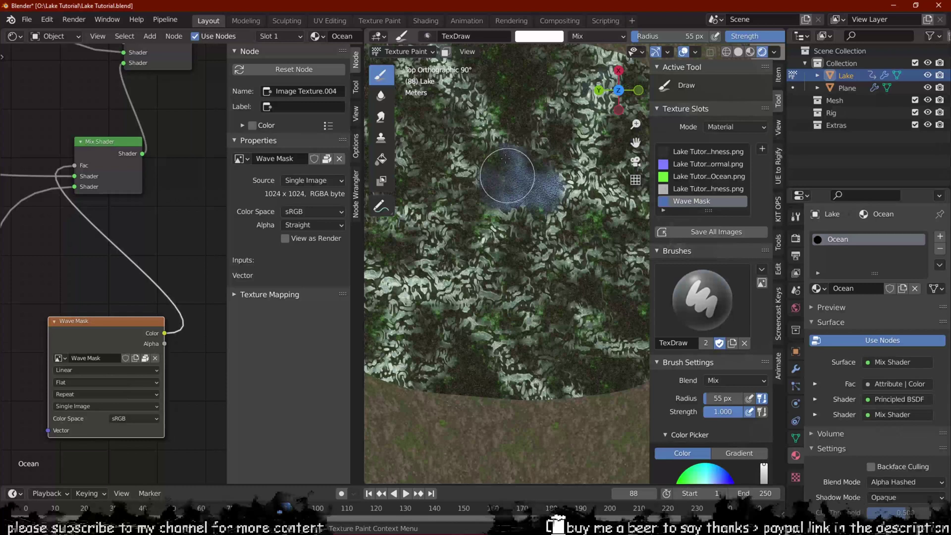
scroll(501, 168, "down", 2)
middle_click_drag(445, 74, 478, 172, "shift")
left_click(470, 169)
left_click_drag(552, 180, 622, 198)
middle_click_drag(622, 198, 572, 177, "shift")
left_click_drag(526, 414, 488, 412)
middle_click_drag(449, 416, 526, 408, "shift")
left_click_drag(490, 397, 429, 369)
Step: Examine the masked water closely from a low perspective angle and swap the brush colour to black
middle_click_drag(575, 164, 569, 130)
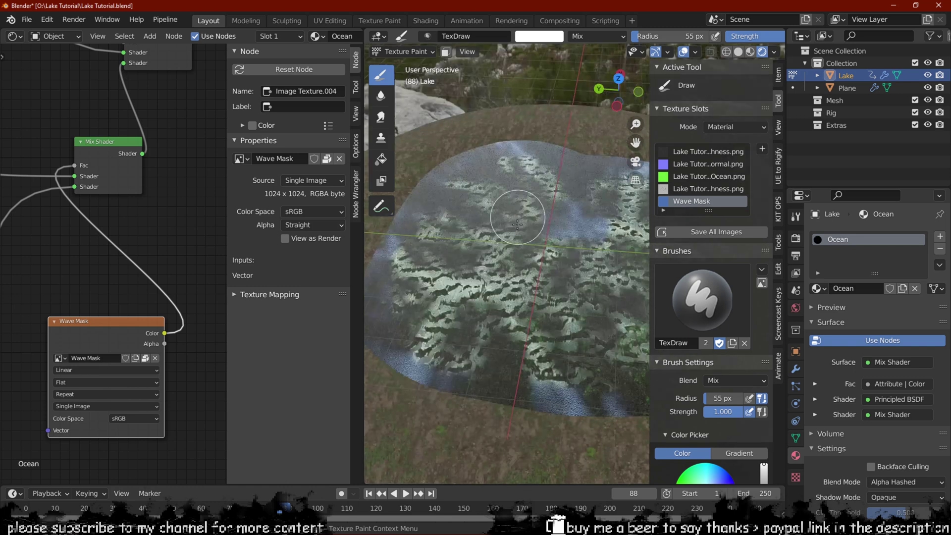
middle_click_drag(532, 168, 569, 225, "shift")
scroll(496, 270, "up", 3)
middle_click_drag(444, 262, 486, 304)
mouse_move(594, 170)
middle_mouse_down()
mouse_move(503, 187)
mouse_move(583, 207)
mouse_move(552, 401)
middle_mouse_up()
key("n")
key("x")
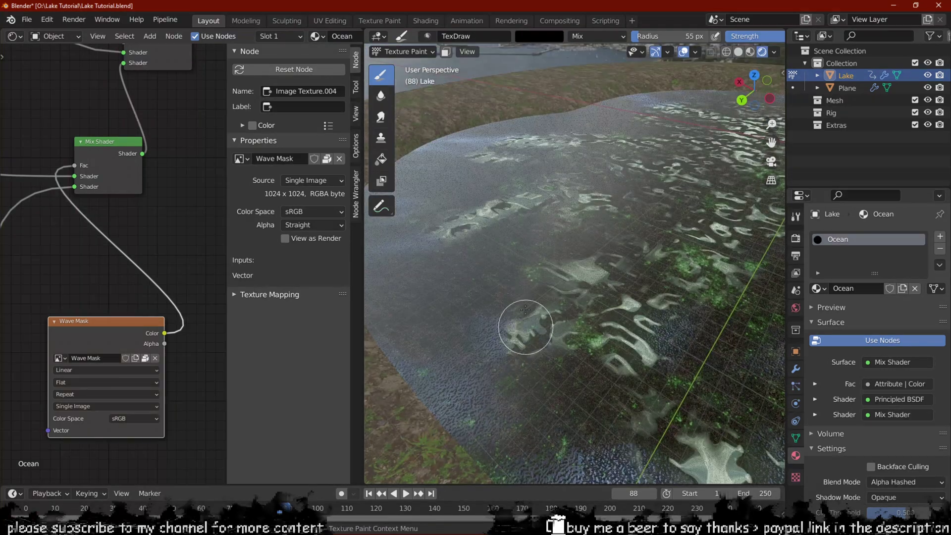
Step: Set the upper Musgrave Texture's Scale to 4 in the Ocean material and swap the brush colour to white
scroll(132, 267, "down", 6)
middle_click_drag(75, 311, 132, 268)
middle_click_drag(20, 267, 150, 259)
scroll(151, 259, "up", 4)
middle_click_drag(15, 314, 123, 344)
left_click(109, 118)
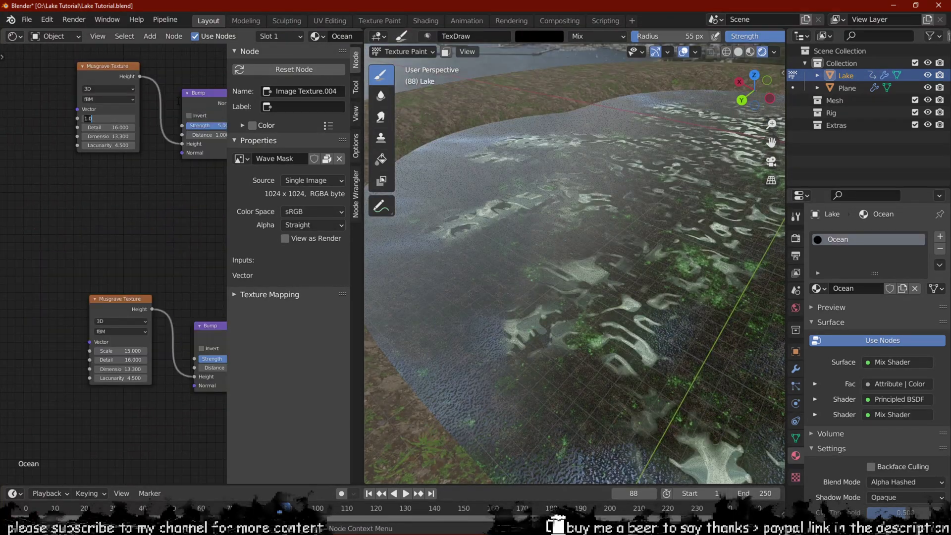
key("Return")
key("Return")
key("x")
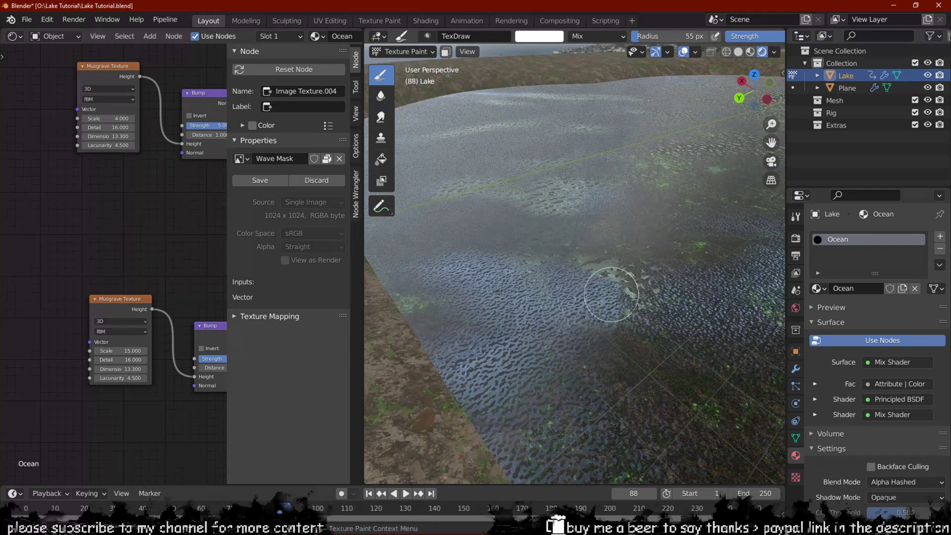
Step: Play the water animation to preview the masked waves and return the Lake to Object Mode
key("space")
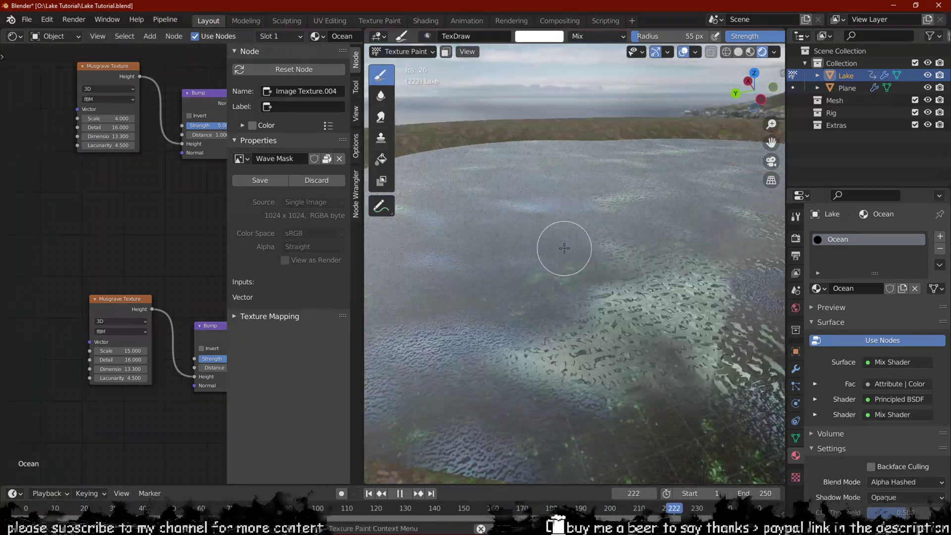
left_click(402, 52)
left_click(400, 66)
key("space")
key("space")
Step: Set the wave Scale of the Lake's Ocean modifier to 1 and check the water surface
left_click(796, 368)
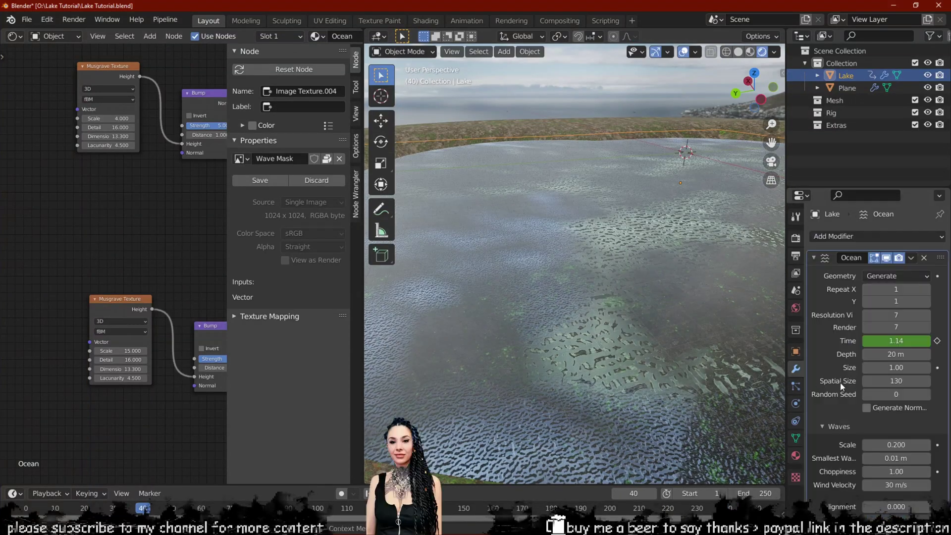
scroll(854, 369, "down", 3)
scroll(854, 369, "down", 2)
left_click(899, 345)
type("1")
key("Return")
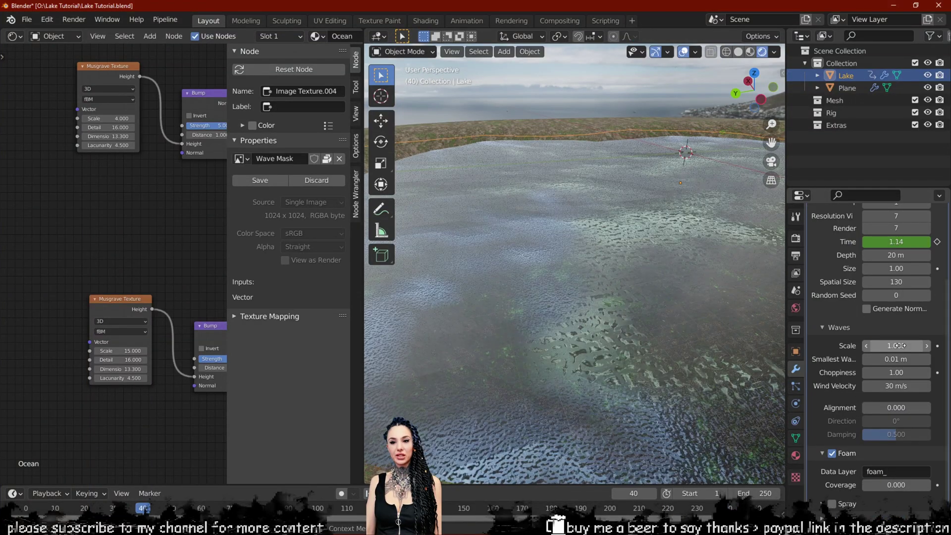
middle_click_drag(583, 280, 608, 290)
left_click(530, 51)
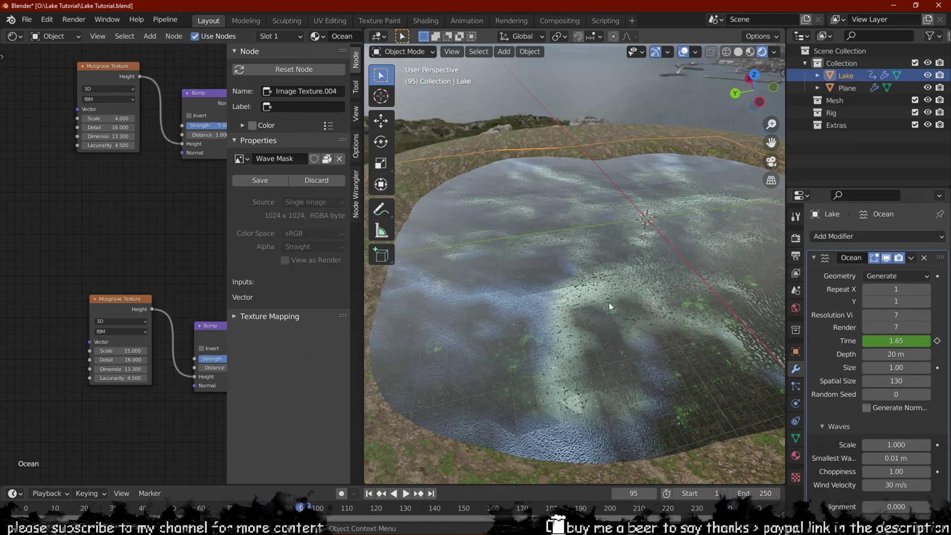
Step: Set the Ocean modifier's Viewport and Render resolution to 10
left_click(897, 315)
type("10")
key("Return")
left_click(900, 327)
type("1")
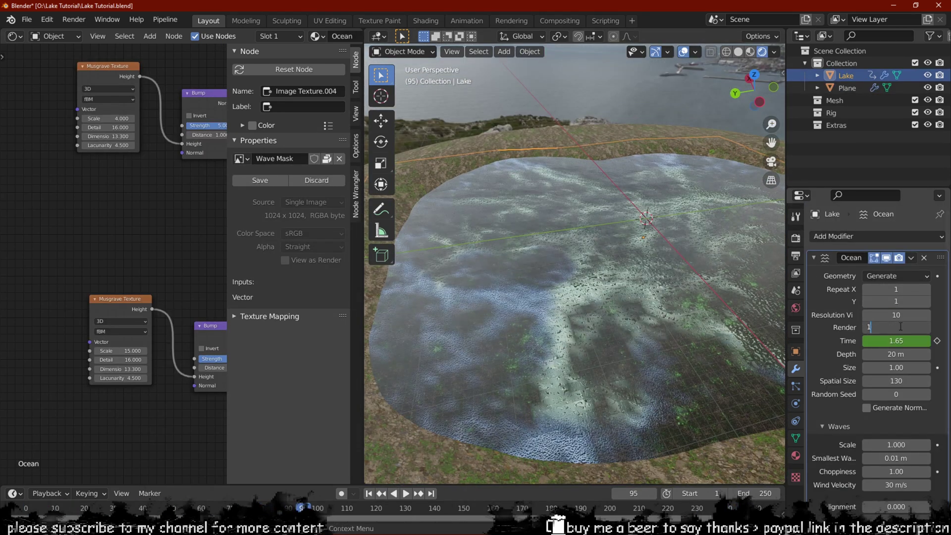
type("0")
key("Return")
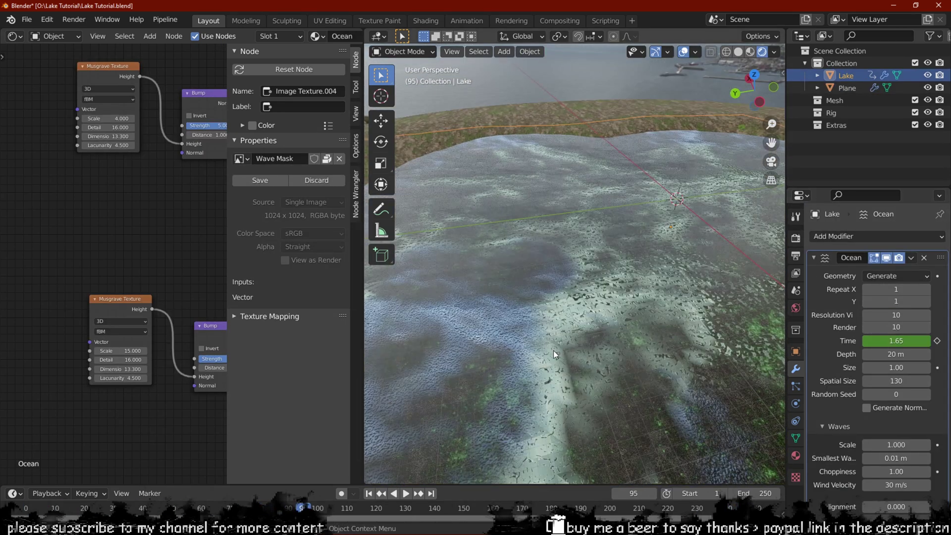
Step: Inspect the higher-resolution water and set the Ocean modifier's Size to 5
middle_click_drag(554, 349, 564, 326)
scroll(561, 320, "down", 2)
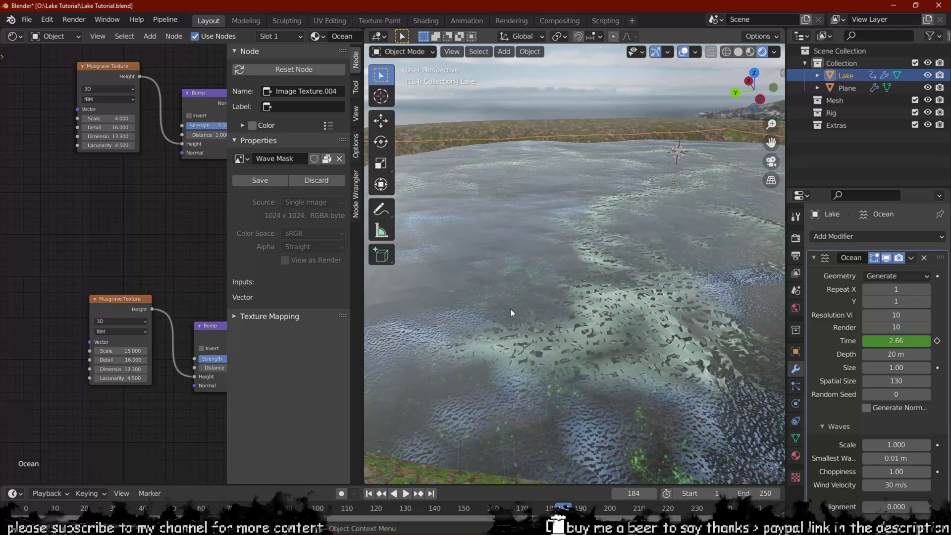
scroll(860, 358, "down", 5)
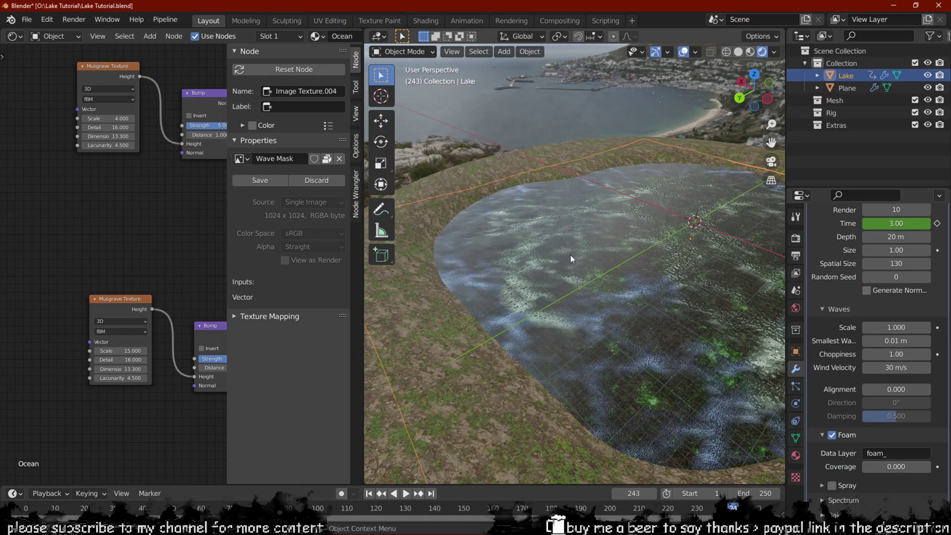
scroll(569, 255, "up", 5)
left_click(887, 250)
type("5")
key("Return")
Step: Set the Ocean modifier's Spatial Size to 42 and preview the animated water across the lake
left_click(870, 264)
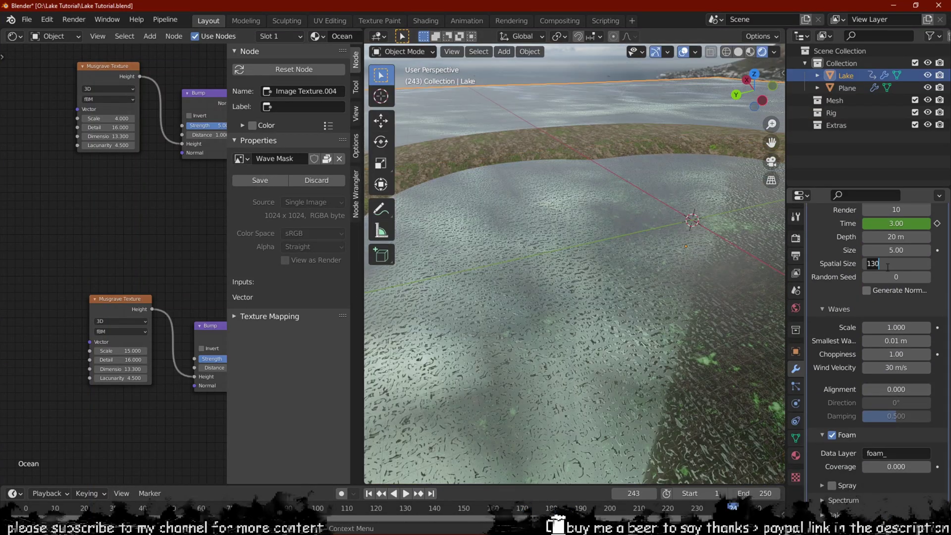
type("48")
key("Return")
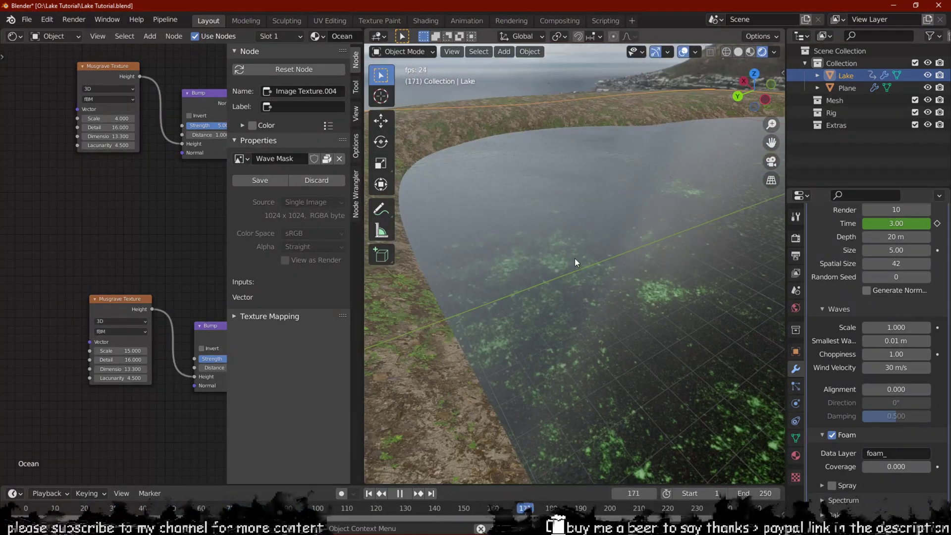
mouse_move(574, 258)
middle_mouse_down()
mouse_move(706, 272)
mouse_move(619, 358)
mouse_move(592, 214)
middle_mouse_up()
key("space")
Step: Compare the lake in solid and rendered shading and switch the Lake back to Texture Paint mode
left_click(739, 52)
left_click(761, 52)
left_click(404, 51)
left_click(419, 128)
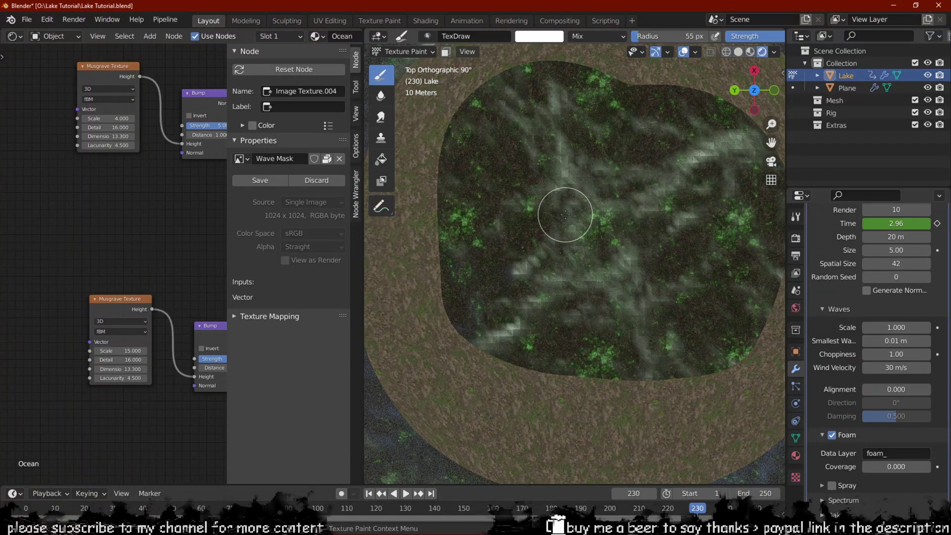
Step: Paint white strokes on the Wave Mask near the middle of the lake
key("x")
left_click_drag(580, 181, 573, 234)
scroll(607, 261, "up", 2)
left_click_drag(658, 198, 628, 275)
Step: Swap the brush colour to black and enlarge the brush radius to 228 px
key("x")
key("f")
left_click(599, 219)
scroll(598, 218, "down", 2)
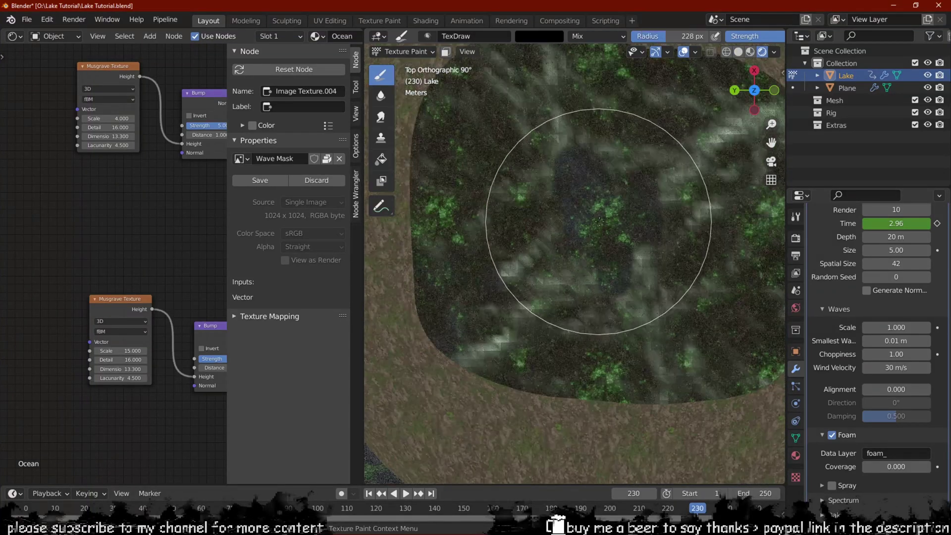
Step: Swap the brush colour to white and reduce the brush radius to 86 px
key("x")
key("bracketleft")
key("bracketleft")
key("bracketleft")
key("bracketleft")
key("bracketleft")
key("bracketleft")
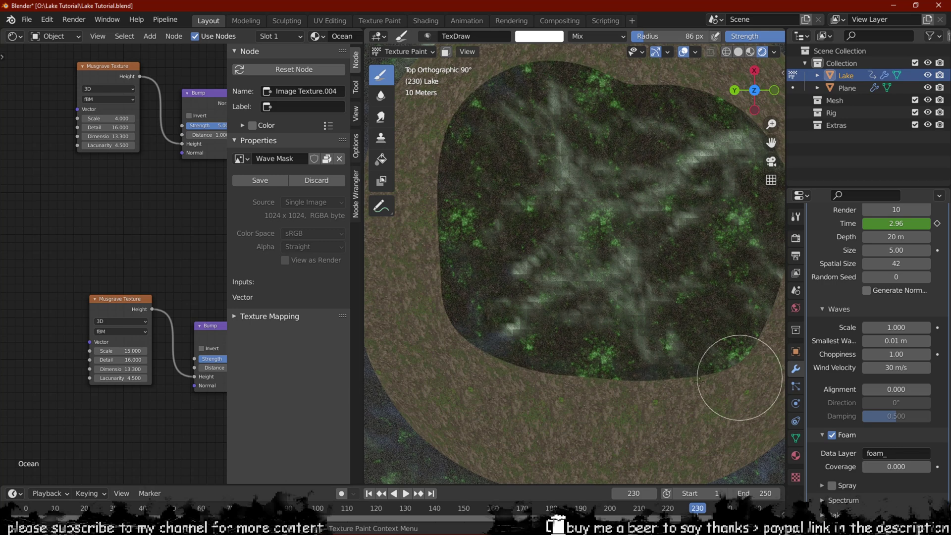
middle_click_drag(699, 381, 655, 393, "shift")
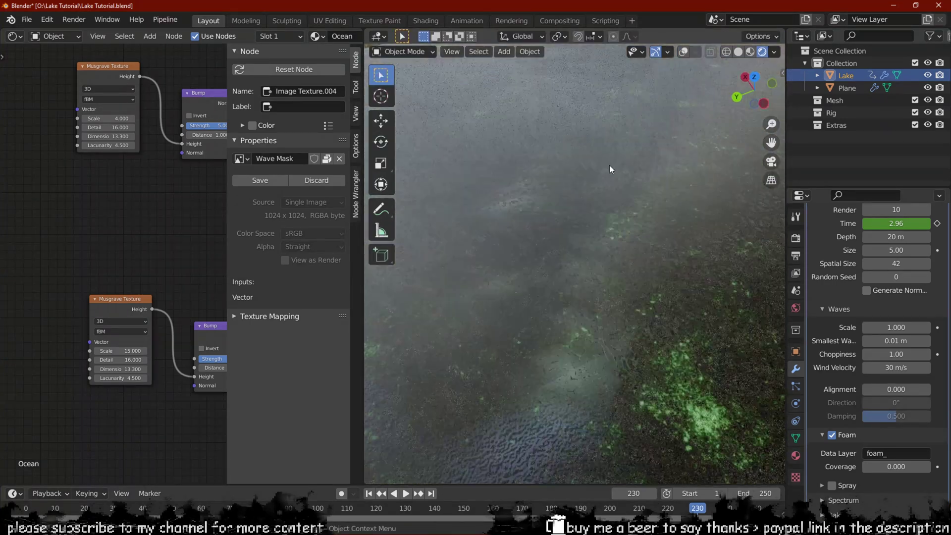
Step: Play the water animation and try a Scale of 1 on the upper Musgrave Texture
key("space")
middle_click_drag(210, 286, 136, 235)
scroll(93, 299, "up", 1)
left_click(43, 302)
type("5")
key("Return")
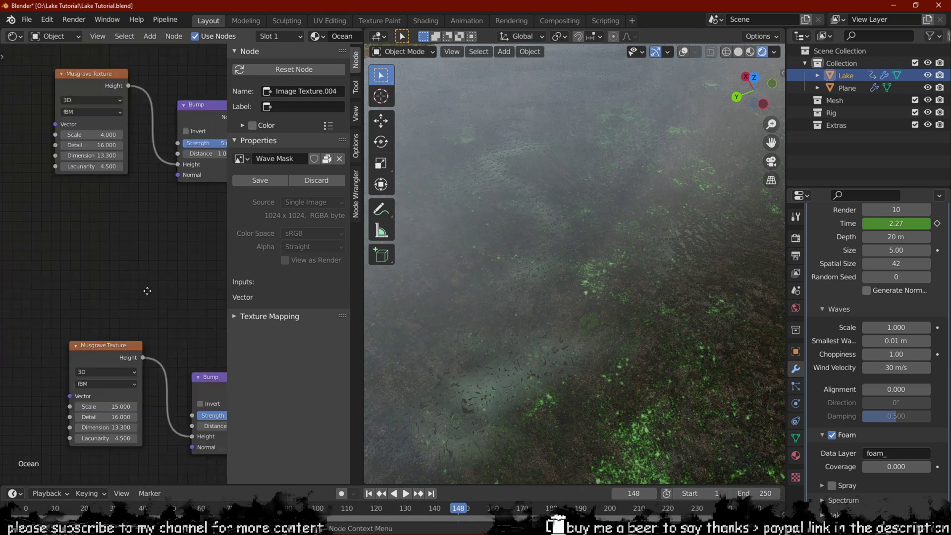
left_click(106, 152)
type("1")
key("Return")
Step: Set the upper Musgrave Texture's Scale to 5 while the water animation plays
scroll(645, 265, "down", 4)
scroll(645, 265, "up", 3)
key("space")
left_click(115, 152)
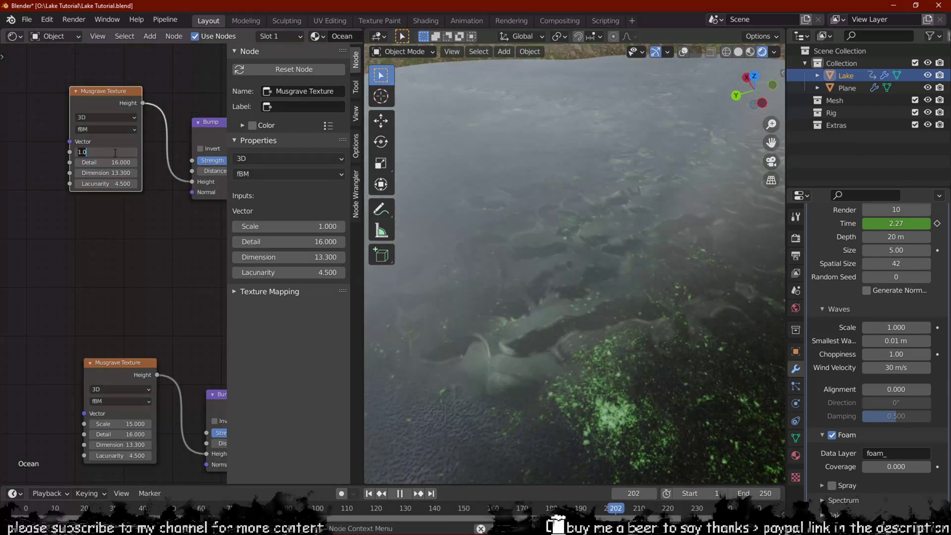
key("Return")
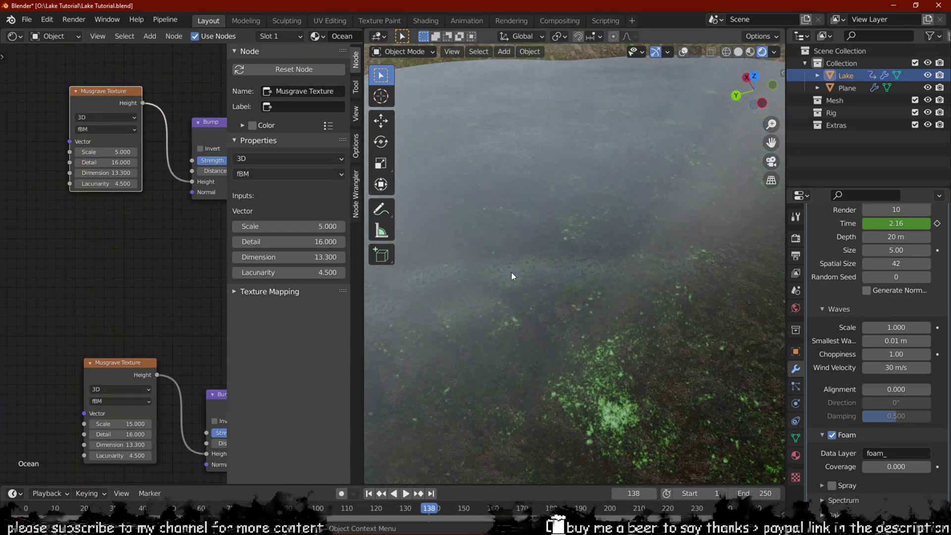
Step: Set the upper Musgrave Texture's Dimension to 38.4, Lacunarity to 6.5 and Detail to 0.2
key("space")
left_click_drag(105, 173, 133, 173)
left_click_drag(106, 183, 79, 184)
left_click_drag(135, 163, 75, 163)
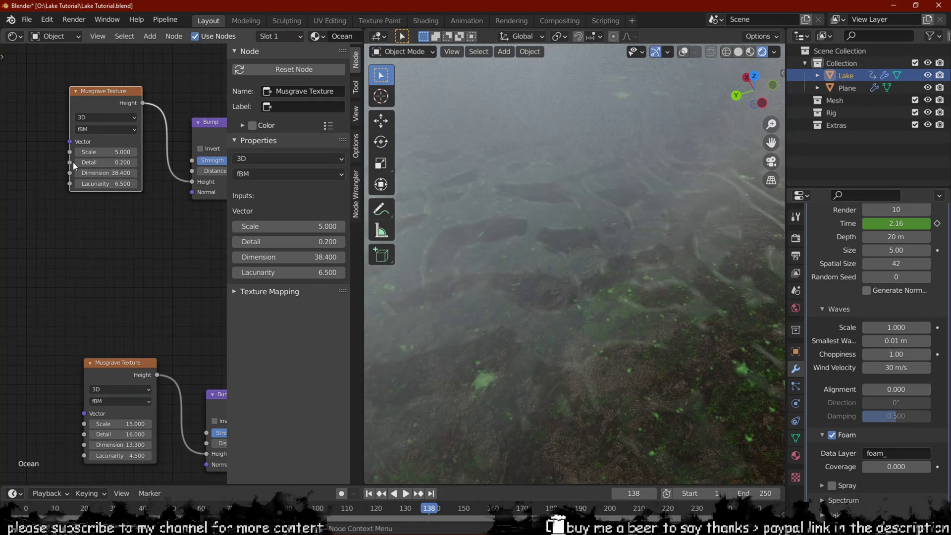
Step: Set the upper Bump's Strength to 1 and its Musgrave Texture's Detail to 0.4 and Lacunarity to 16.5, previewing the lake
middle_click_drag(96, 215, 37, 237)
mouse_move(184, 183)
left_mouse_down()
mouse_move(139, 183)
mouse_move(194, 183)
left_mouse_up()
mouse_move(47, 185)
left_mouse_down()
mouse_move(72, 185)
mouse_move(32, 185)
left_mouse_up()
left_click_drag(47, 195, 30, 206)
key("space")
middle_click_drag(577, 257, 505, 174)
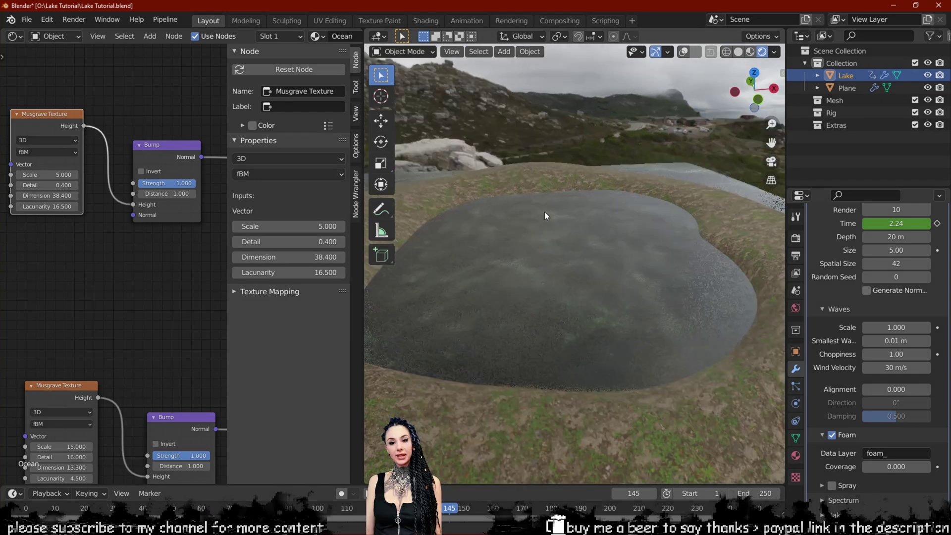
middle_click_drag(545, 212, 534, 263)
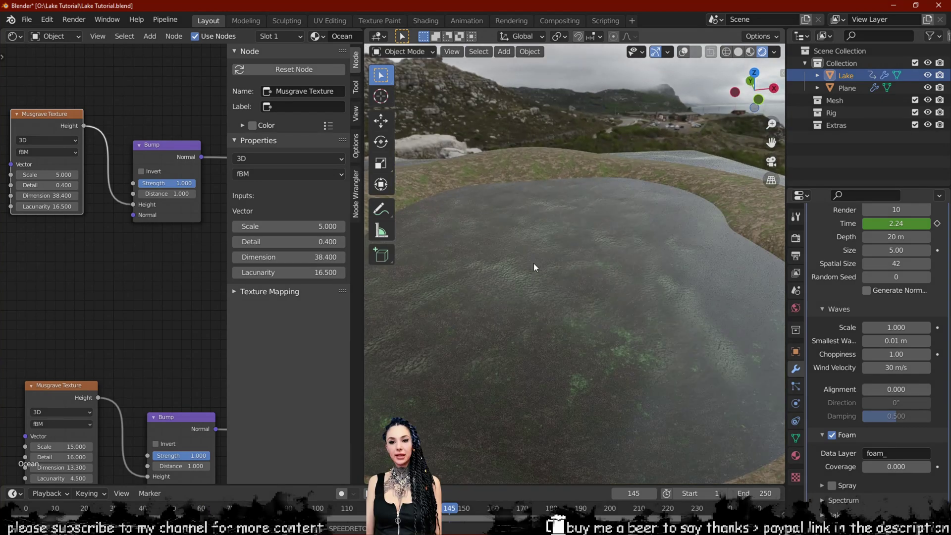
Step: Add a Sun light raised about 45.3 m above the lake and tilted about -34.1° around X
key("shift+a")
mouse_move(495, 415)
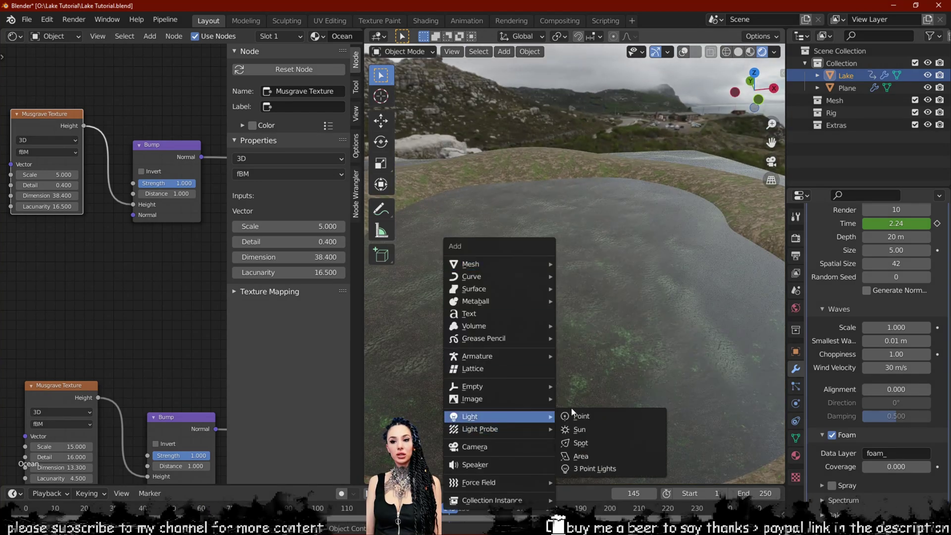
left_click(585, 429)
middle_click_drag(685, 223, 709, 66)
key("g")
key("z")
left_click(601, 77)
middle_click_drag(602, 76, 493, 128)
scroll(526, 158, "up", 1)
middle_click_drag(523, 169, 578, 213)
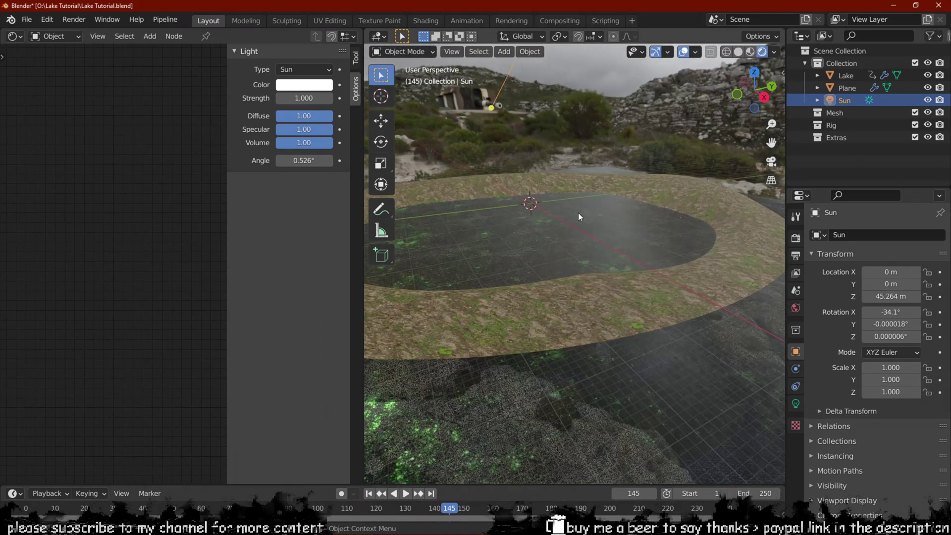
Step: Set the Sun light's strength to 10 and preview the animated water under it
left_click(795, 404)
left_click(879, 321)
type("10")
key("Return")
scroll(564, 257, "up", 3)
key("space")
middle_click_drag(563, 257, 549, 276)
key("space")
Step: Select the Lake and add Texture Coordinate and Mapping nodes to the upper Musgrave Texture
left_click(559, 290)
middle_click_drag(117, 285, 121, 254)
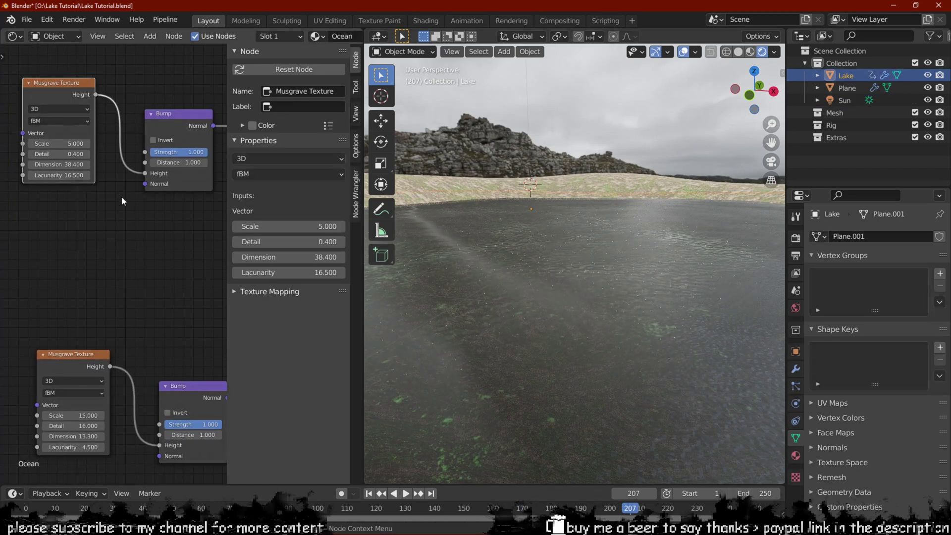
scroll(63, 250, "down", 3)
key("ctrl+t")
middle_click_drag(64, 250, 227, 218)
scroll(115, 230, "up", 3)
scroll(115, 230, "up", 1)
middle_click_drag(115, 230, 49, 325)
middle_click_drag(121, 319, 98, 304)
scroll(83, 234, "down", 2)
middle_click_drag(208, 248, 69, 304)
Step: Change the upper water Principled BSDF's Base Color to muted teal and its Roughness to 0.173, and preview the animation
left_click(170, 92)
left_click(174, 123)
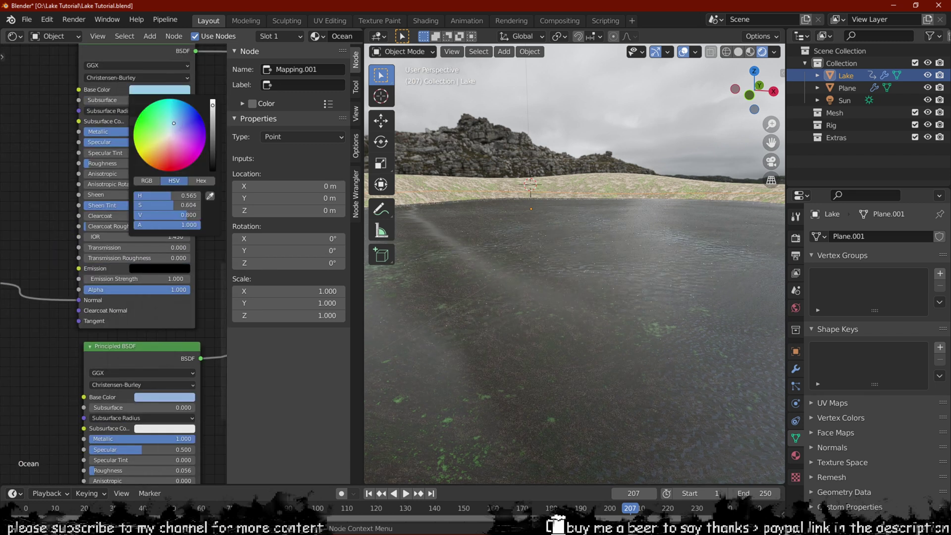
mouse_move(213, 115)
left_mouse_down()
mouse_move(212, 129)
mouse_move(213, 117)
left_mouse_up()
left_click(172, 120)
left_click(177, 312)
left_click_drag(179, 289, 143, 289)
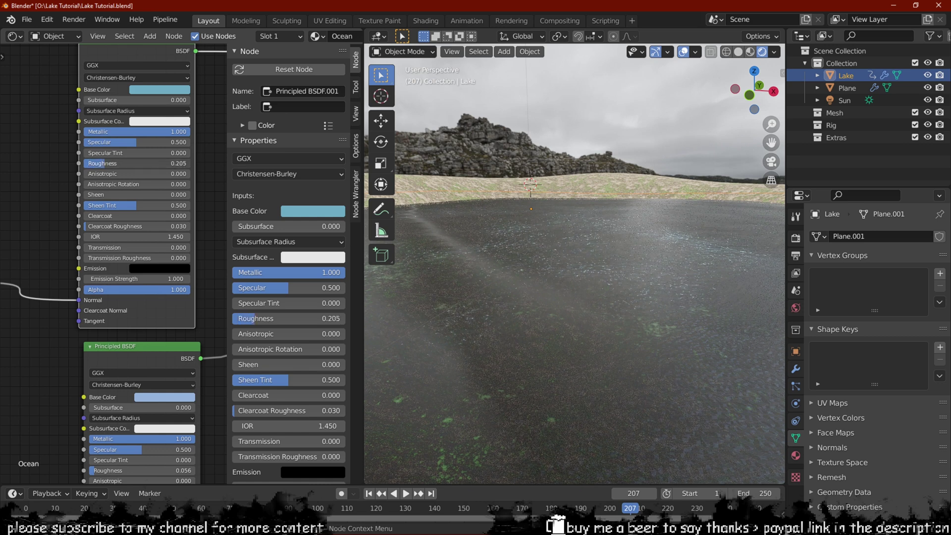
key("space")
middle_click_drag(611, 290, 519, 263)
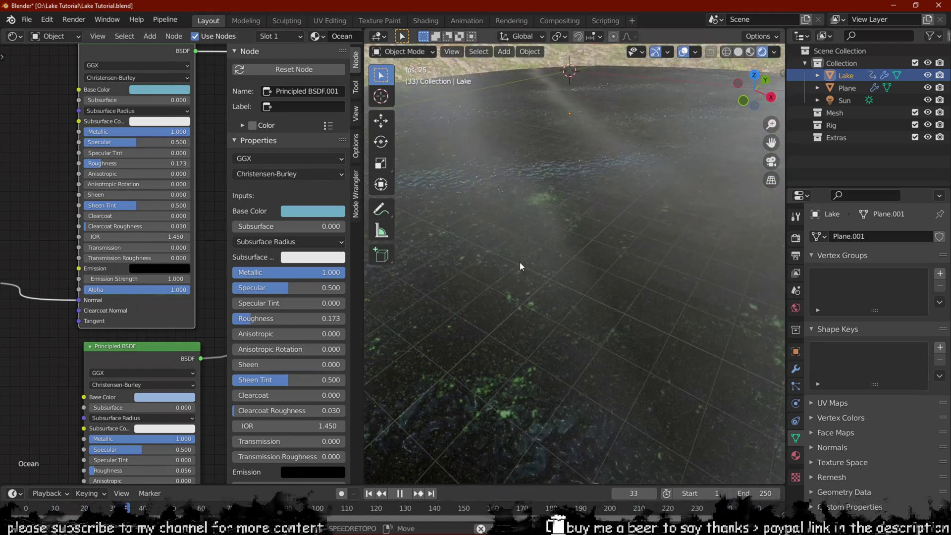
key("space")
Step: View the lake from above, hide the node editor's sidebar and save the file
middle_click_drag(507, 189, 476, 326)
key("KP_7")
scroll(447, 268, "down", 4)
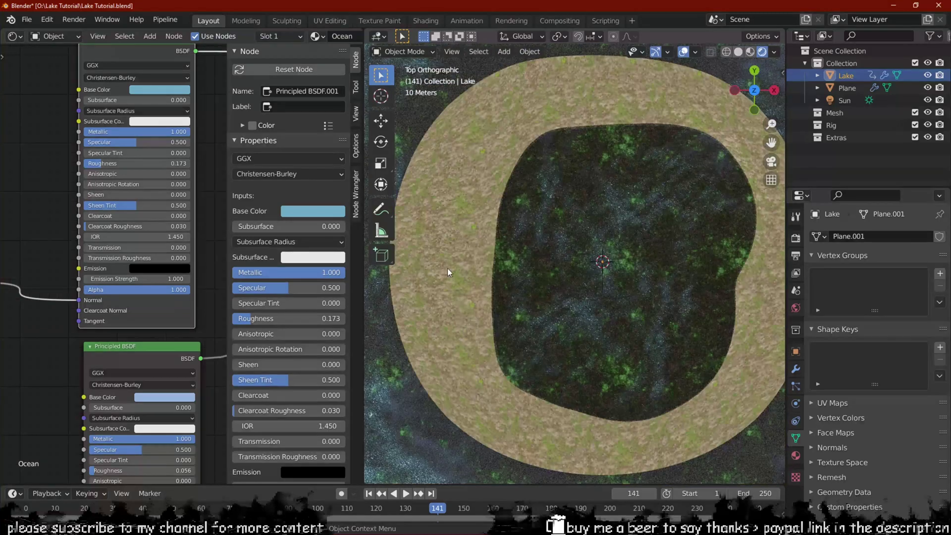
scroll(205, 239, "up", 1)
scroll(205, 239, "down", 9)
middle_click_drag(205, 239, 124, 478)
middle_click_drag(130, 246, 182, 296)
key("n")
middle_click_drag(85, 232, 0, 94)
scroll(151, 236, "up", 2)
left_click_drag(147, 264, 142, 303)
middle_click_drag(162, 162, 257, 327)
key("ctrl+s")
Step: Duplicate the textured Principled BSDF and place the copy above the original
scroll(195, 206, "up", 2)
left_click(208, 195)
scroll(213, 193, "down", 3)
middle_click_drag(232, 189, 224, 257)
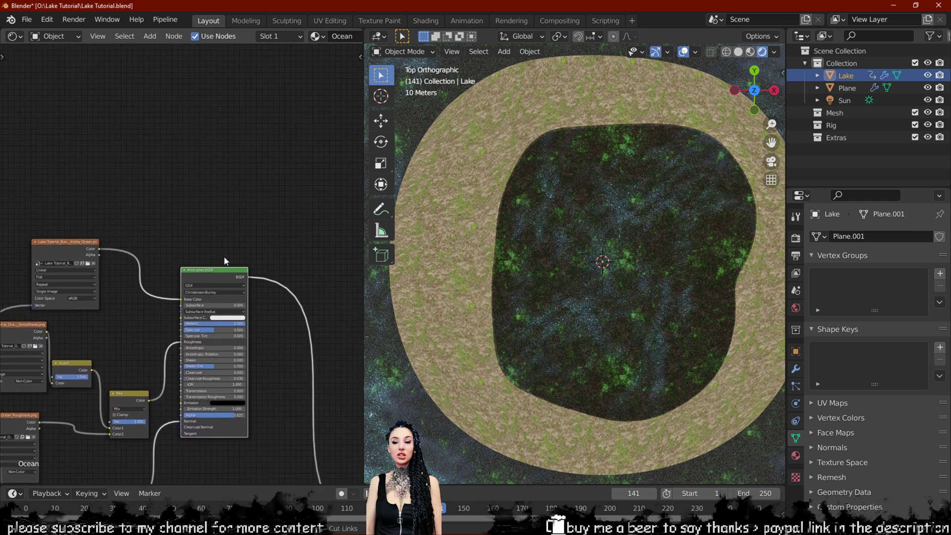
key("shift+d")
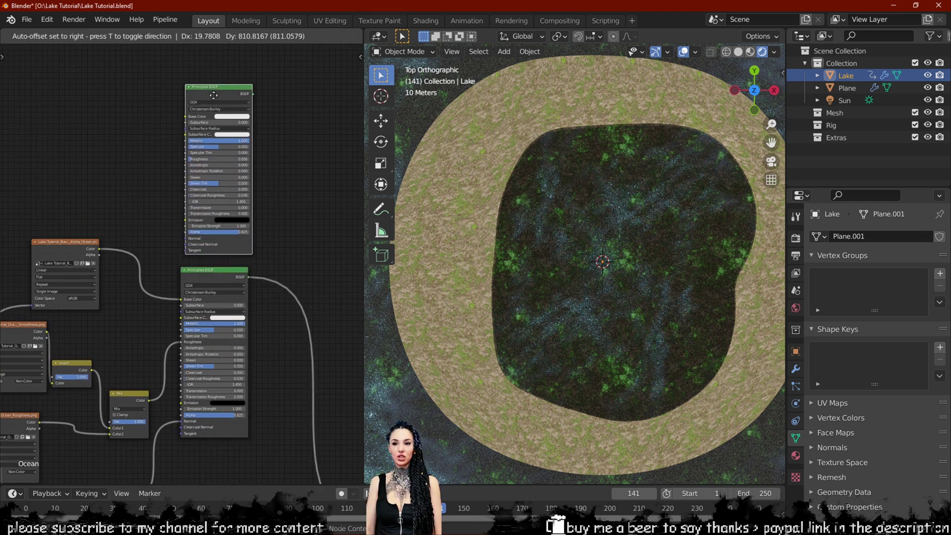
left_click(213, 95)
Step: Set the duplicated Principled BSDF's Alpha to 0.305 and its Base Color to a pale cream
middle_click_drag(184, 125, 156, 169)
scroll(154, 175, "up", 2)
scroll(164, 182, "up", 1)
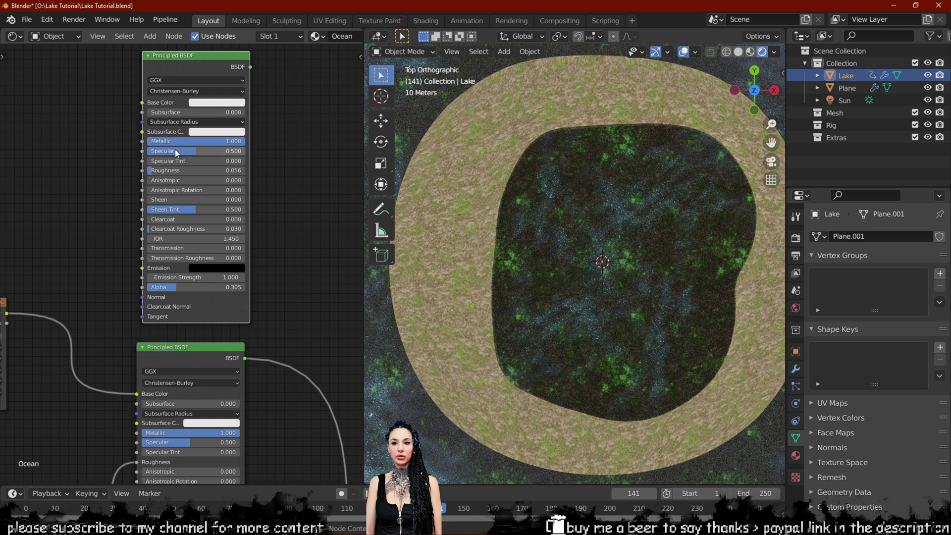
left_click(243, 103)
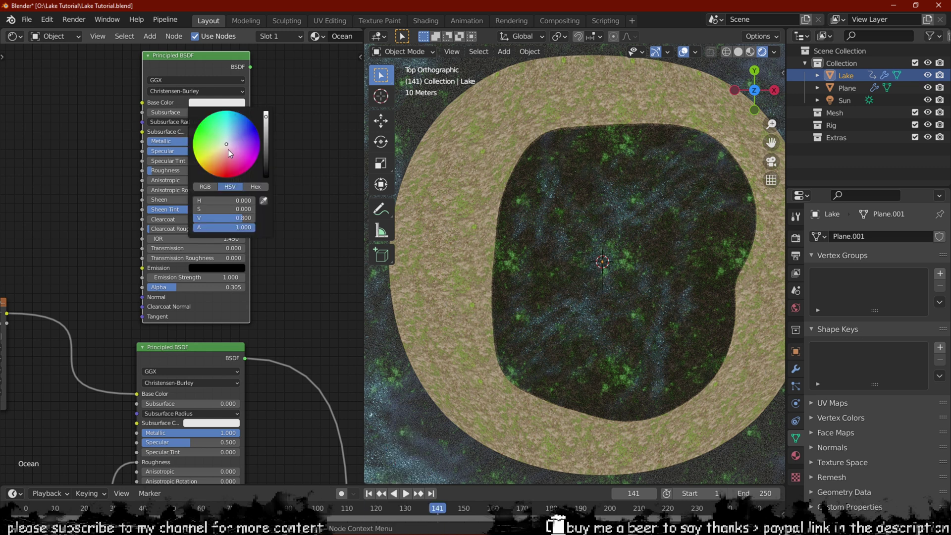
Step: Duplicate the Mix Shader beside the textured shaders and connect the new Principled BSDF to its first shader input
scroll(221, 206, "down", 3)
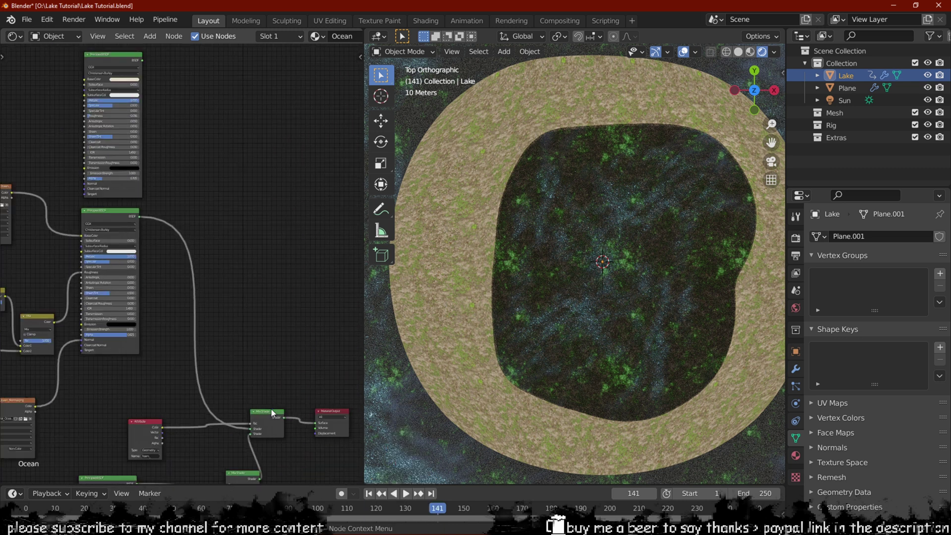
key("shift+d")
left_click(235, 285)
scroll(219, 228, "up", 3)
middle_click_drag(219, 228, 179, 276)
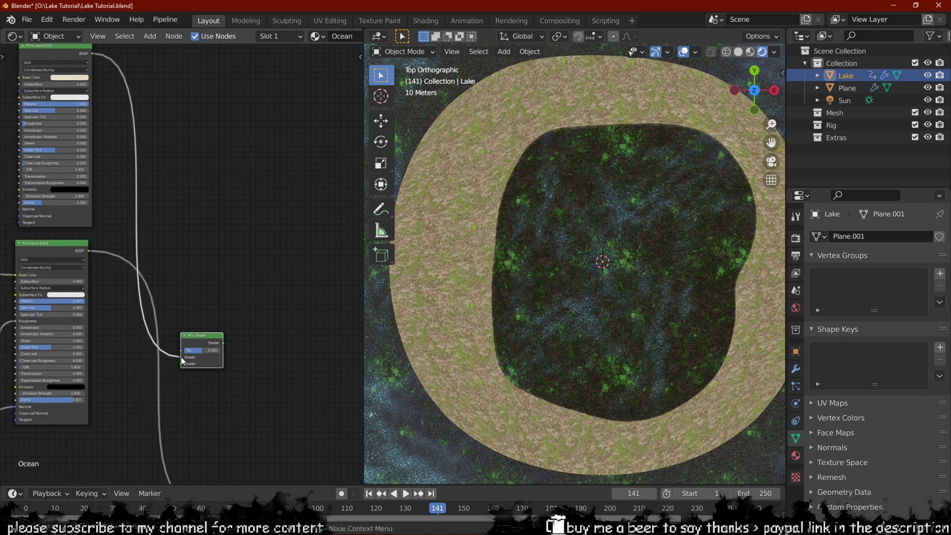
Step: Switch the Lake to Texture Paint mode and add a black paint slot named Moss Mask
left_click(386, 52)
left_click(385, 134)
scroll(630, 261, "up", 1)
key("n")
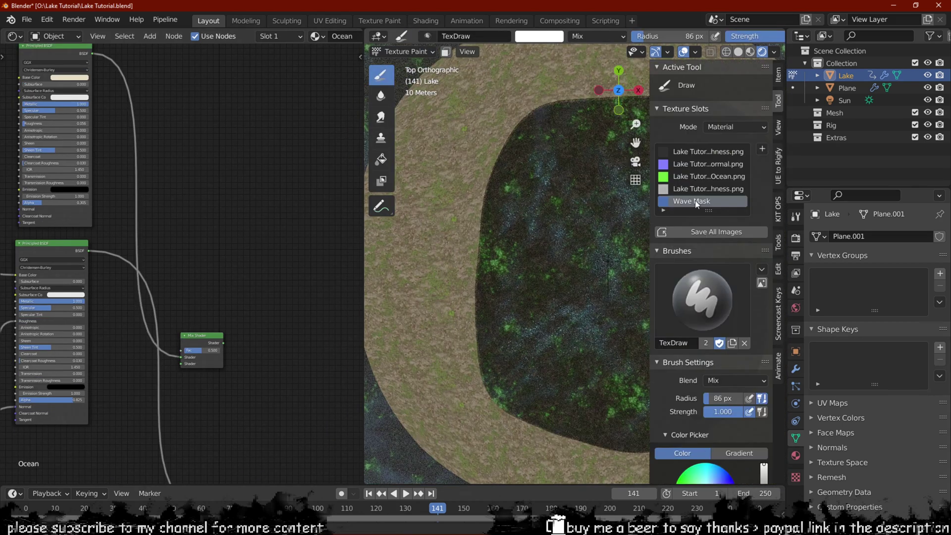
left_click(762, 149)
left_click(766, 167)
key("Return")
left_click(828, 233)
left_click_drag(858, 85, 858, 149)
left_click(766, 298)
left_click(711, 235)
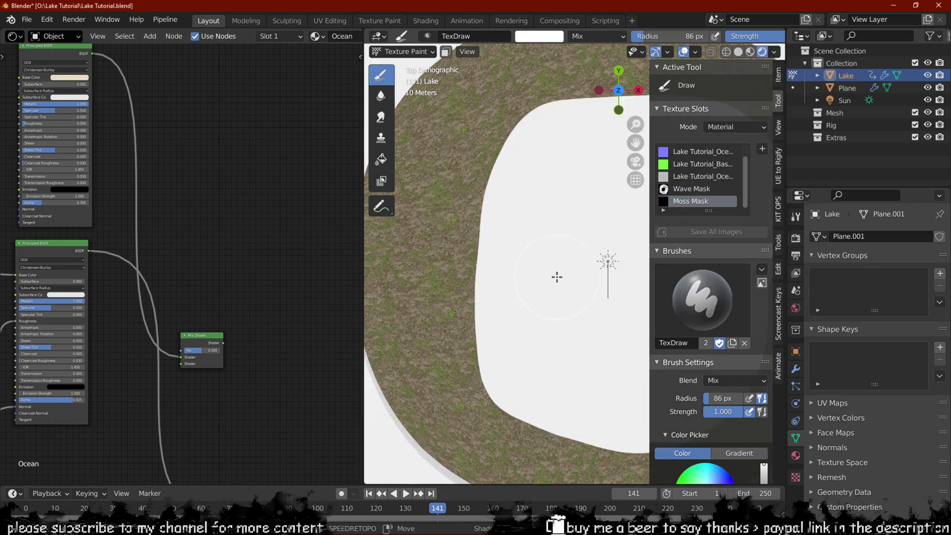
Step: Compare the lake from above in solid and rendered shading
middle_click_drag(557, 277, 496, 277, "shift")
scroll(498, 247, "down", 1)
key("x")
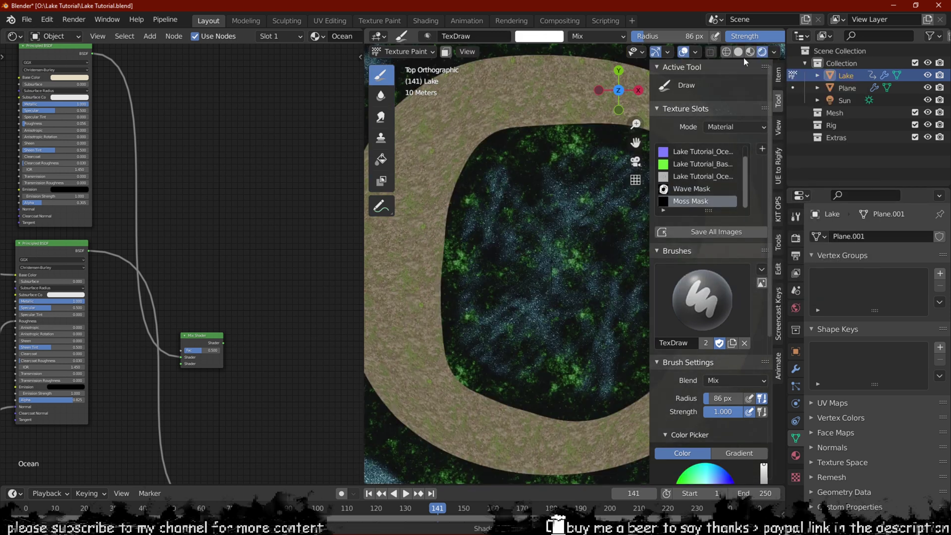
left_click(738, 51)
left_click(762, 51)
Step: Detach the Moss Mask image node from the water shader and place it above the new Mix Shader
scroll(120, 370, "down", 2)
middle_click_drag(120, 370, 137, 253)
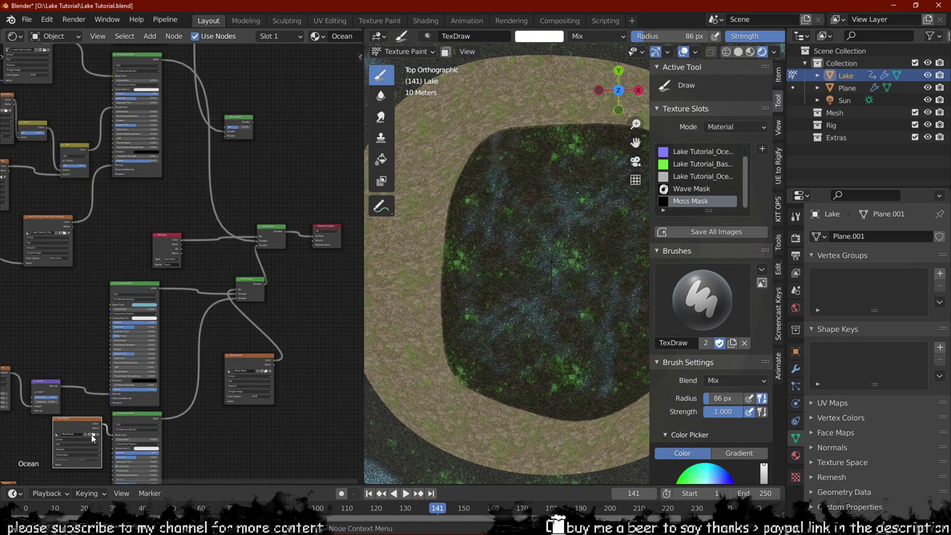
left_click_drag(85, 417, 290, 124)
middle_click_drag(290, 123, 241, 266)
scroll(242, 265, "up", 4)
left_click_drag(241, 267, 164, 127)
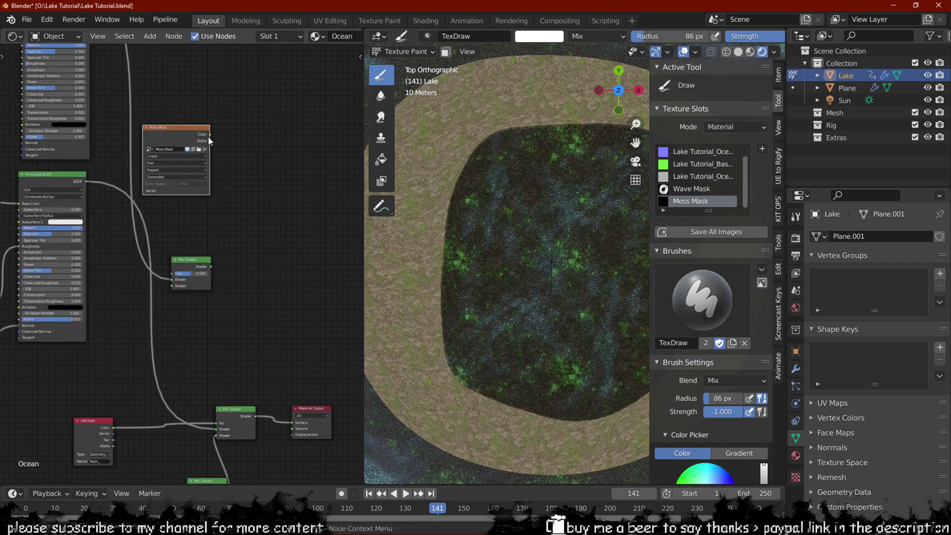
Step: Connect the Moss Mask colour to the new Mix Shader's Fac and reroute the textured Principled BSDF to its second shader input
left_click_drag(214, 202, 171, 275)
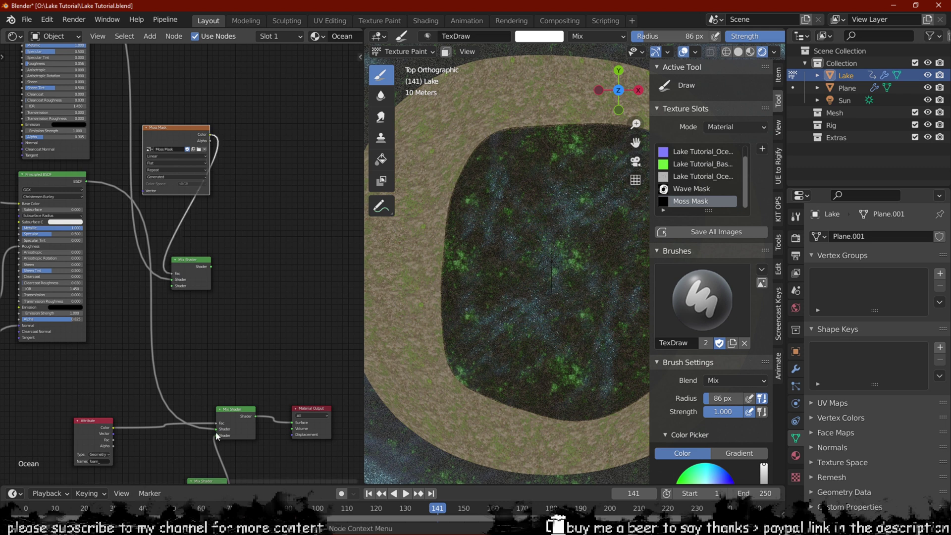
left_click_drag(216, 432, 171, 287)
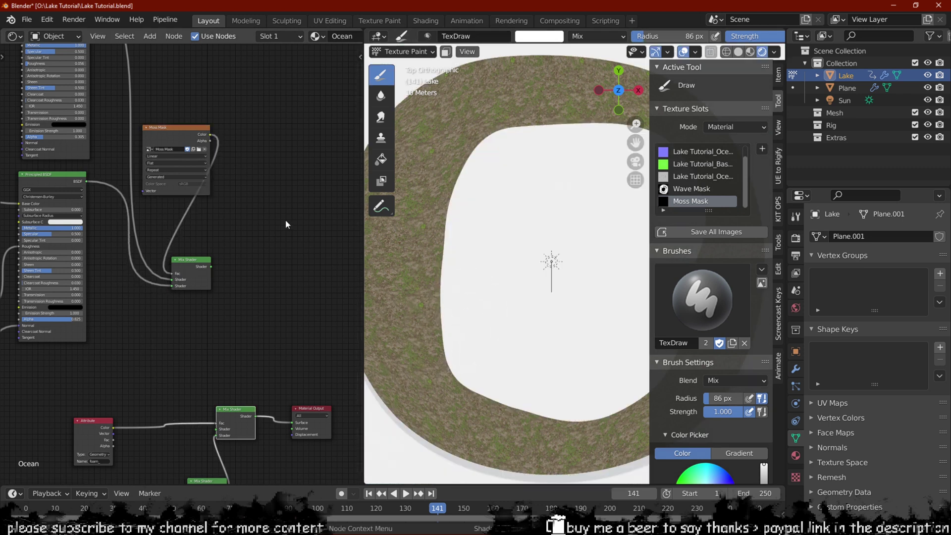
scroll(214, 267, "up", 1)
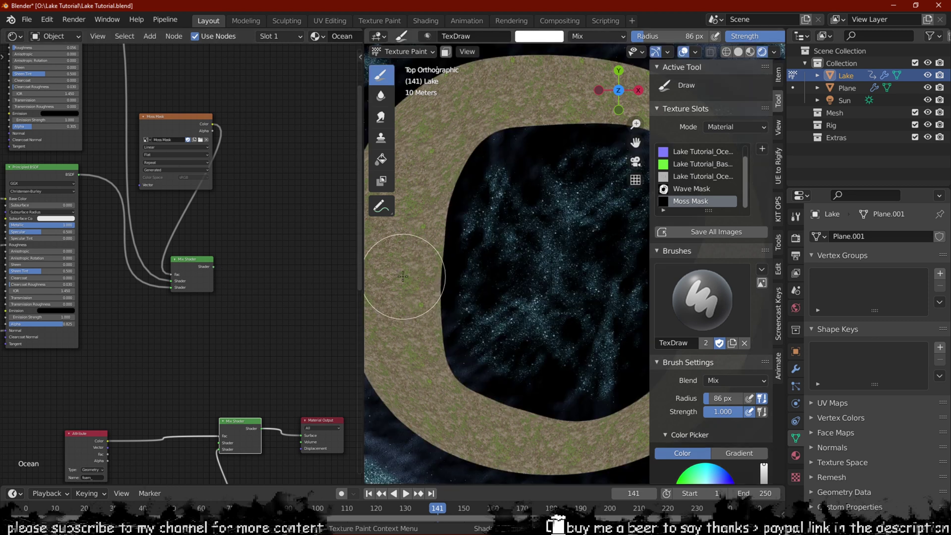
Step: Make Wave Mask the active paint slot, set the brush colour to black and view the lake at an angle
middle_click_drag(415, 299, 452, 217)
scroll(245, 241, "down", 4)
middle_click_drag(278, 221, 299, 141)
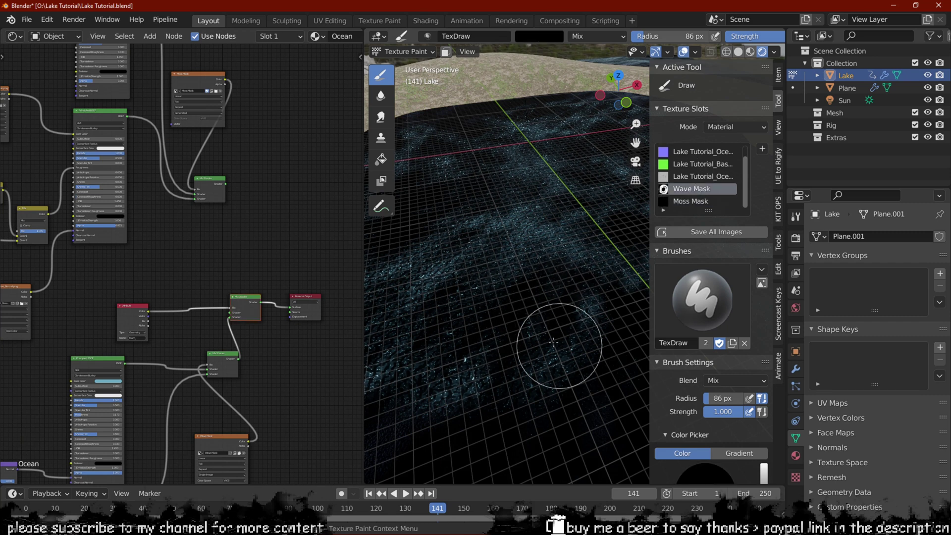
scroll(604, 262, "down", 4)
middle_click_drag(565, 242, 494, 245)
middle_click_drag(438, 200, 450, 235)
scroll(168, 278, "up", 4)
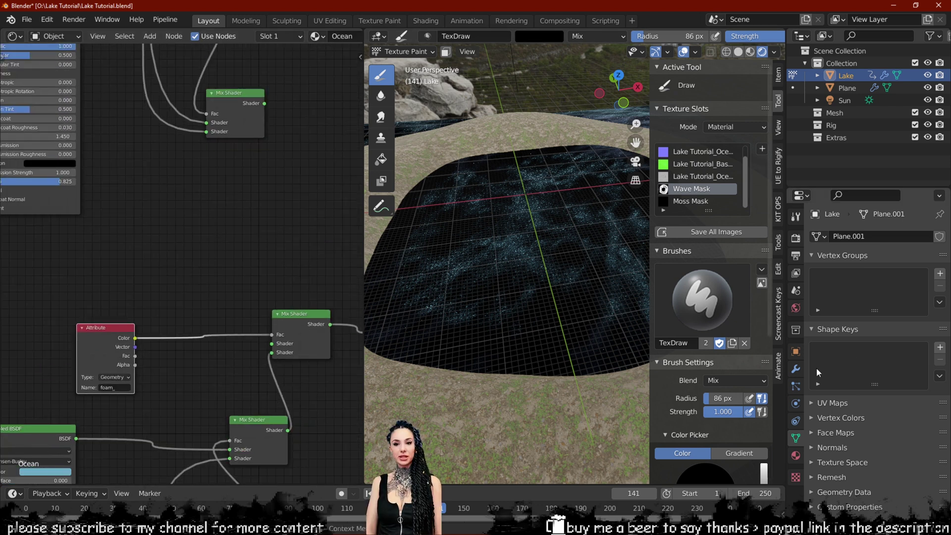
Step: Set the Ocean modifier's foam Coverage to 0.2, try 0.3 and return it to 0.2
left_click(796, 369)
scroll(828, 387, "down", 8)
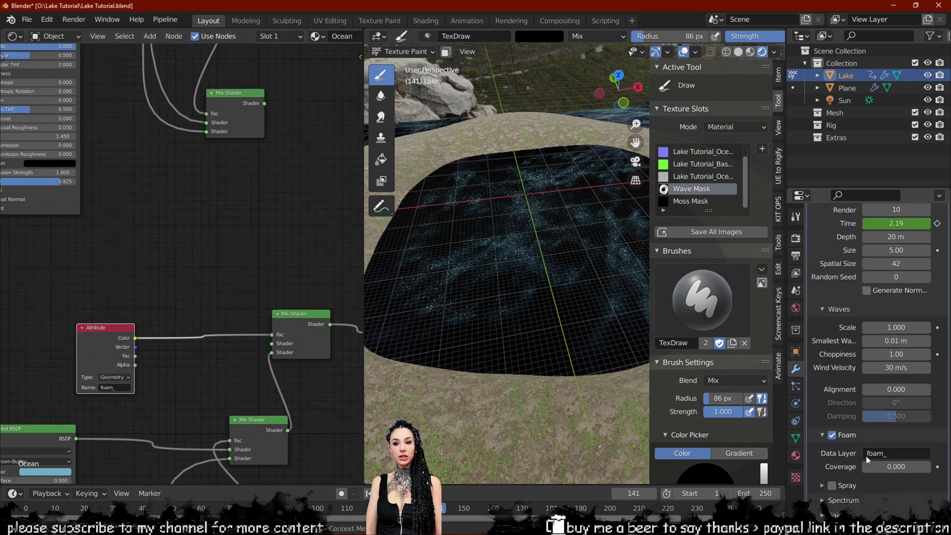
left_click(926, 467)
left_click(926, 467)
scroll(447, 200, "up", 2)
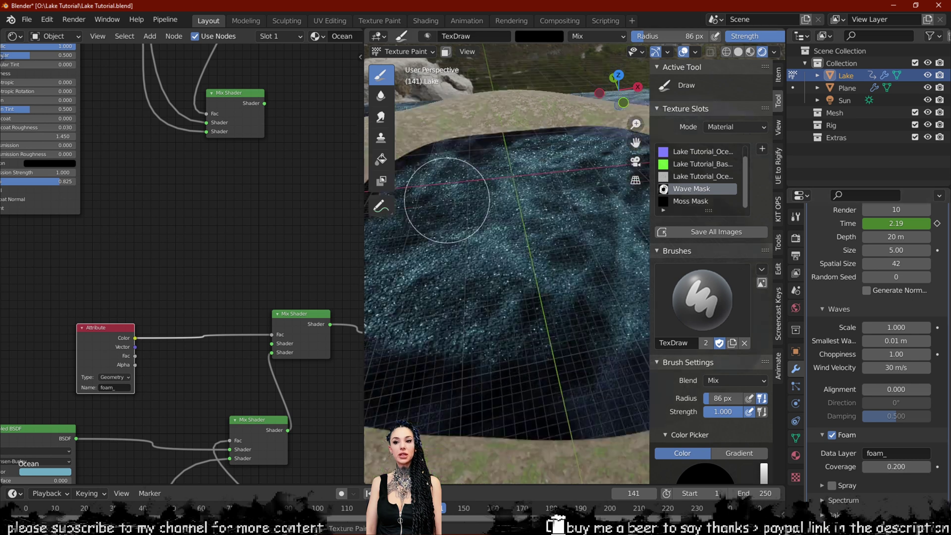
scroll(447, 200, "up", 3)
middle_click_drag(495, 212, 485, 212)
left_click(926, 467)
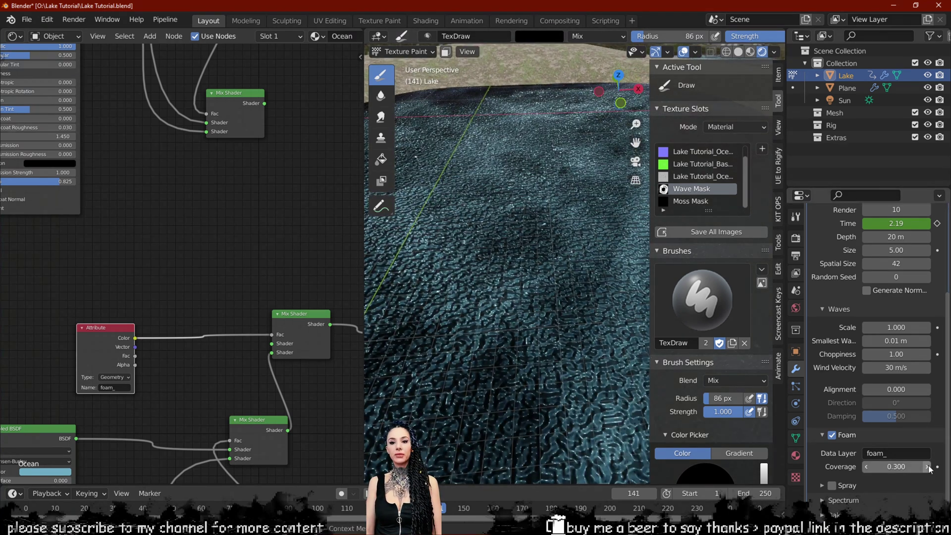
left_click(868, 467)
scroll(471, 281, "down", 4)
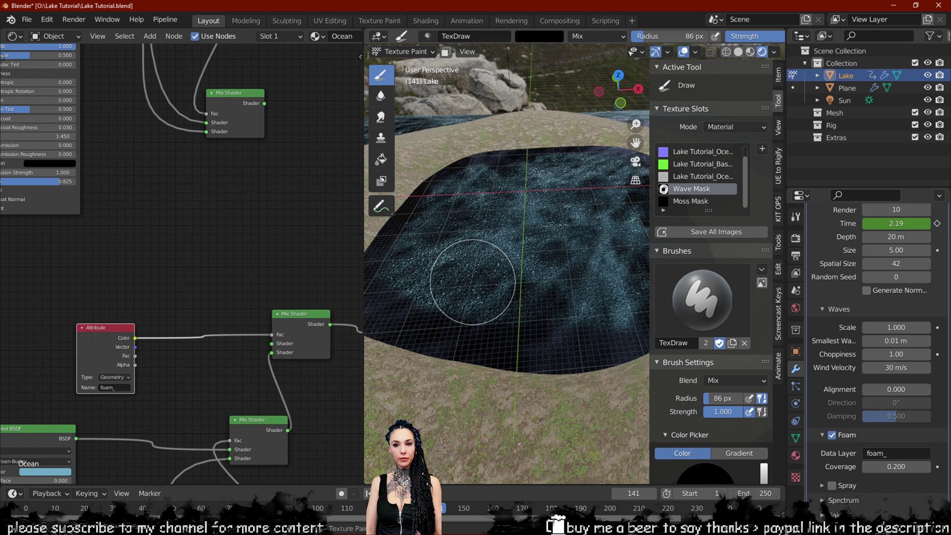
Step: Raise the Ocean modifier's foam Coverage to 0.5
middle_click_drag(470, 281, 497, 267)
scroll(497, 266, "up", 2)
scroll(497, 267, "down", 1)
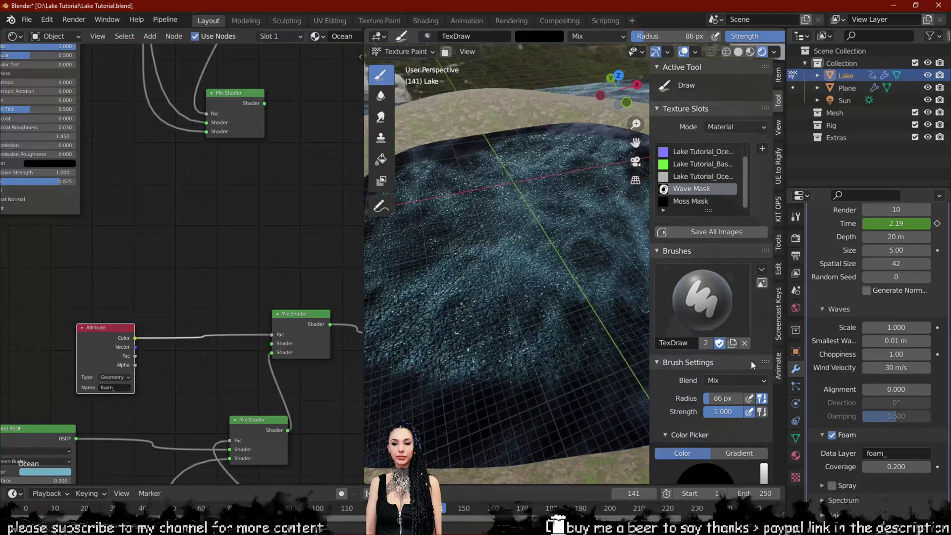
left_click(926, 467)
left_click(926, 467)
left_click(926, 467)
Step: Connect the Moss Mask Mix Shader's output to the first shader input of the foam Mix Shader
middle_click_drag(253, 119, 257, 209)
left_click_drag(272, 432, 275, 432)
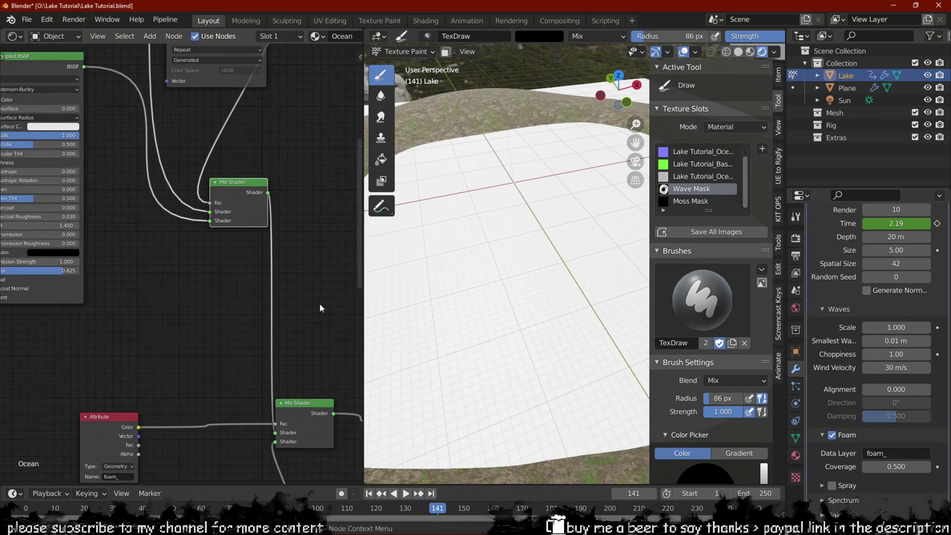
key("n")
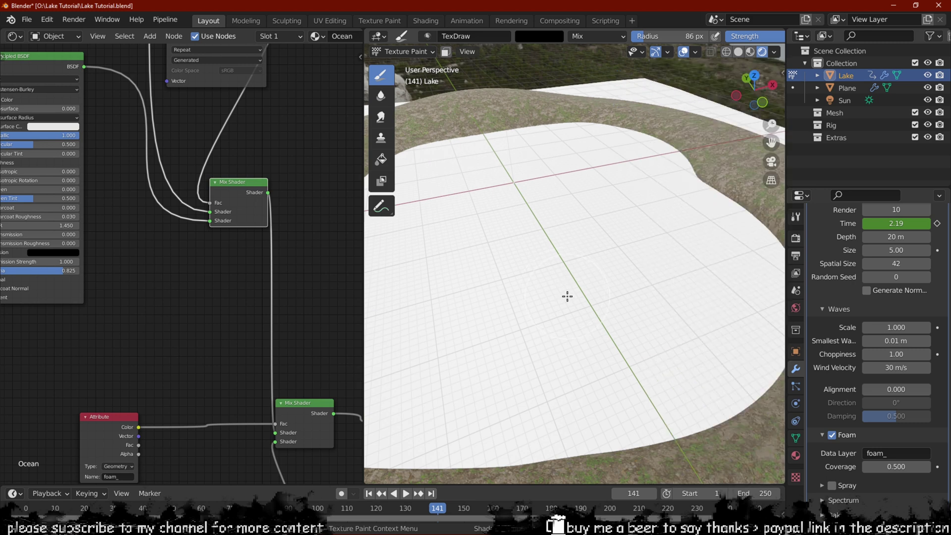
Step: View the lake from directly above and switch the brush colour to black
key("KP_7")
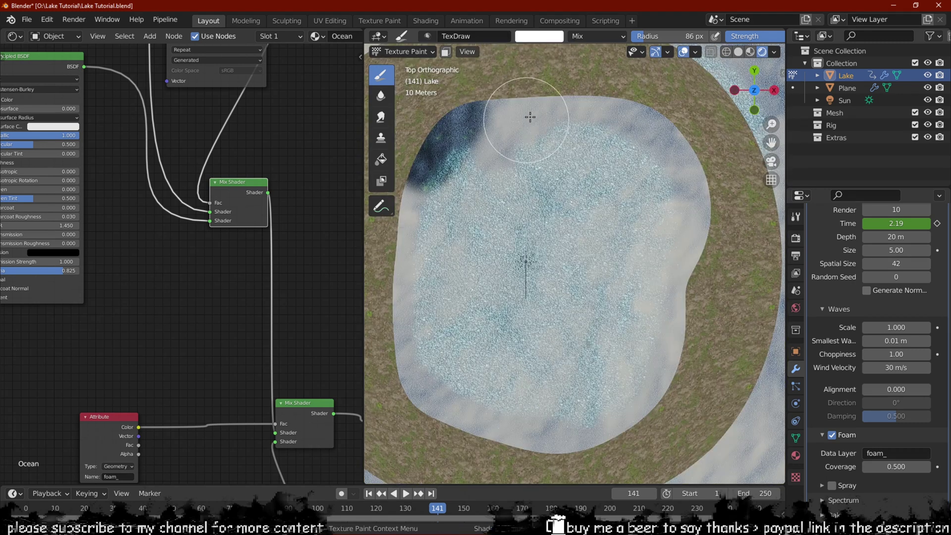
key("x")
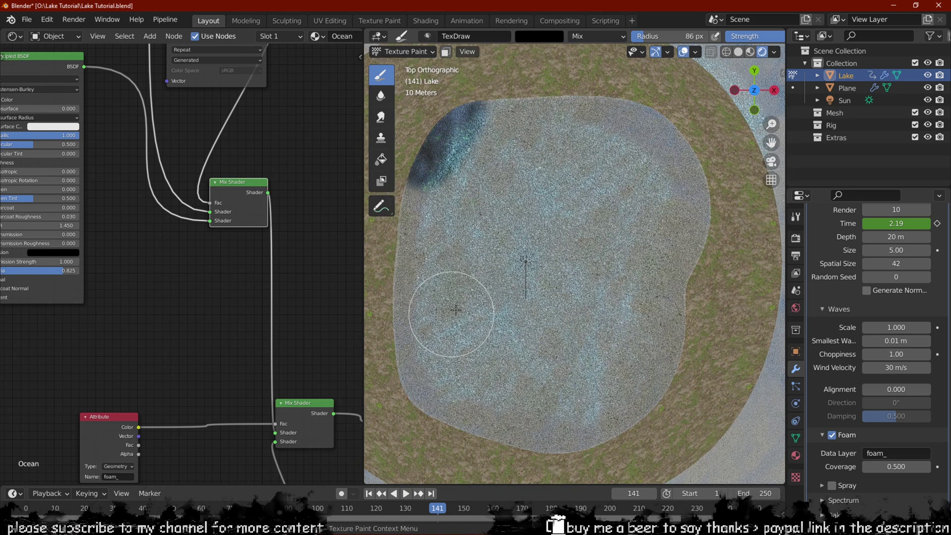
middle_click_drag(455, 310, 583, 201)
Step: Set the Alpha of the untextured Principled BSDF beside the Moss Mask node to 0
middle_click_drag(115, 176, 179, 217)
scroll(197, 170, "down", 2)
middle_click_drag(149, 70, 213, 275)
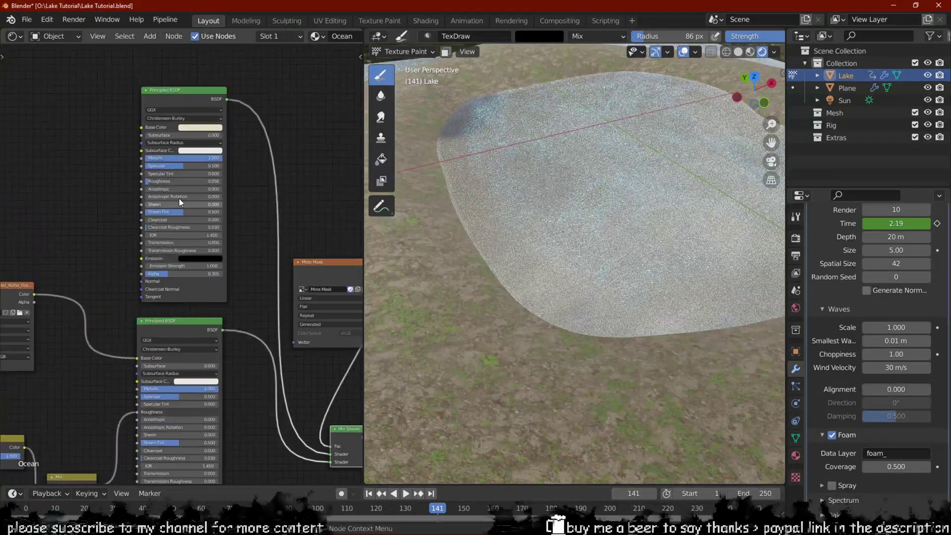
middle_click_drag(161, 164, 107, 198)
scroll(99, 198, "up", 4)
left_click_drag(101, 335, 69, 336)
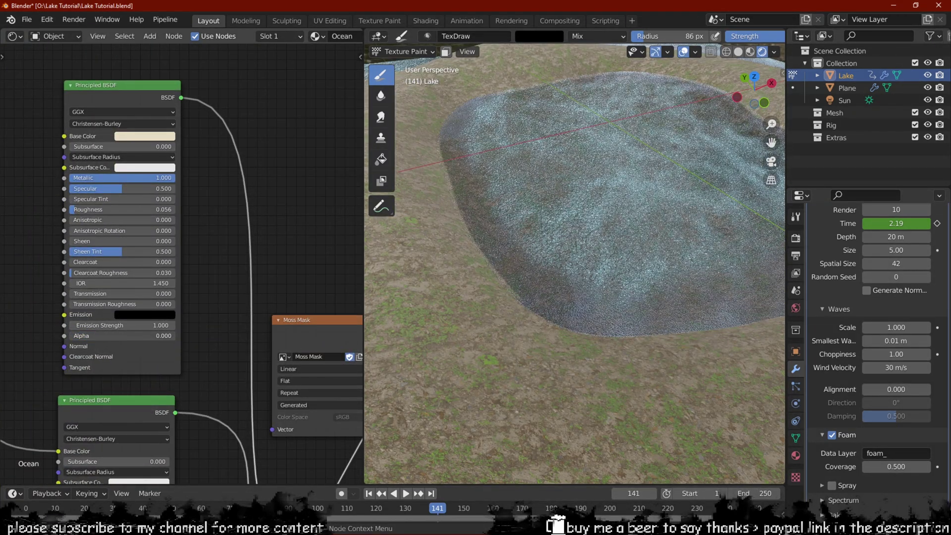
Step: Paint a white stroke on the lake's mask near the shore and switch the brush colour back to black
middle_click_drag(510, 267, 495, 269)
scroll(495, 270, "up", 4)
scroll(495, 270, "down", 3)
key("x")
left_click_drag(531, 306, 510, 256)
scroll(500, 268, "up", 4)
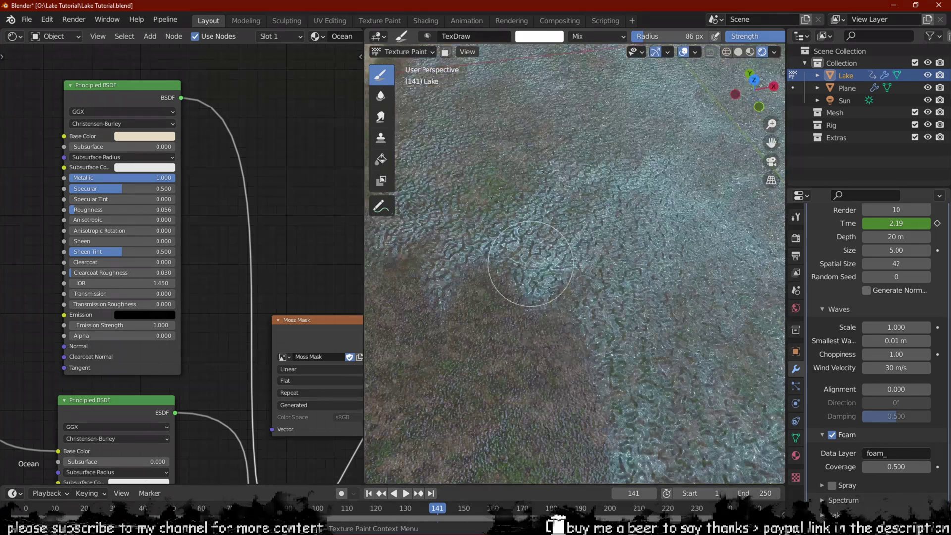
scroll(560, 283, "down", 5)
key("x")
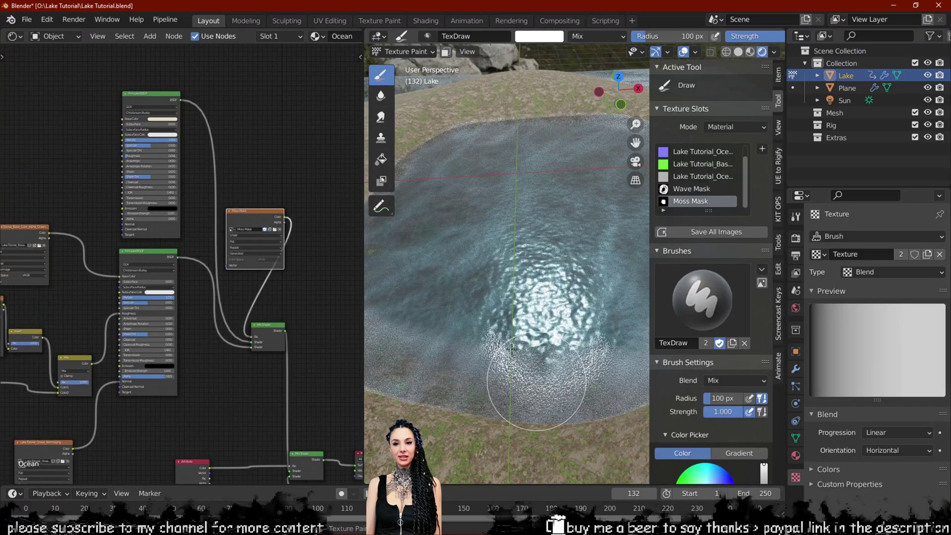
Step: View the lake from above and change the brush texture type to Clouds after trying Distorted Noise
scroll(512, 349, "down", 4)
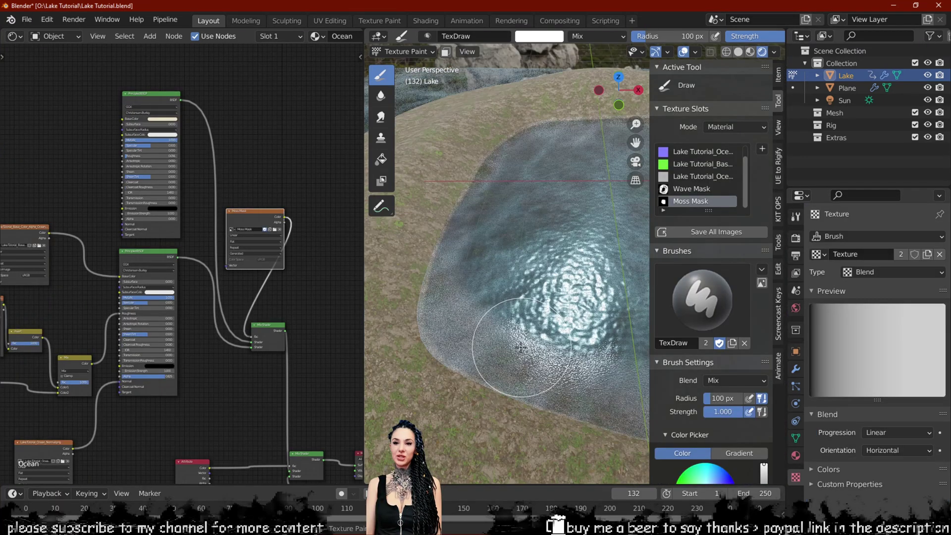
key("n")
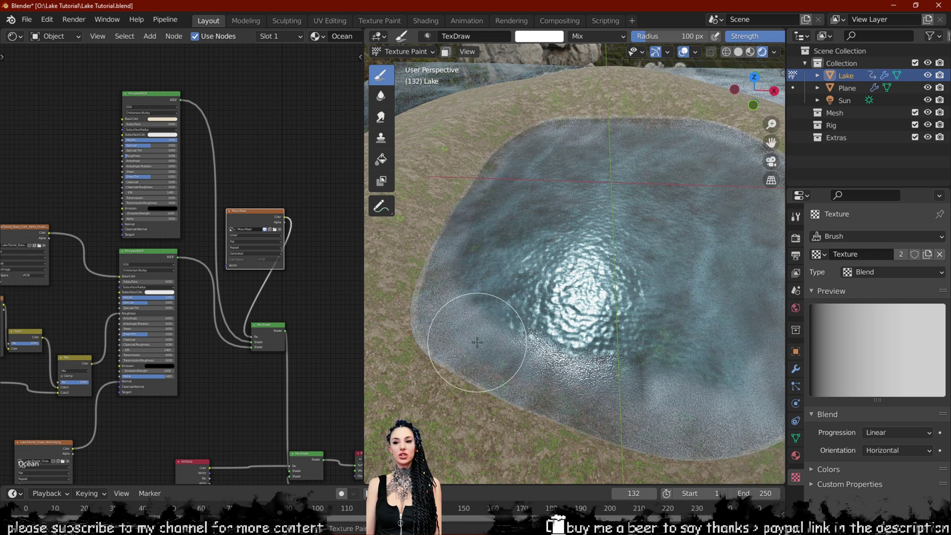
key("KP_7")
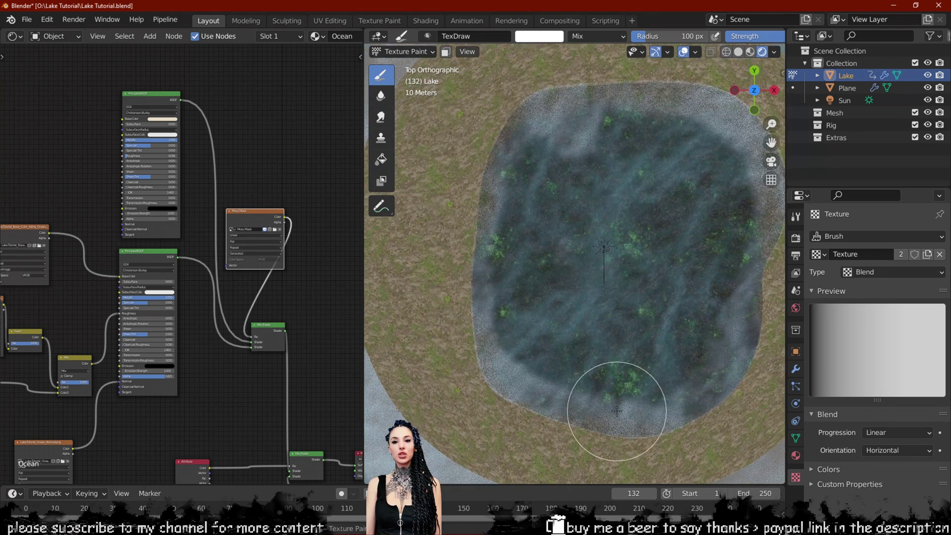
middle_click_drag(740, 355, 709, 361, "shift")
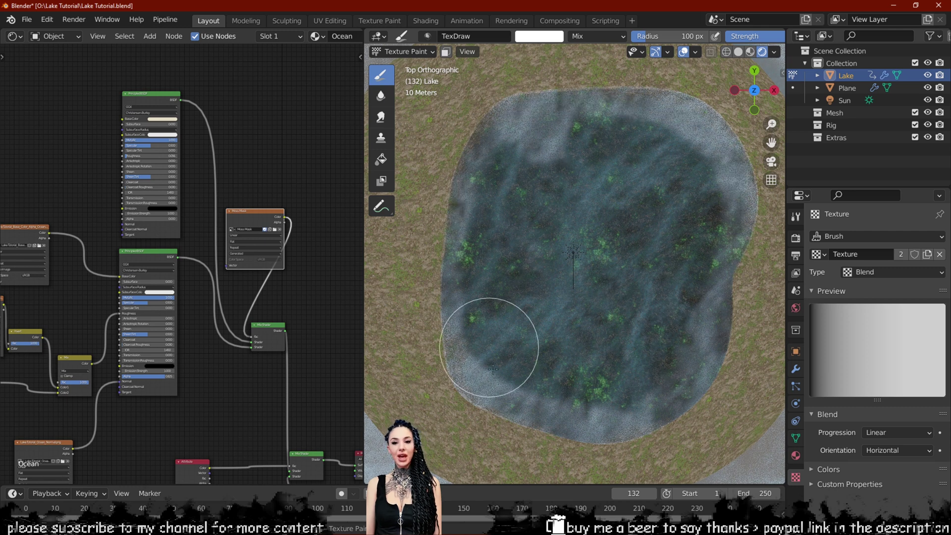
left_click(914, 272)
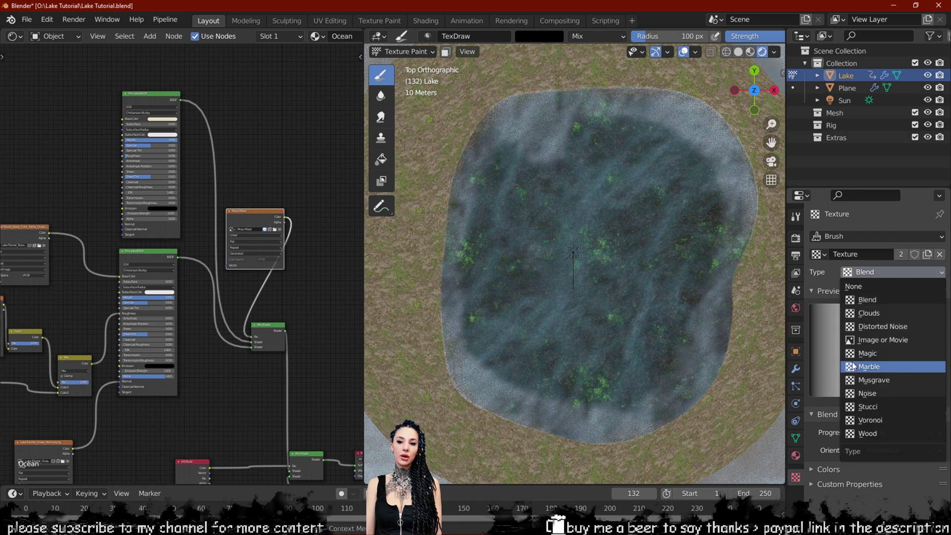
left_click(855, 326)
left_click(866, 272)
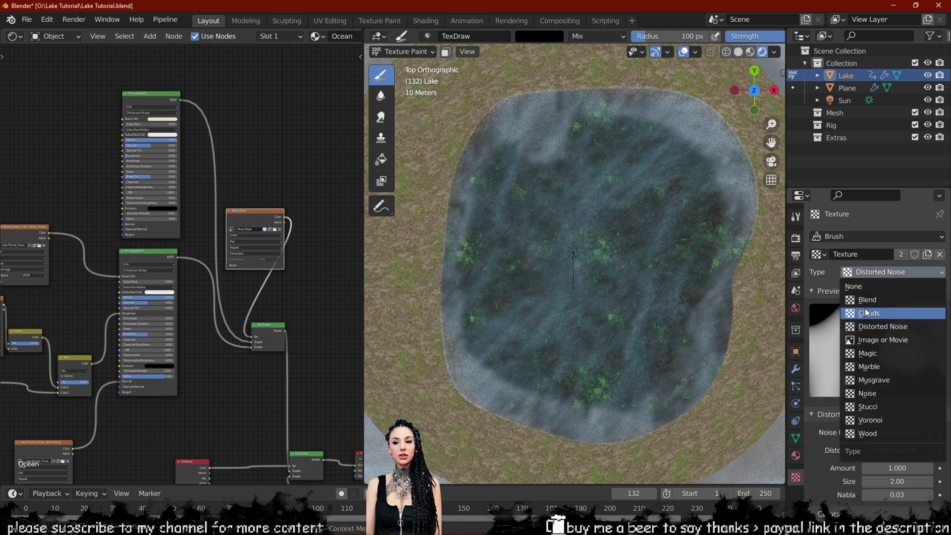
left_click(864, 262)
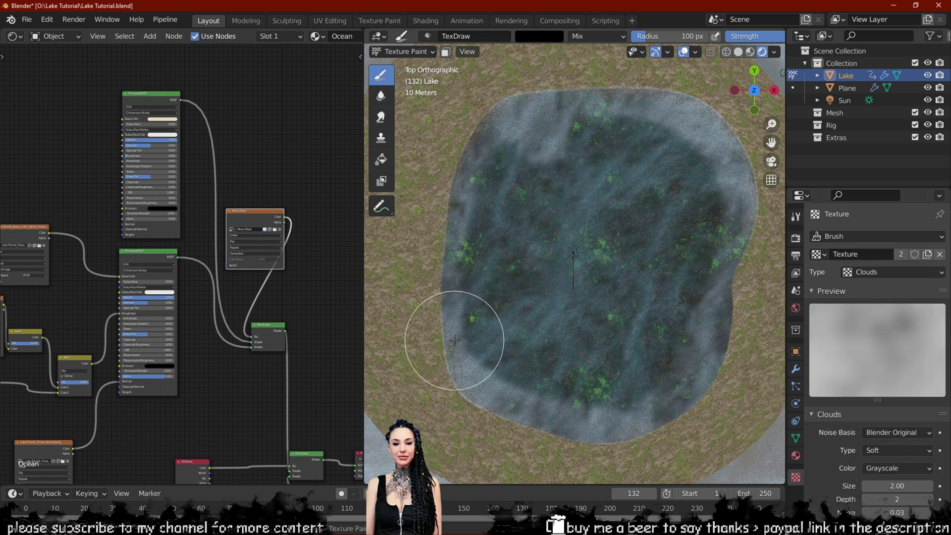
Step: Try painting the Moss Mask black along the lake's edge with the Clouds texture, using brush radii of 57 and 77 px
middle_click_drag(453, 389, 458, 392)
middle_click_drag(553, 449, 526, 397, "shift")
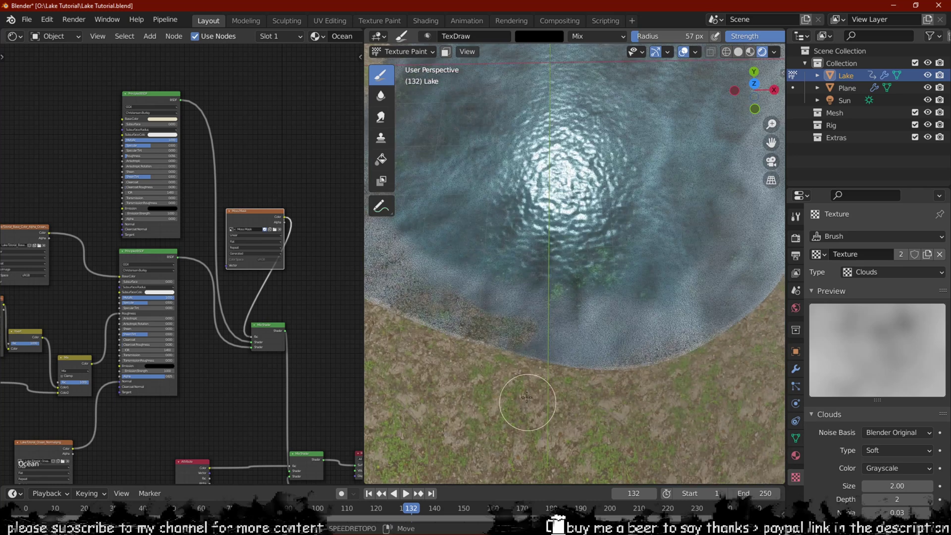
middle_click_drag(612, 365, 564, 480, "shift")
middle_click_drag(711, 193, 704, 353, "shift")
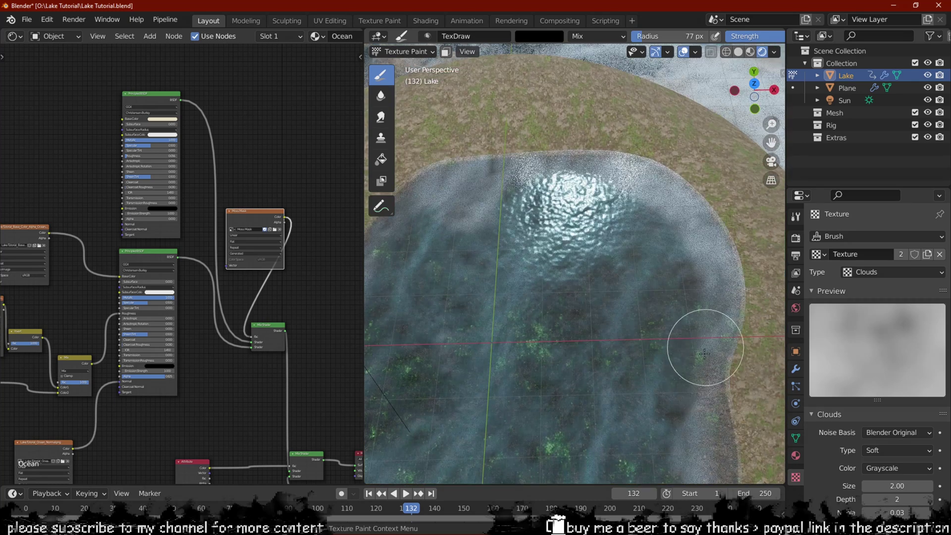
middle_click_drag(575, 164, 580, 173)
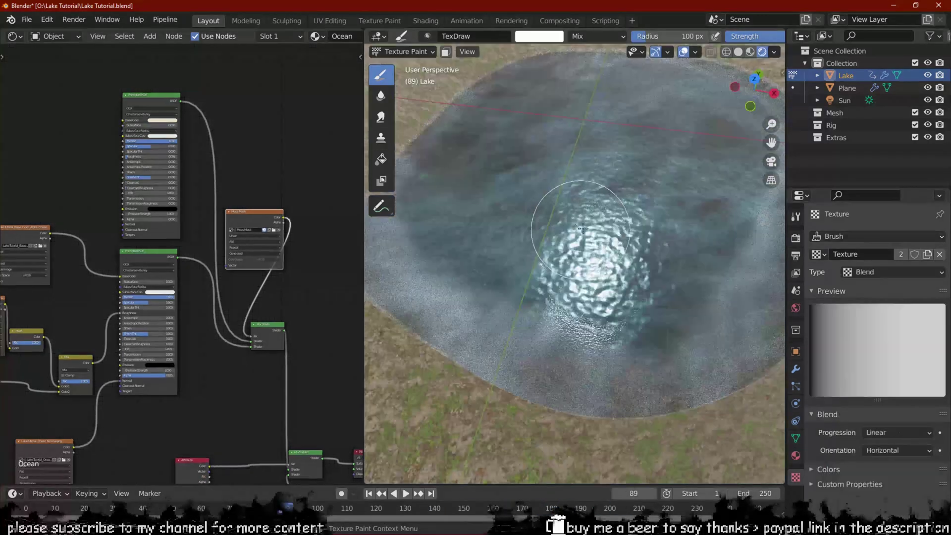
Step: View the lake from above, try None as the brush texture type and return it to Blend
key("KP_7")
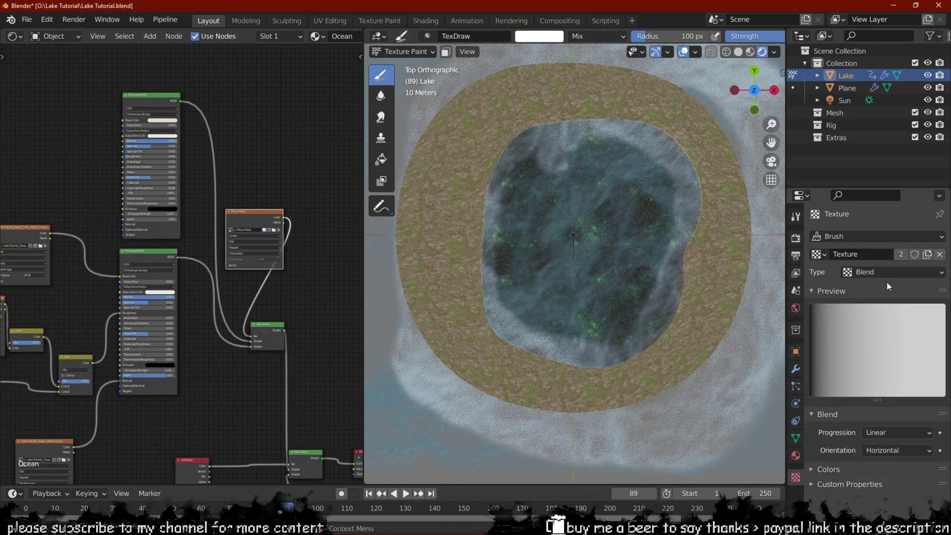
left_click(886, 272)
left_click(887, 286)
scroll(573, 328, "up", 3)
left_click(892, 272)
left_click(870, 302)
Step: Save all the painted mask images
key("n")
left_click(706, 231)
key("n")
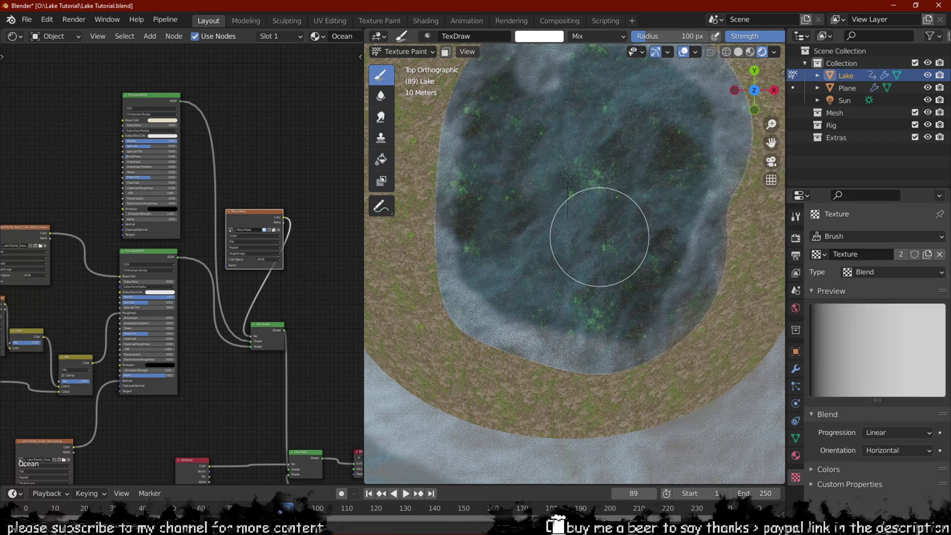
Step: Try Stucci as the brush texture type and change it to Wood
left_click(859, 272)
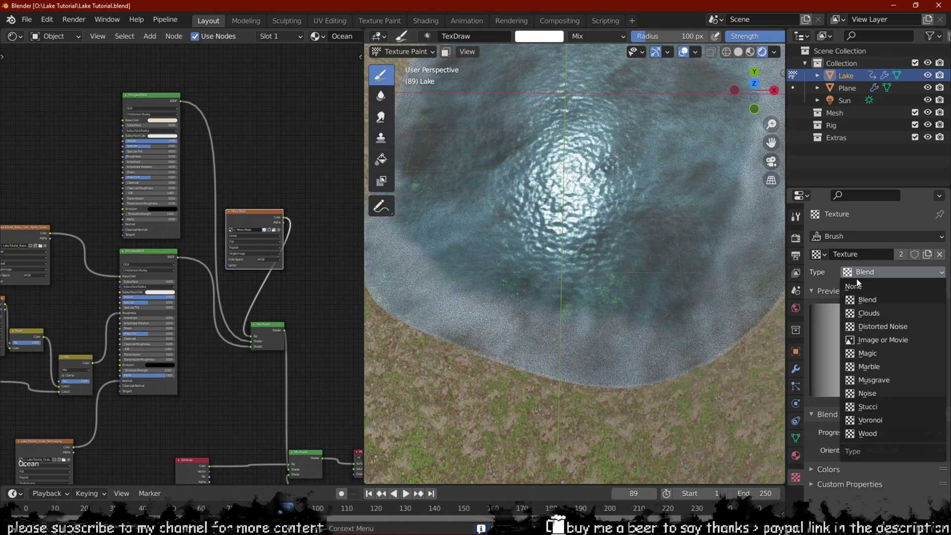
left_click(866, 406)
mouse_move(602, 335)
middle_mouse_down()
mouse_move(585, 357)
mouse_move(620, 290)
mouse_move(632, 301)
middle_mouse_up()
left_click(868, 281)
left_click(887, 435)
Step: Paint a black stroke with the Wood texture on the Moss Mask near the shore and switch the brush back to white
key("x")
left_click_drag(632, 300, 598, 367)
key("x")
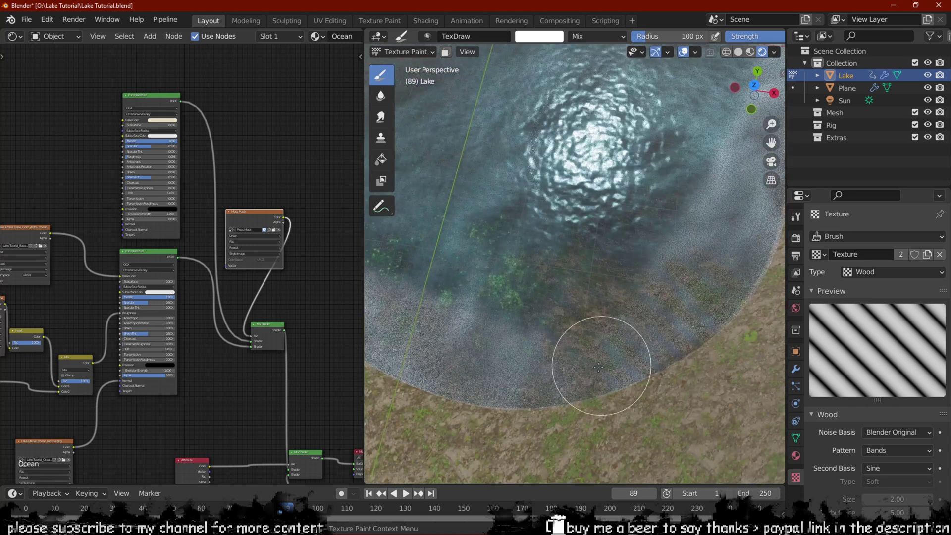
Step: Set the brush texture type to Clouds and paint the Moss Mask black around the lake's edges
left_click(862, 273)
left_click(864, 303)
middle_click_drag(726, 263, 624, 369, "shift")
key("x")
middle_click_drag(691, 168, 663, 278, "shift")
middle_click_drag(594, 203, 553, 251)
middle_click_drag(515, 188, 657, 291, "shift")
Step: Play and stop the water animation, and switch from Texture Paint to Object Mode
key("space")
key("n")
key("space")
key("n")
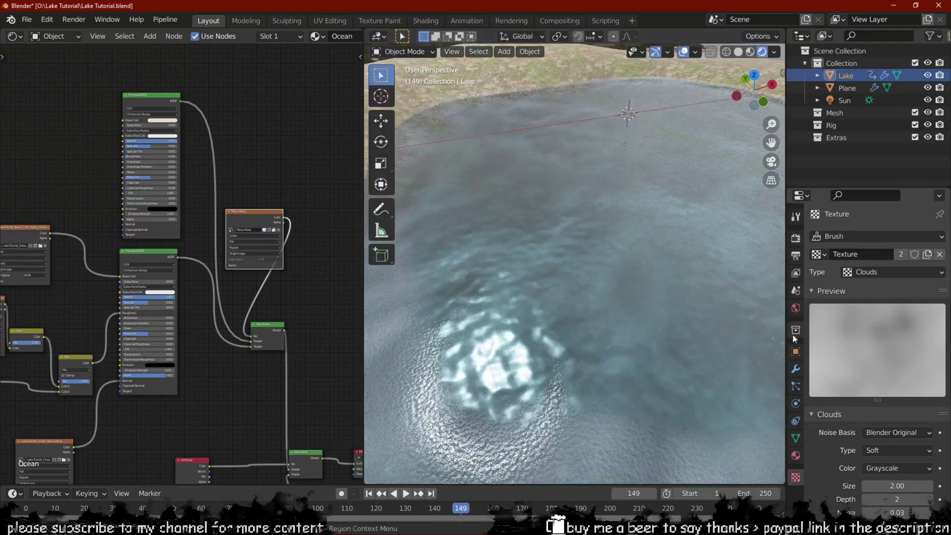
Step: Enable Ambient Occlusion, Bloom and Screen Space Reflections in the Eevee render settings
left_click(796, 255)
left_click(795, 238)
left_click(820, 320)
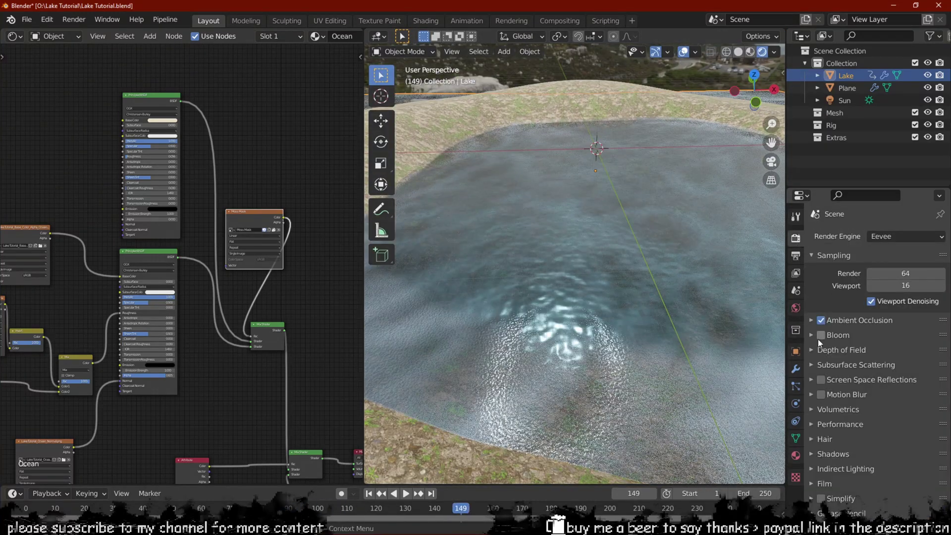
left_click(819, 337)
left_click(821, 377)
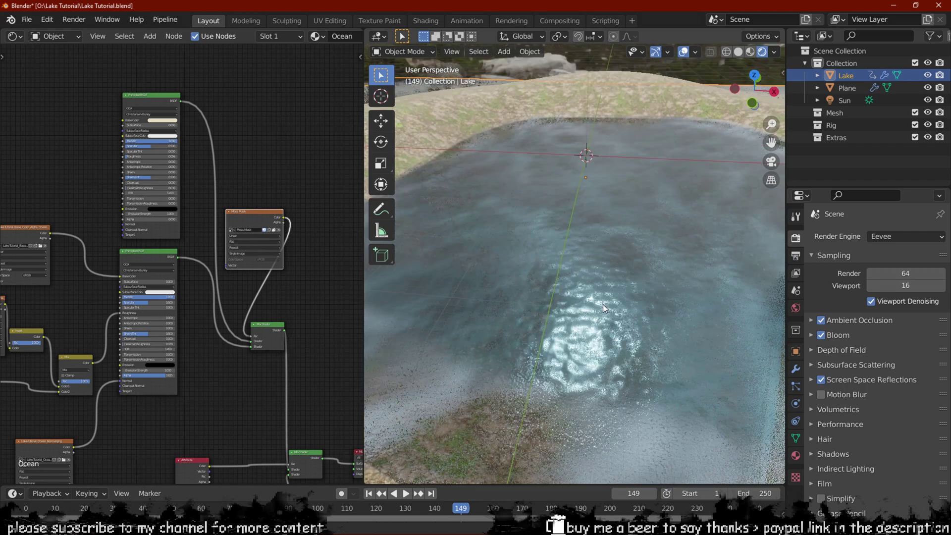
Step: Set the Alpha of the textured Principled BSDF to 0.971
middle_click_drag(603, 309, 535, 297)
middle_click_drag(198, 320, 284, 256)
scroll(284, 256, "up", 6)
left_click_drag(218, 342, 231, 343)
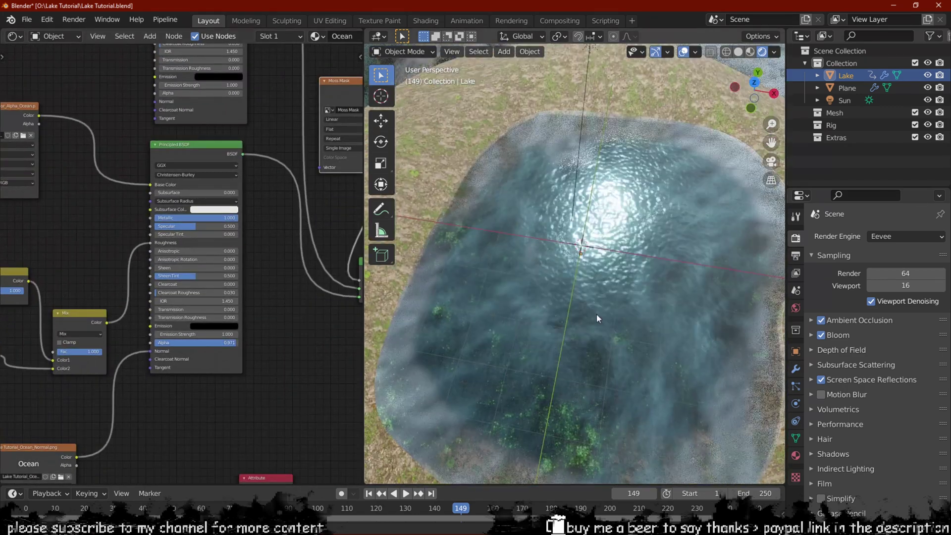
Step: Play the water animation while viewing the lake from a lower angle, and stop it
key("space")
middle_click_drag(596, 314, 595, 257)
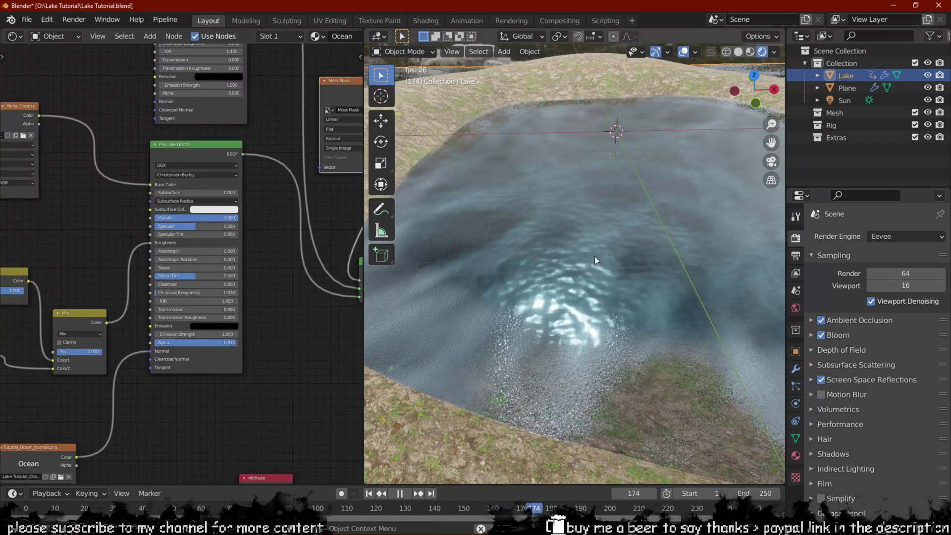
scroll(226, 277, "down", 1)
middle_click_drag(226, 466, 227, 277)
key("space")
Step: Fine-tune the slider values of the untextured water shader nodes in the Ocean material
middle_click_drag(163, 446, 227, 102)
scroll(156, 302, "up", 1)
middle_click_drag(254, 306, 269, 325)
left_click_drag(297, 381, 317, 382)
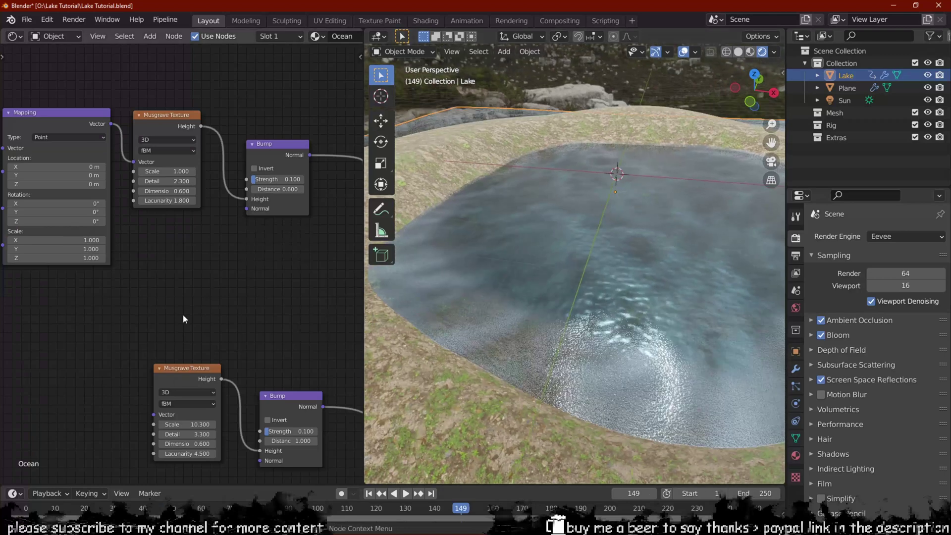
left_click_drag(285, 136, 293, 136)
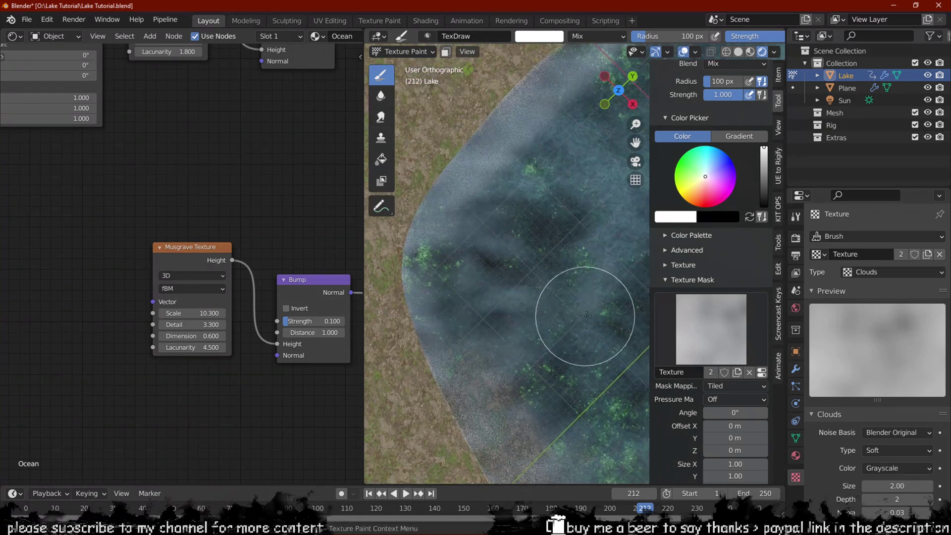
Step: Examine the lake surface and its moss from several angles and play the animation
middle_click_drag(586, 315, 505, 274)
scroll(505, 274, "down", 3)
key("n")
middle_click_drag(533, 331, 498, 286)
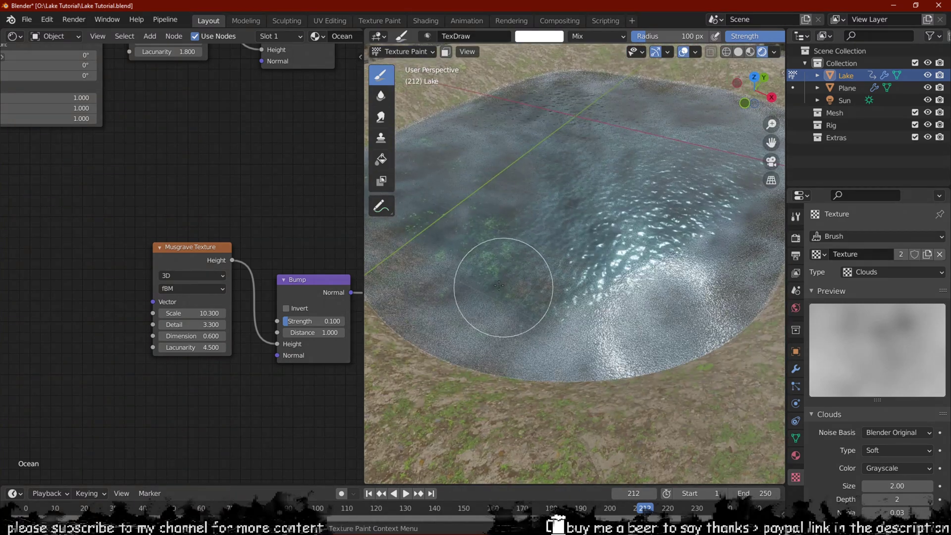
middle_click_drag(557, 282, 550, 312)
scroll(550, 297, "up", 2)
middle_click_drag(491, 232, 581, 282)
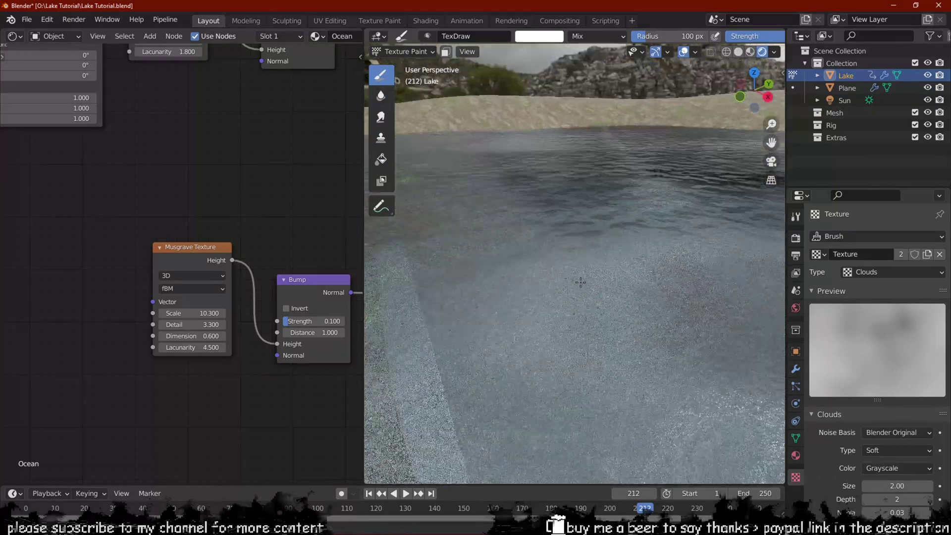
key("space")
middle_click_drag(645, 263, 669, 297)
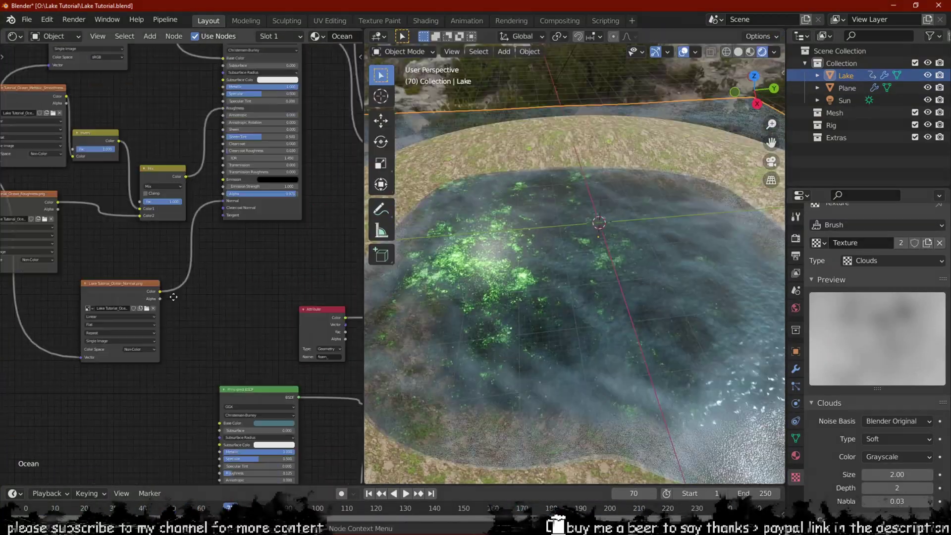
Step: Set the Mapping node's X, Y and Z Scale to 10 for the ocean textures
scroll(173, 296, "up", 5)
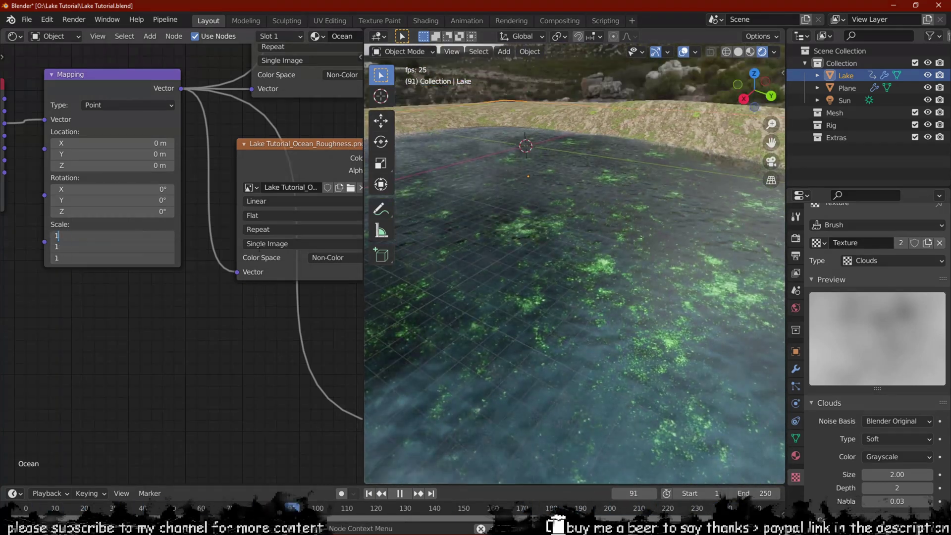
type("0")
key("Return")
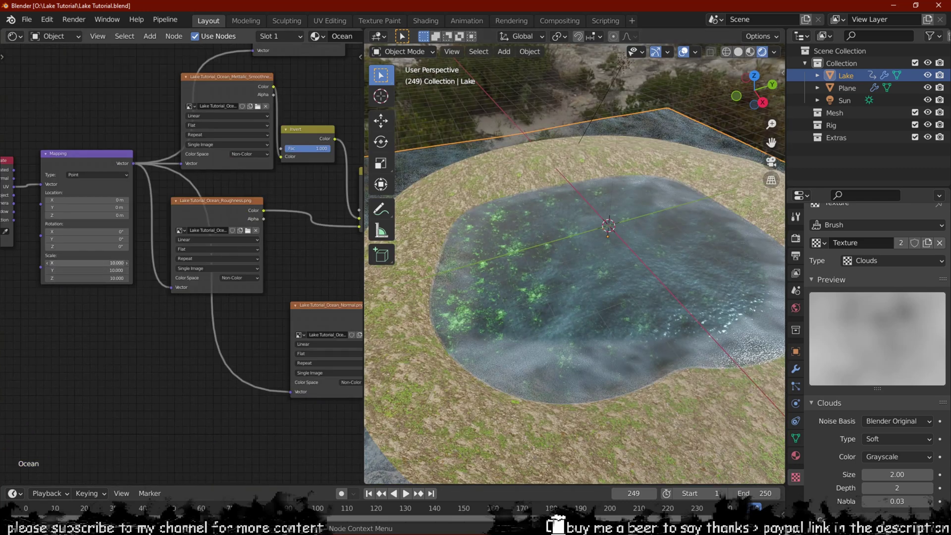
Step: Set the Scale of the Musgrave Texture feeding the 0.100-strength Bump node to 10.3 and preview the water animation
middle_click_drag(495, 285, 590, 295)
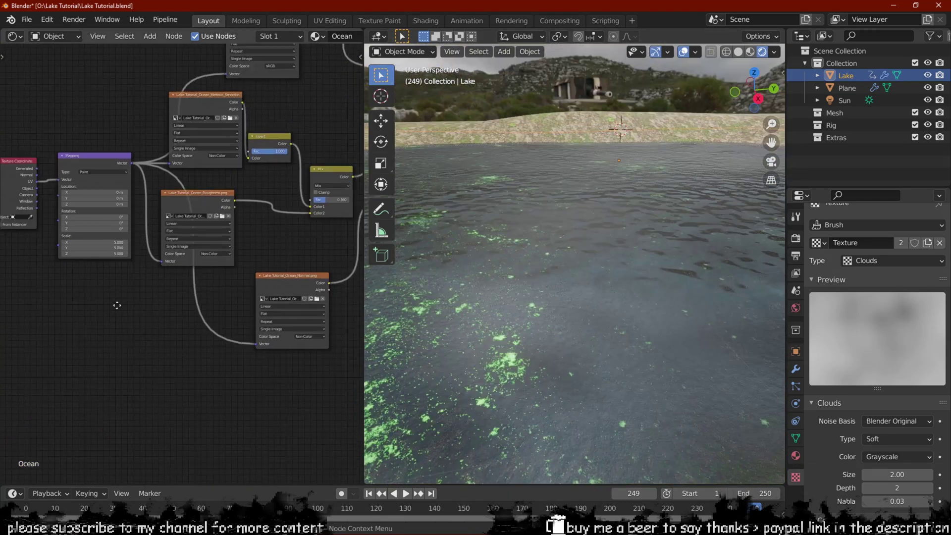
scroll(167, 158, "up", 3)
middle_click_drag(174, 36, 156, 124)
left_click_drag(164, 292, 141, 293)
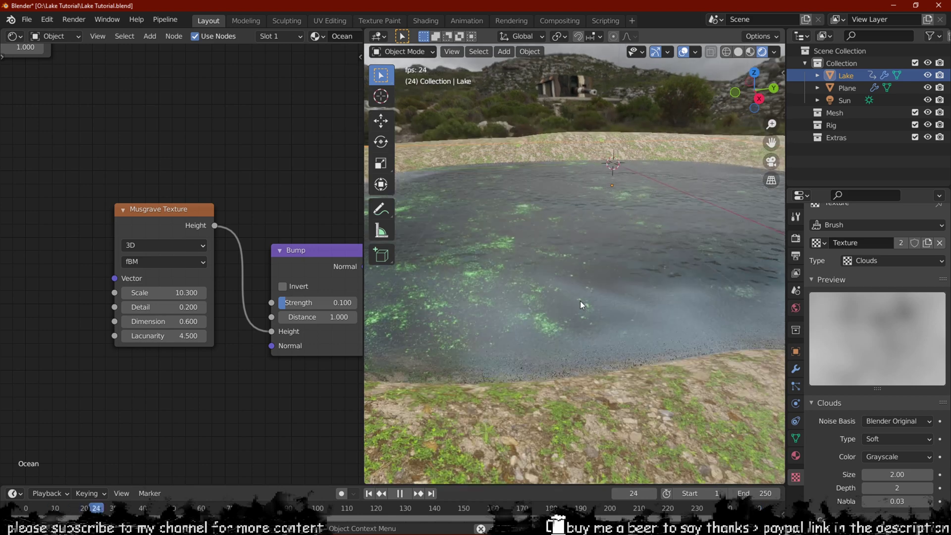
middle_click_drag(581, 301, 562, 300)
Step: Replace the World shader's environment texture with birchwood_4k.hdr
middle_click_drag(249, 157, 263, 214)
scroll(263, 214, "down", 3)
left_click(15, 37)
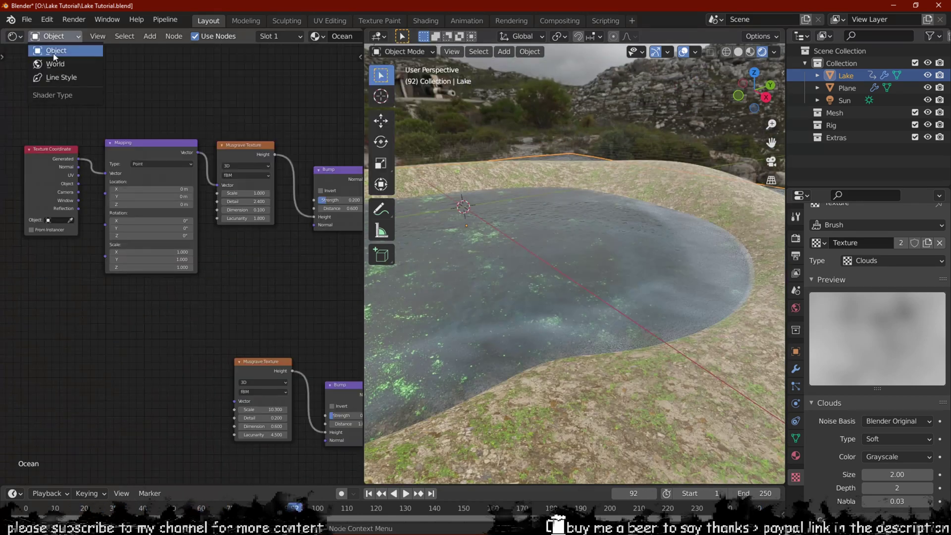
left_click(124, 165)
scroll(274, 248, "down", 15)
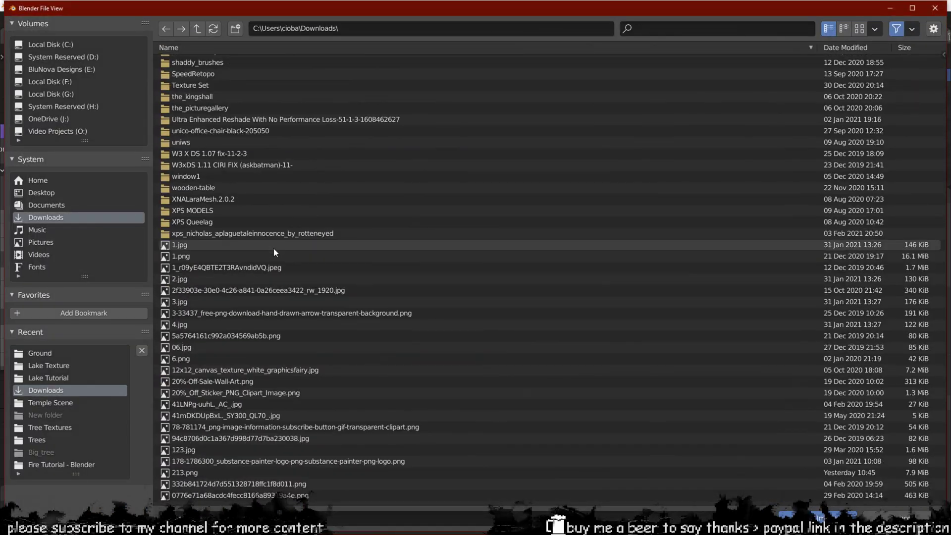
scroll(258, 287, "up", 3)
scroll(240, 306, "down", 20)
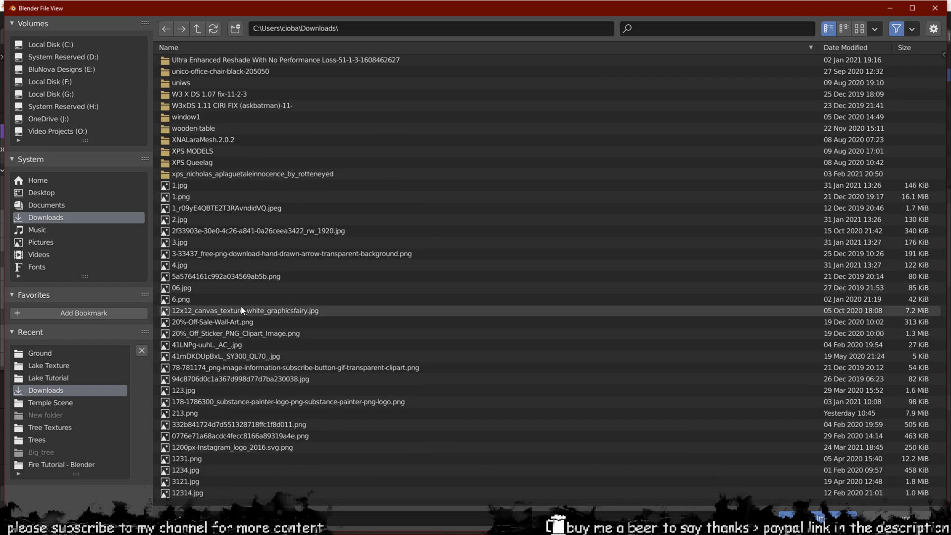
scroll(231, 302, "down", 15)
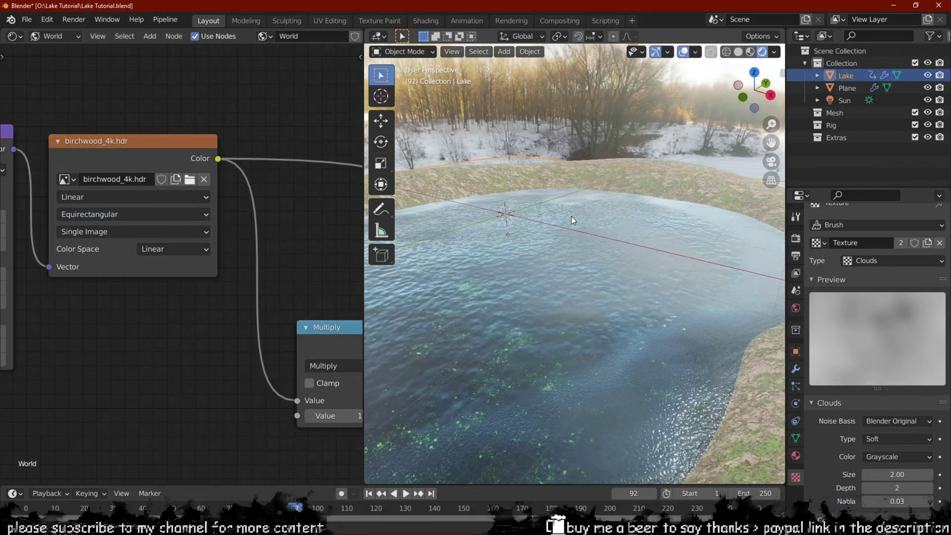
Step: Set the foam Coverage of the lake's Ocean modifier to 0.300 and play the animation to check the water
middle_click_drag(571, 215, 453, 382)
left_click(796, 368)
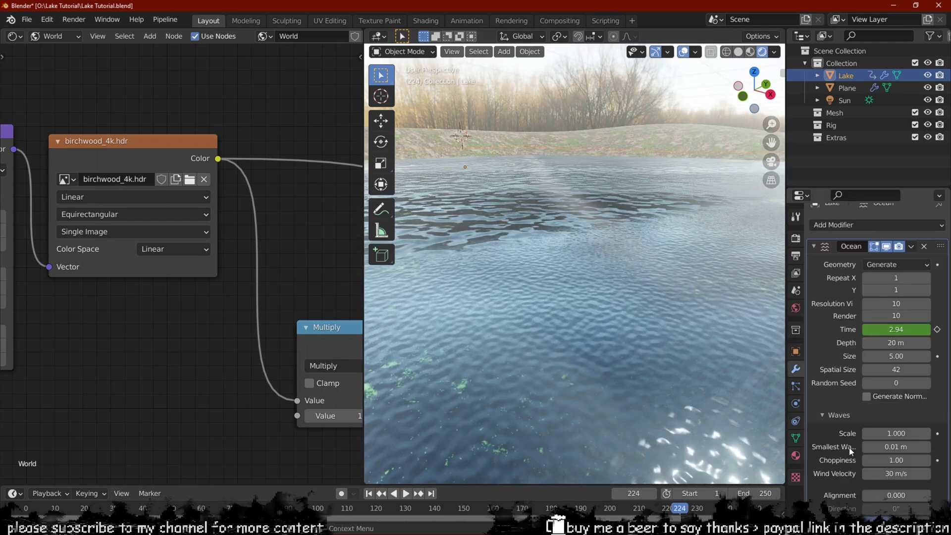
scroll(849, 447, "down", 4)
left_click(868, 467)
left_click(867, 467)
left_click(926, 466)
left_click(926, 466)
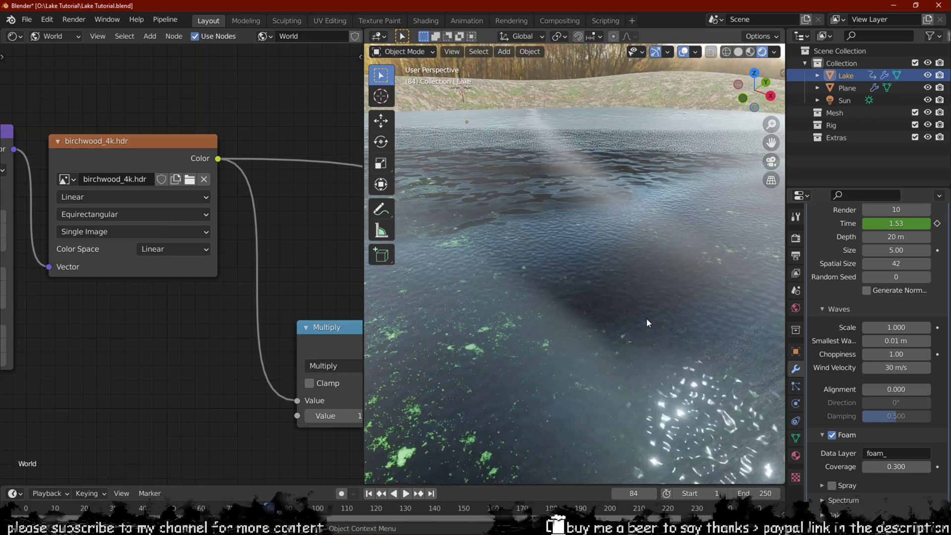
key("space")
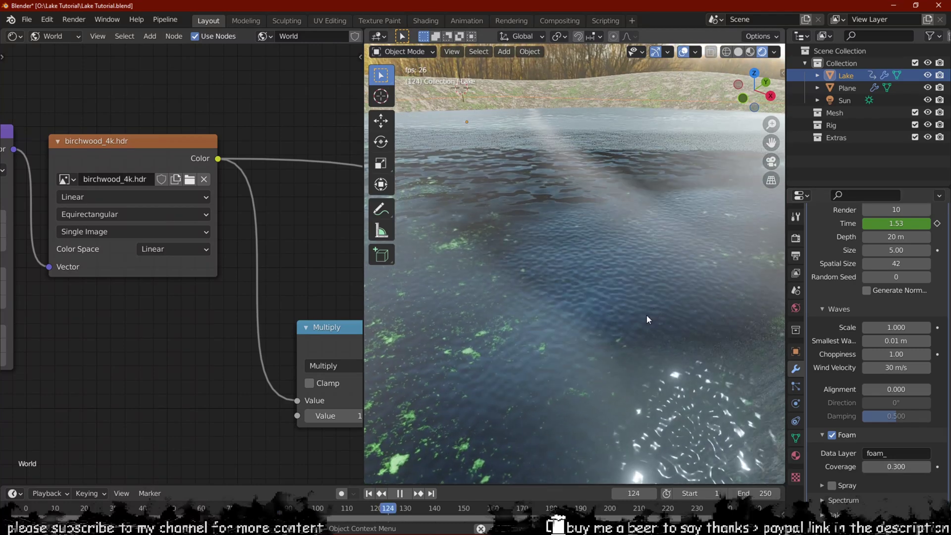
key("space")
Step: In the Ocean material, set the Bump Strength to 0.247 and its Musgrave Texture's Detail to 0.100, previewing the animation
scroll(195, 296, "down", 14)
middle_click_drag(188, 379, 220, 355)
left_click(64, 51)
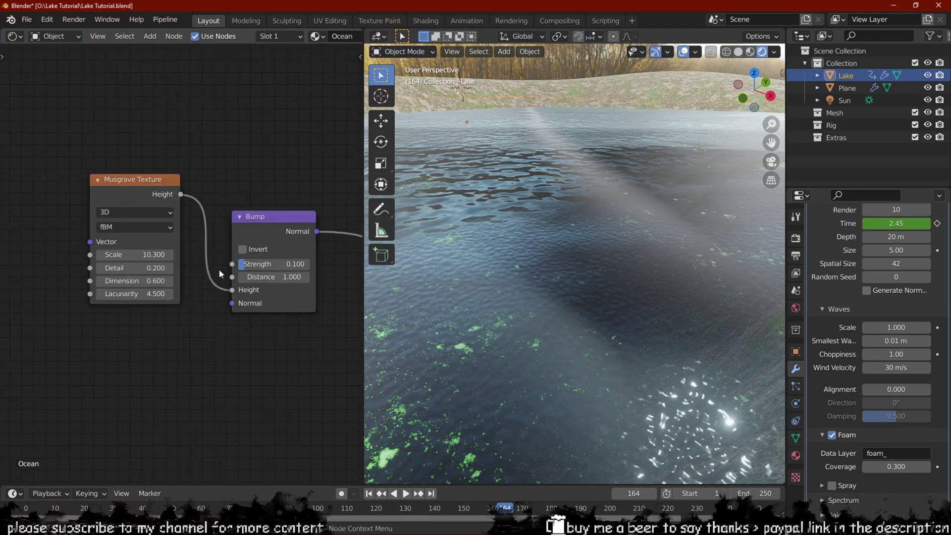
middle_click_drag(219, 269, 169, 272)
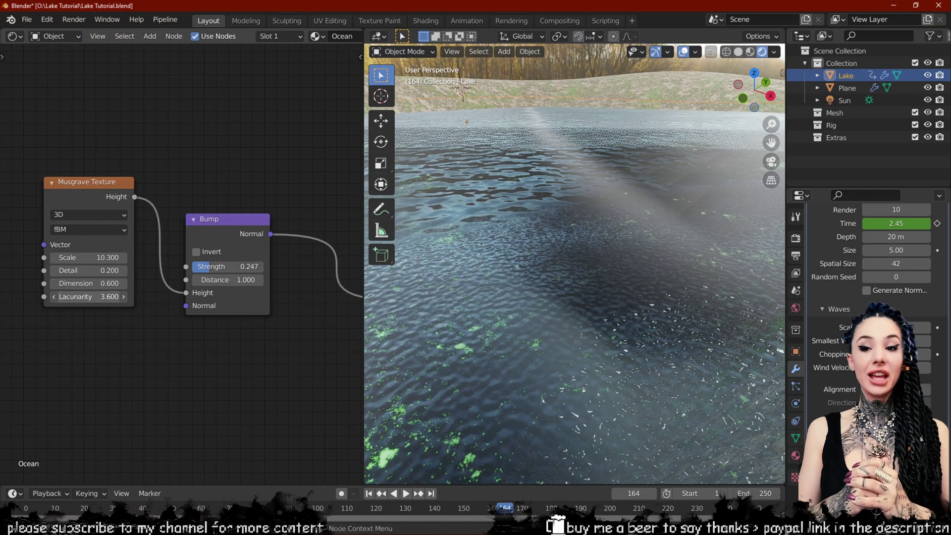
left_click_drag(90, 283, 64, 283)
left_click_drag(109, 272, 99, 271)
left_click(123, 275)
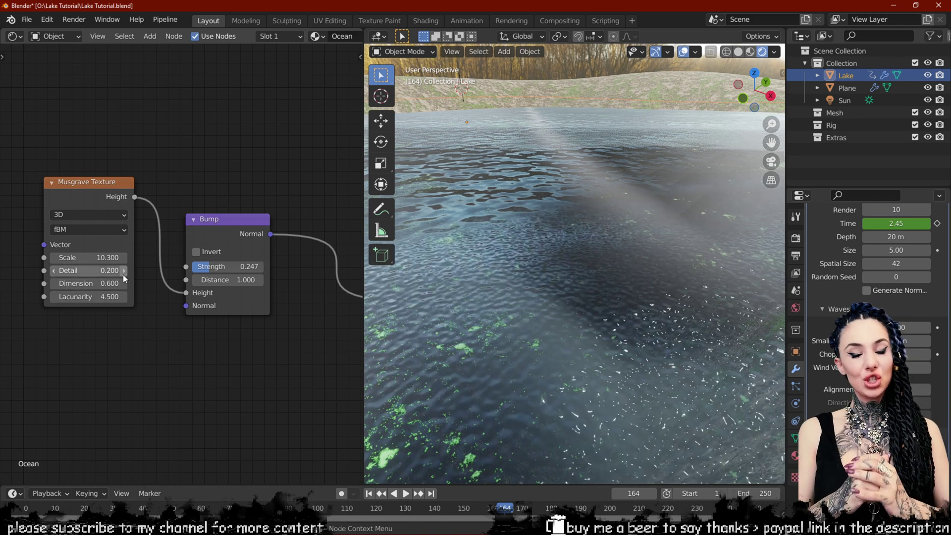
key("space")
middle_click_drag(563, 229, 578, 229)
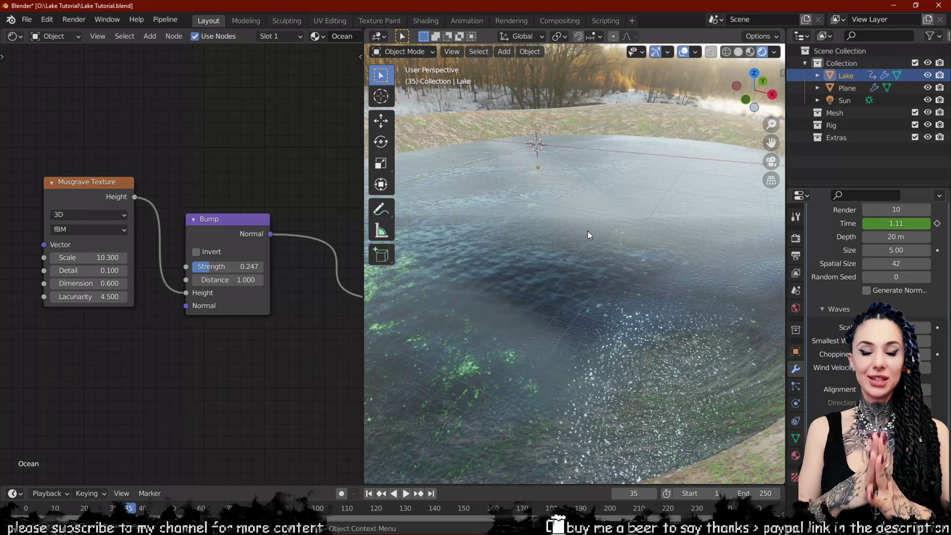